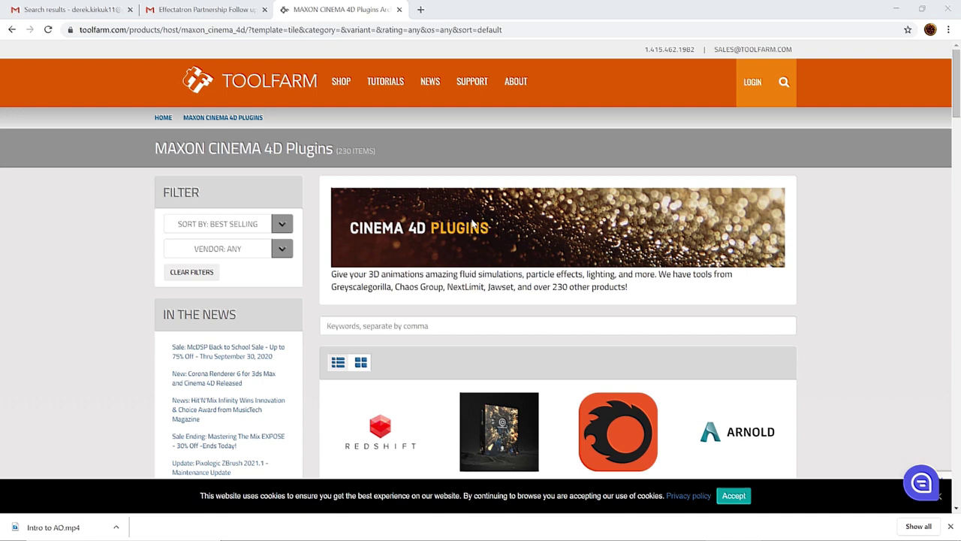
pyautogui.scroll(-3, 538, 296)
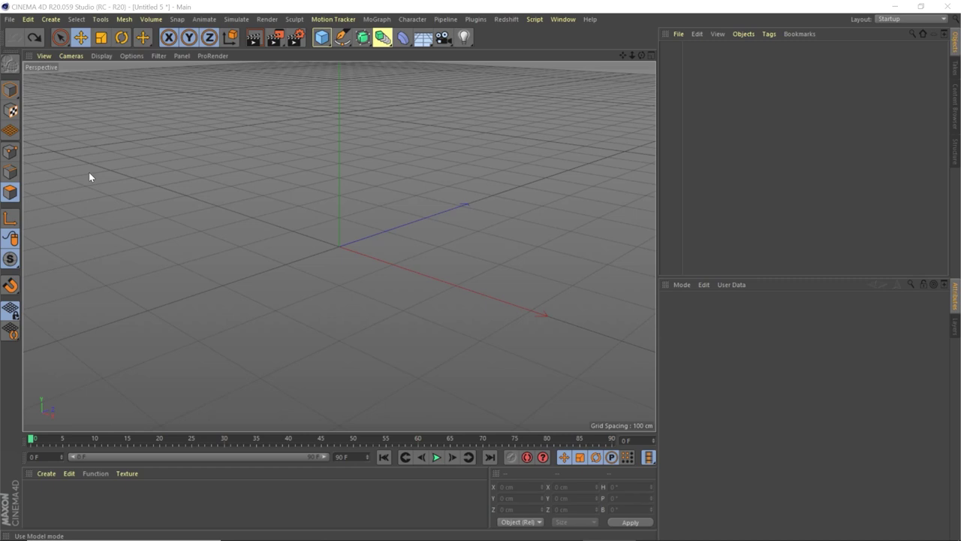
# Add a cube primitive and set its X, Y and Z sizes to 400 cm.
pyautogui.click(325, 42)
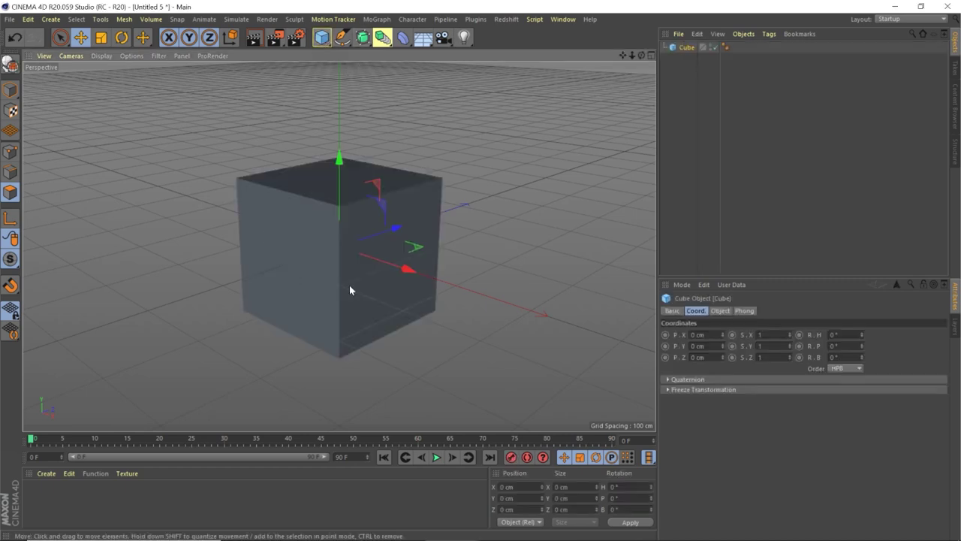
pyautogui.click(720, 311)
pyautogui.doubleClick(722, 335)
pyautogui.write('400')
pyautogui.press('Return')
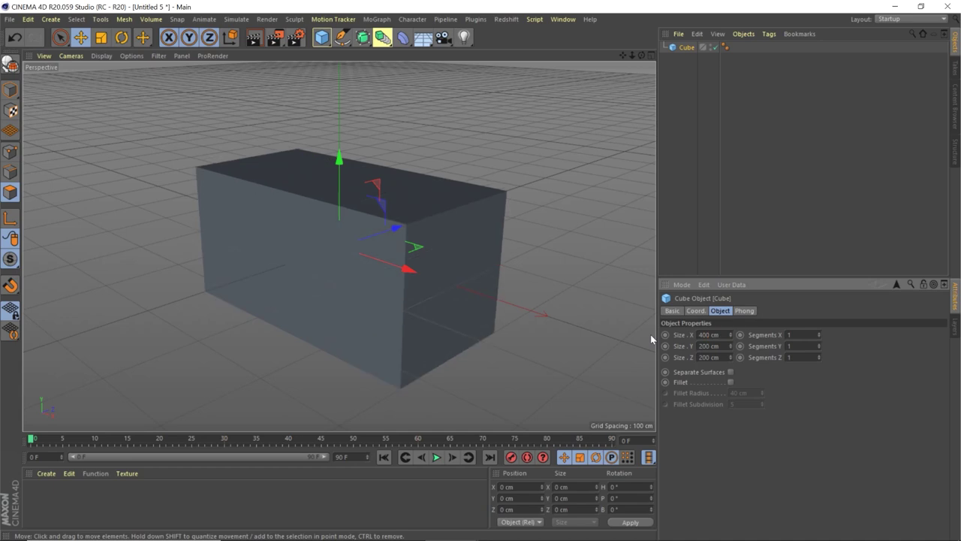
pyautogui.doubleClick(723, 346)
pyautogui.write('400')
pyautogui.press('Tab')
pyautogui.write('400')
pyautogui.press('Return')
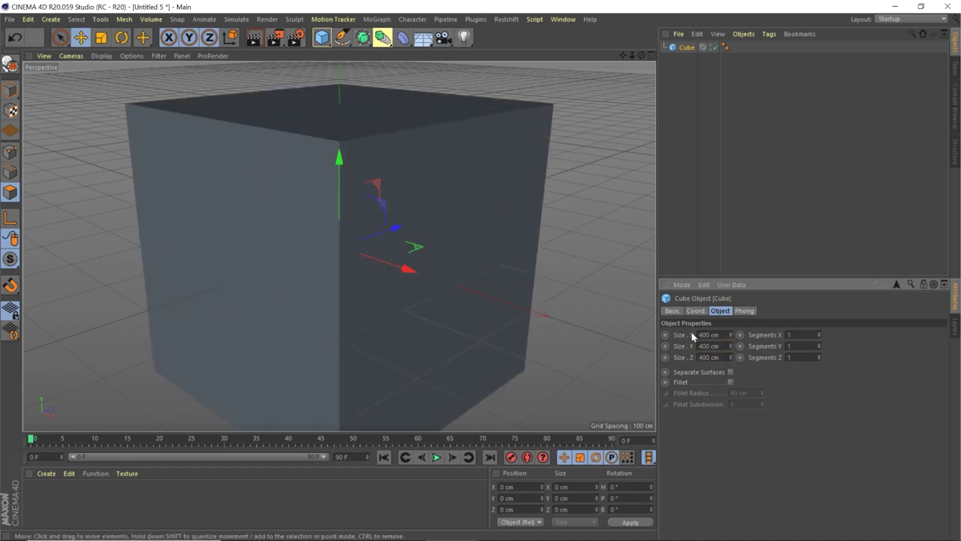
# Raise the cube to a Y position of 200 cm and frame it in the perspective view.
pyautogui.click(696, 310)
pyautogui.doubleClick(714, 346)
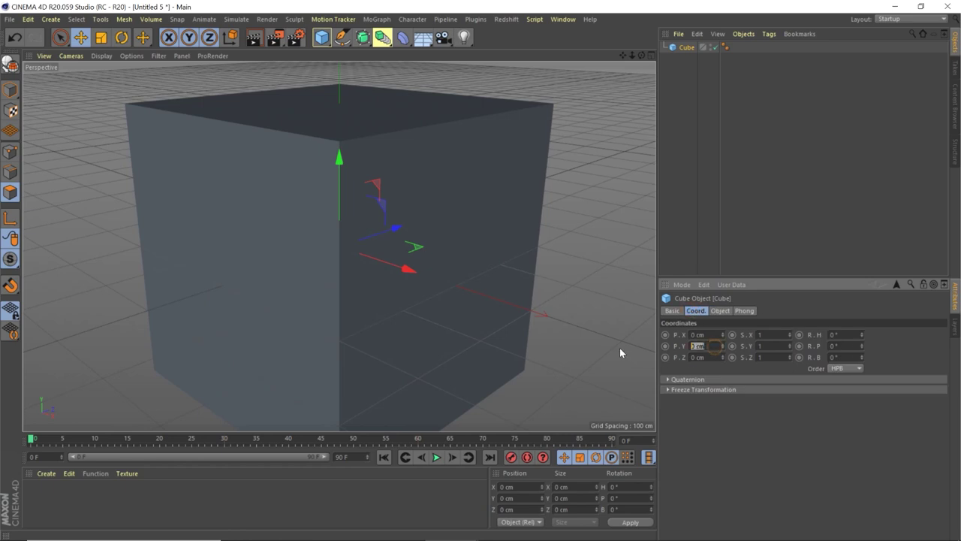
pyautogui.write('200')
pyautogui.press('Return')
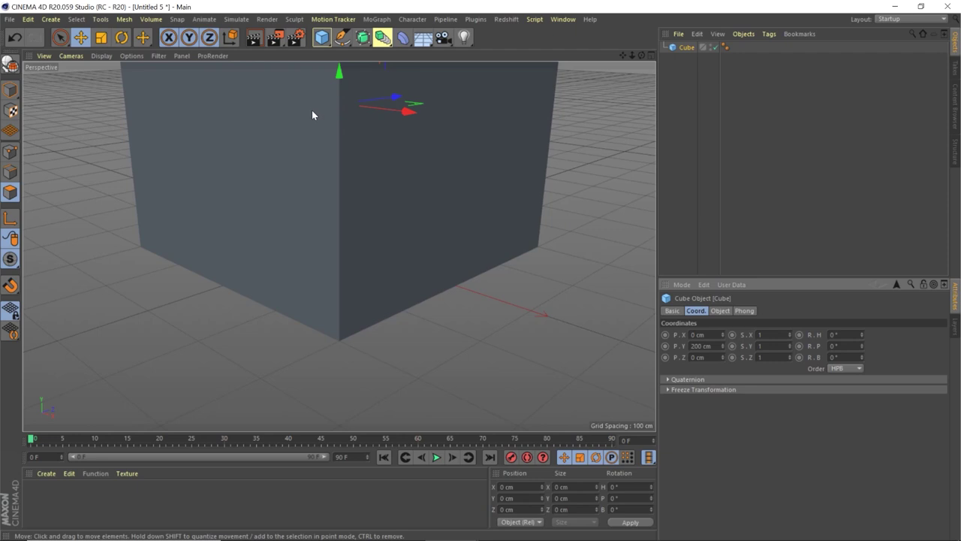
pyautogui.press('h')
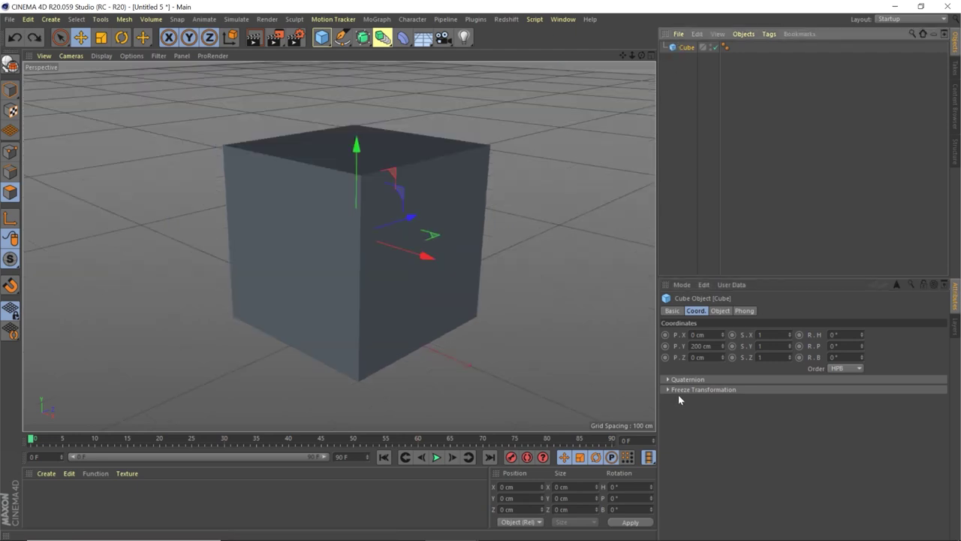
# Set the cube's X, Y and Z segments to 20 each.
pyautogui.click(720, 311)
pyautogui.click(799, 336)
pyautogui.write('20')
pyautogui.click(805, 346)
pyautogui.write('20')
pyautogui.click(802, 362)
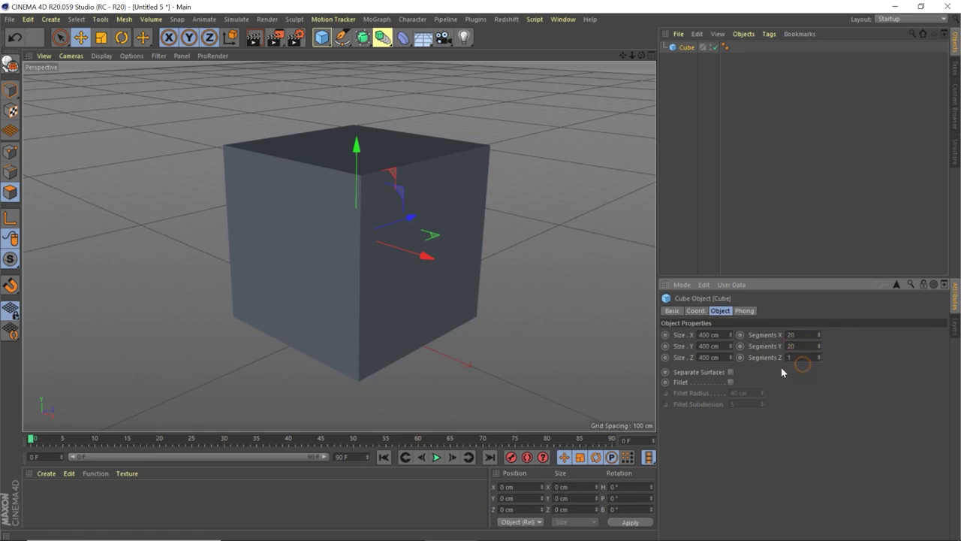
pyautogui.press('0')
pyautogui.click(688, 48)
pyautogui.click(793, 358)
pyautogui.write('20')
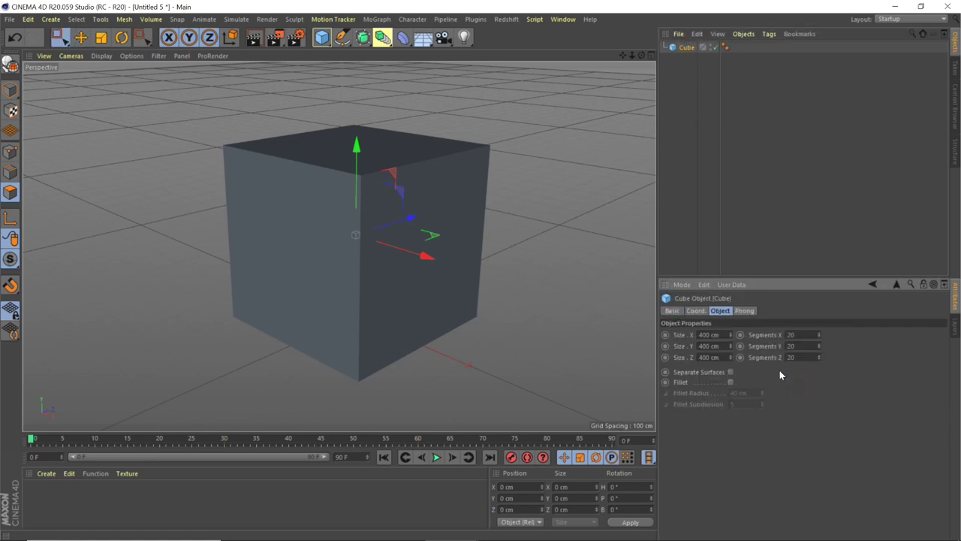
pyautogui.press('Return')
# Display the cube in Gouraud Shading (Lines) and convert it to an editable mesh in polygon mode.
pyautogui.click(98, 55)
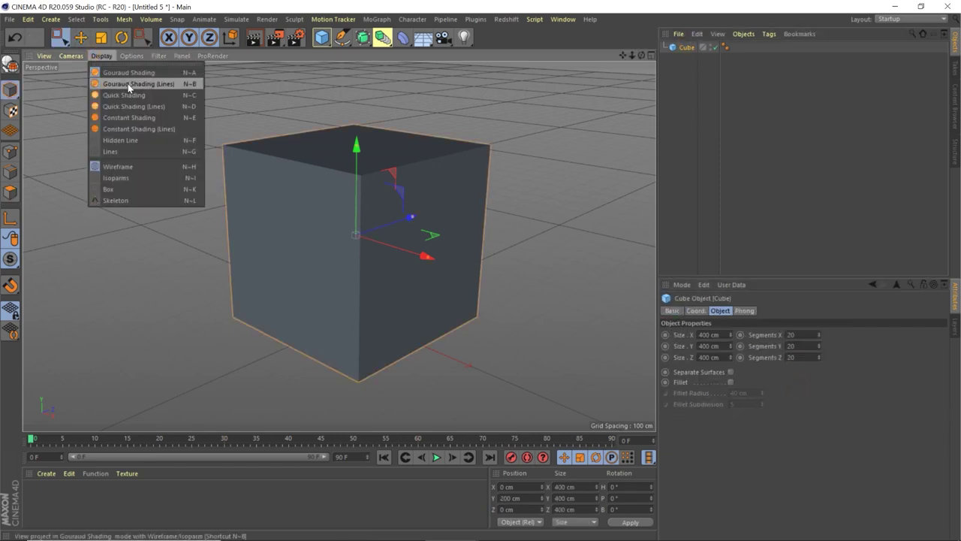
pyautogui.click(128, 84)
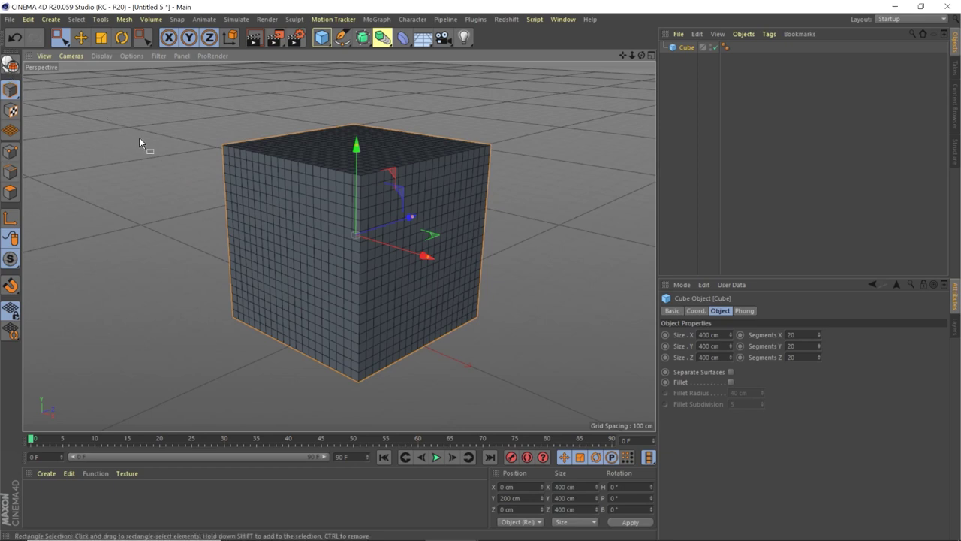
pyautogui.press('c')
pyautogui.click(9, 192)
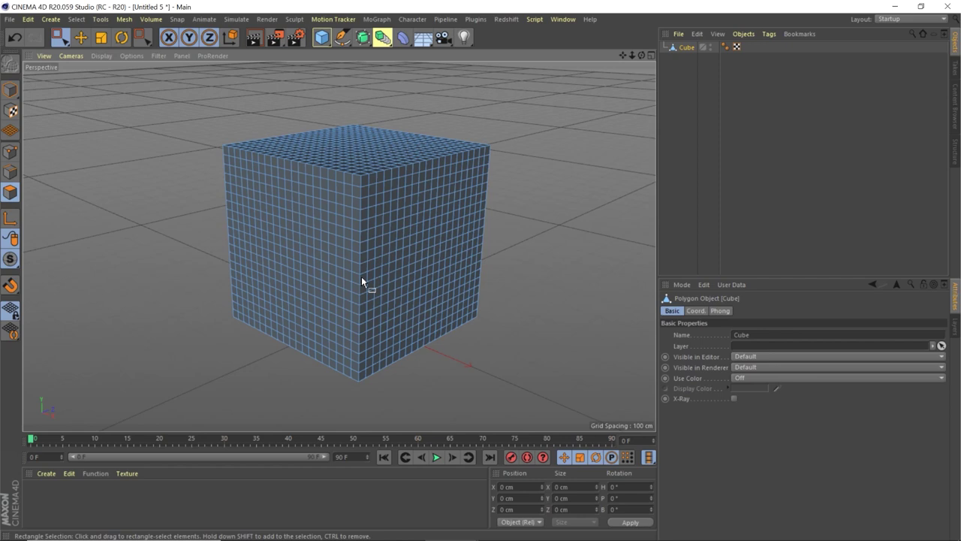
# Limit Rectangle Selection to visible elements, select the cube's top polygons in the top view and delete them.
pyautogui.press('e')
pyautogui.scroll(-3, 290, 257)
pyautogui.middleClick(293, 245)
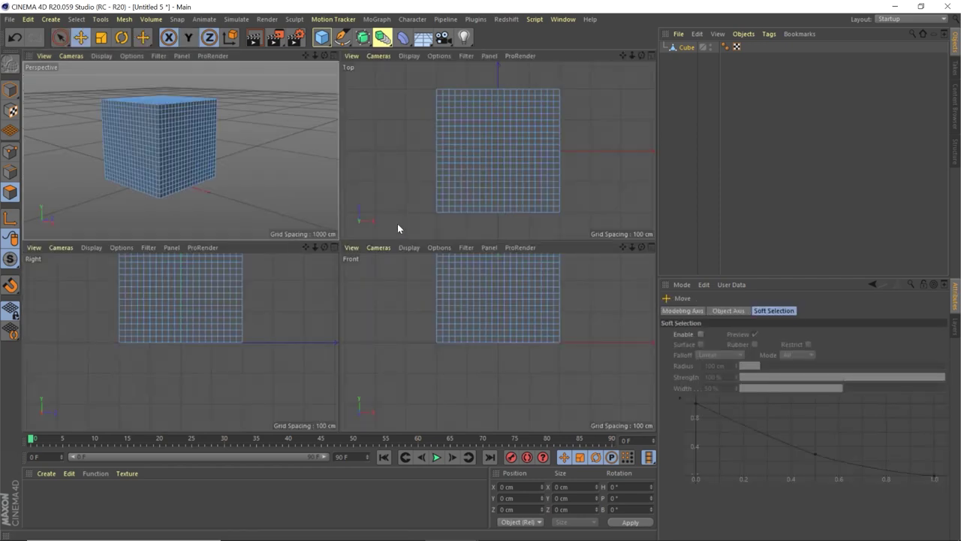
pyautogui.moveTo(59, 44); pyautogui.dragTo(89, 75)
pyautogui.moveTo(396, 72); pyautogui.dragTo(639, 229)
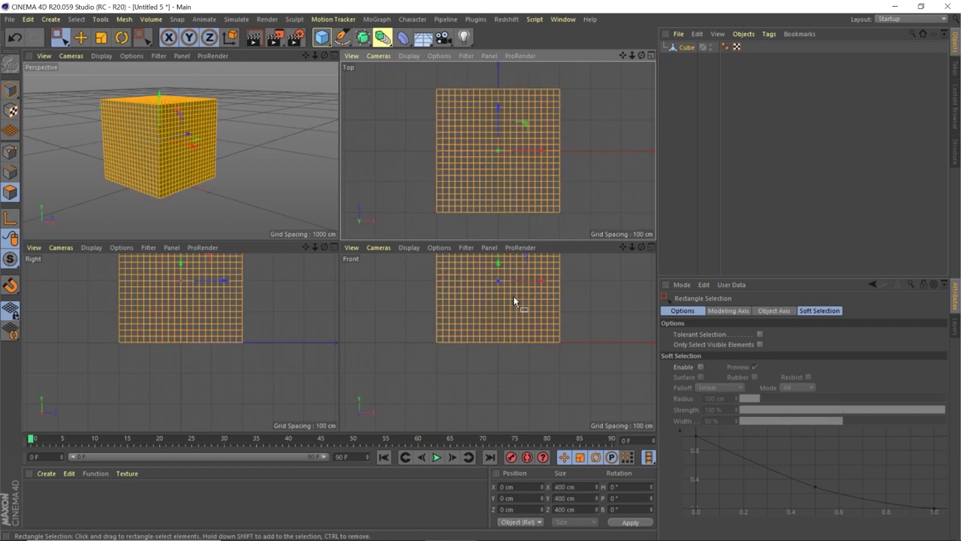
pyautogui.click(760, 345)
pyautogui.moveTo(385, 77); pyautogui.dragTo(614, 231)
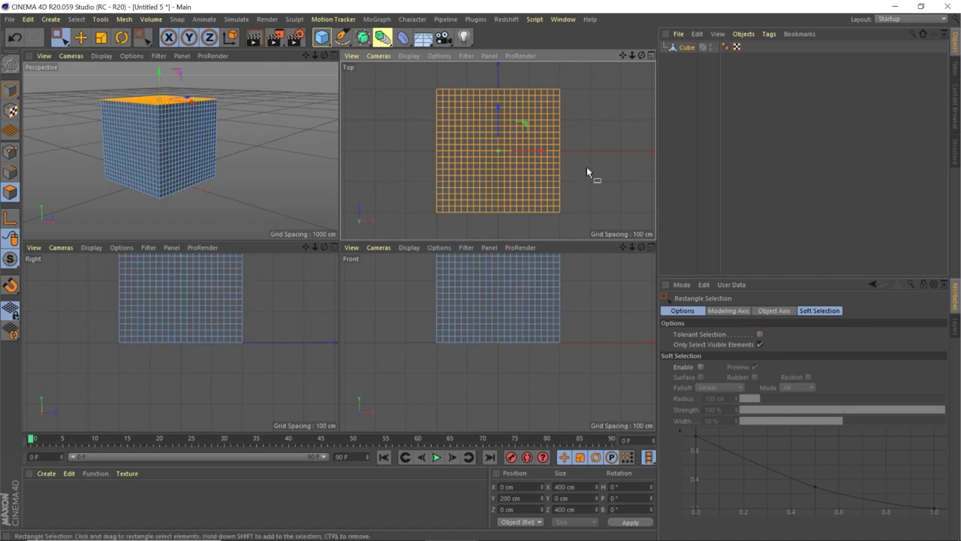
pyautogui.click(197, 95)
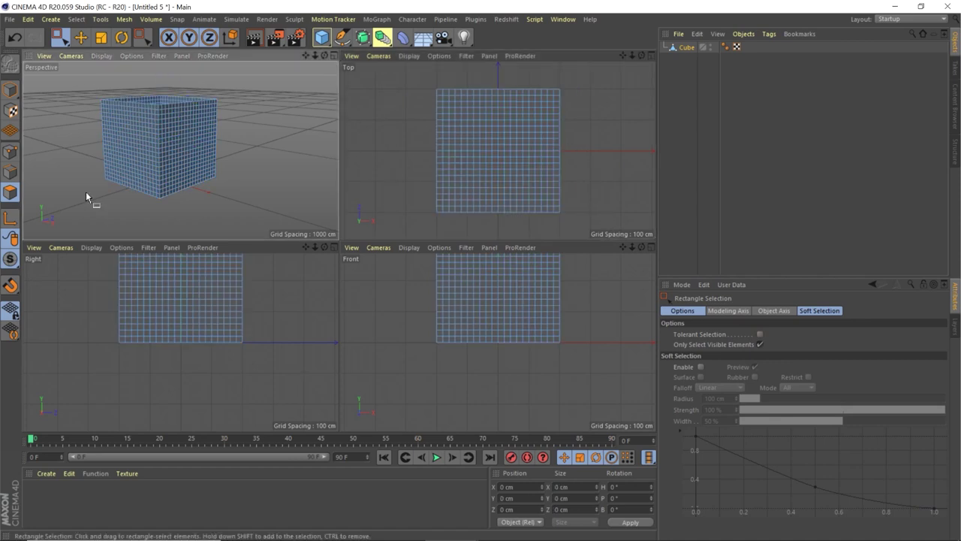
# Delete the cube faces visible in the right and front views, leaving the floor and two back walls.
pyautogui.moveTo(211, 314); pyautogui.dragTo(221, 361, button='middle')
pyautogui.moveTo(90, 255); pyautogui.dragTo(287, 409)
pyautogui.press('Delete')
pyautogui.moveTo(430, 368); pyautogui.dragTo(430, 392, button='middle')
pyautogui.moveTo(410, 267); pyautogui.dragTo(613, 420)
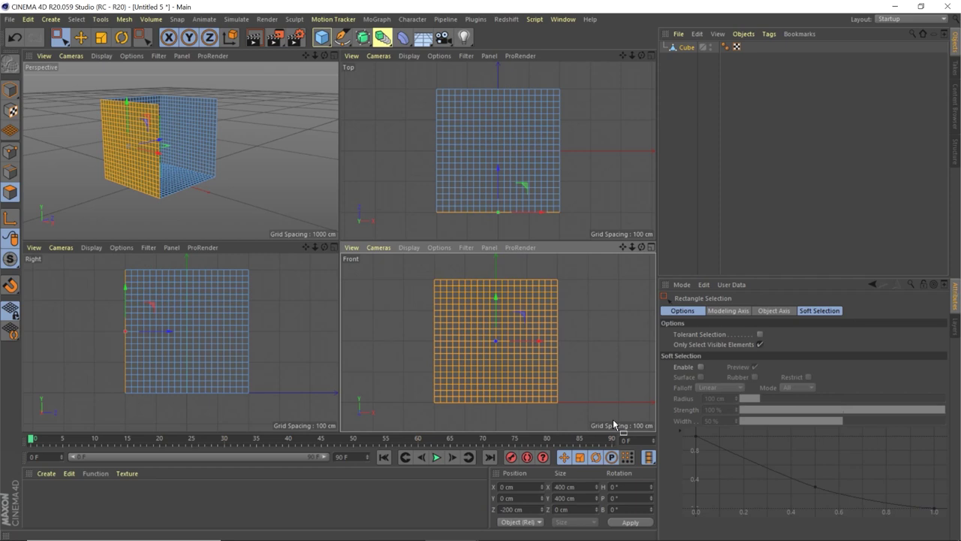
pyautogui.press('Delete')
pyautogui.middleClick(175, 196)
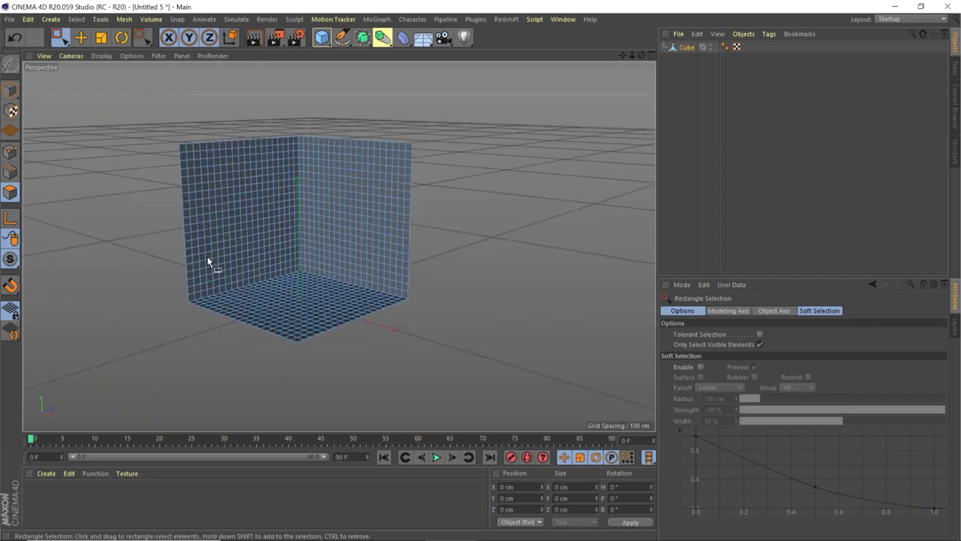
# Ring-select the lowest polygon row along both walls and extrude it by -3 cm into the room.
pyautogui.click(76, 18)
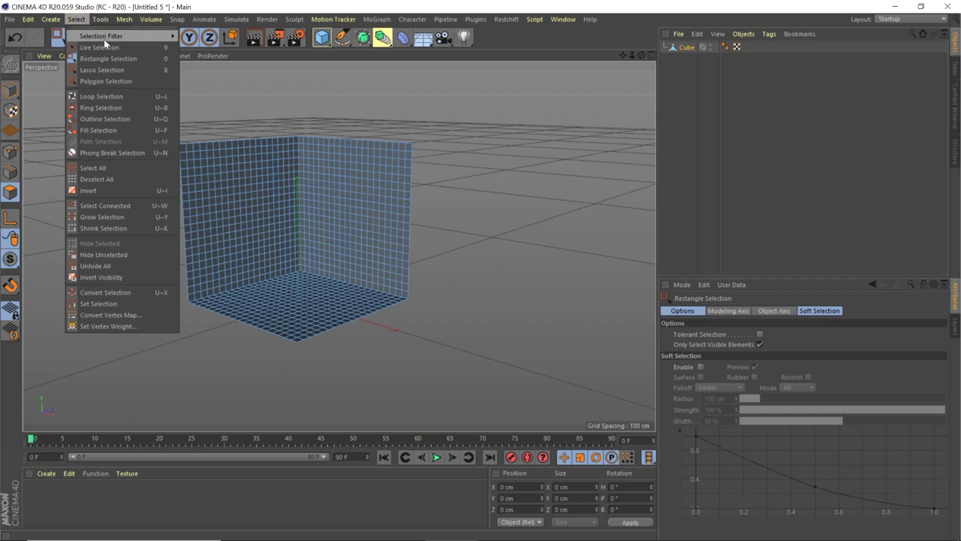
pyautogui.click(92, 109)
pyautogui.click(198, 299)
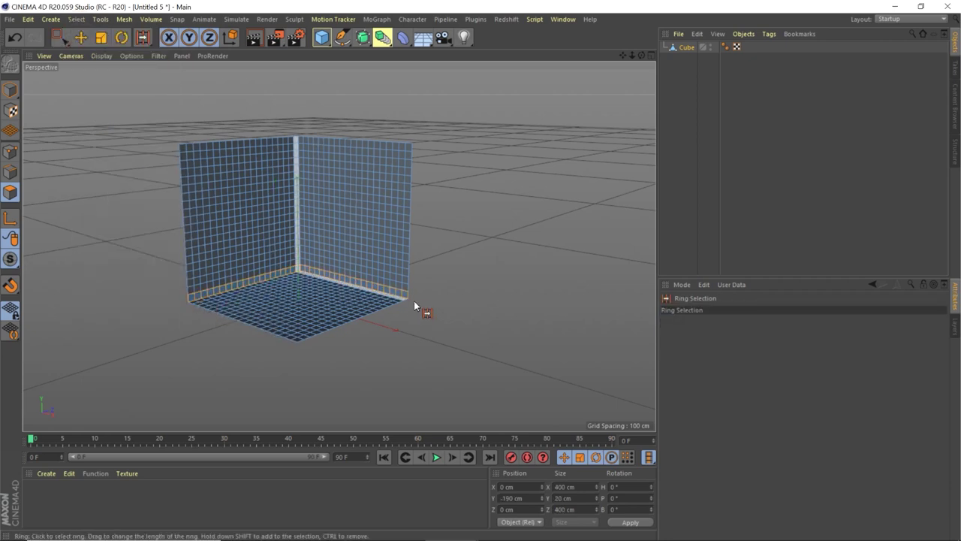
pyautogui.rightClick(354, 286)
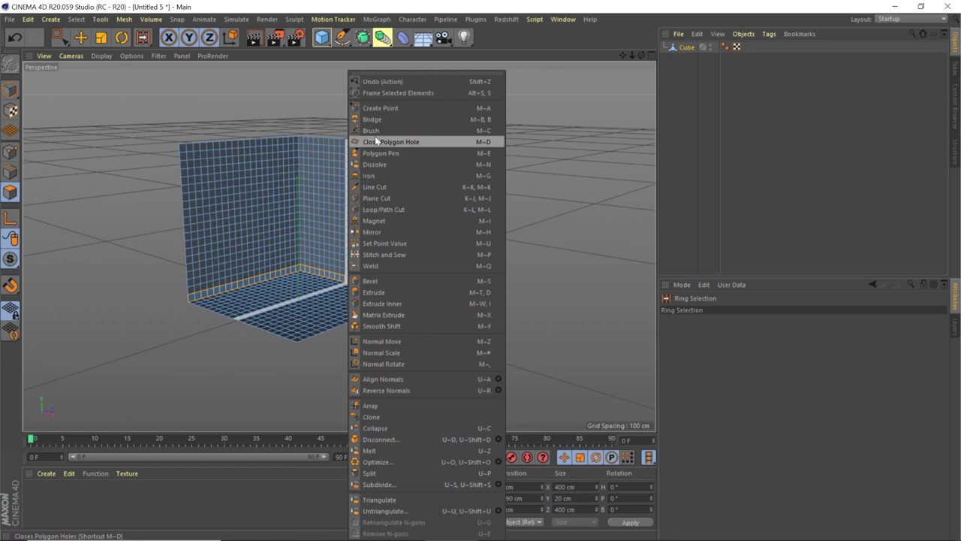
pyautogui.click(374, 292)
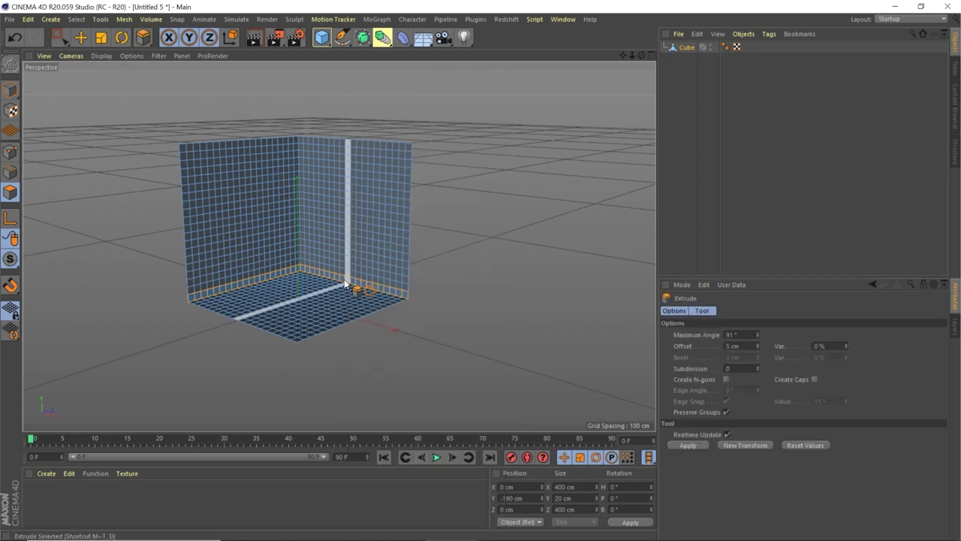
pyautogui.moveTo(337, 279); pyautogui.dragTo(301, 279)
pyautogui.scroll(5, 299, 279)
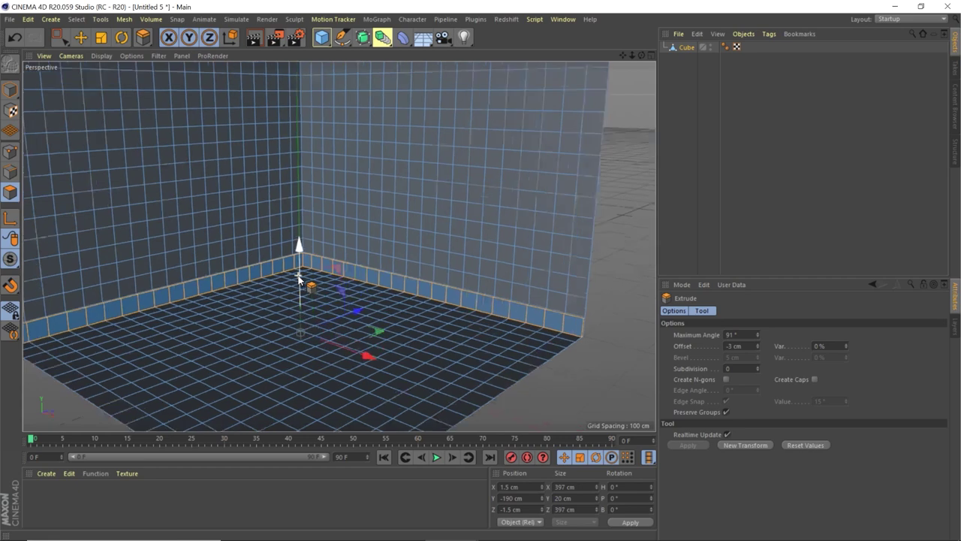
# Extrude the baseboard strip again with an offset of about -1.7 cm.
pyautogui.scroll(2, 299, 279)
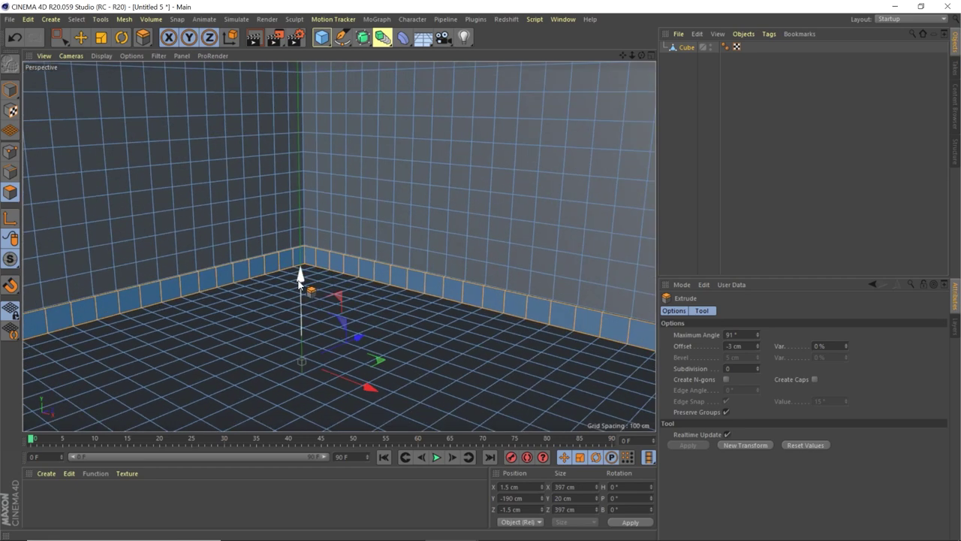
pyautogui.moveTo(400, 285); pyautogui.dragTo(381, 285)
pyautogui.moveTo(306, 285); pyautogui.dragTo(302, 284)
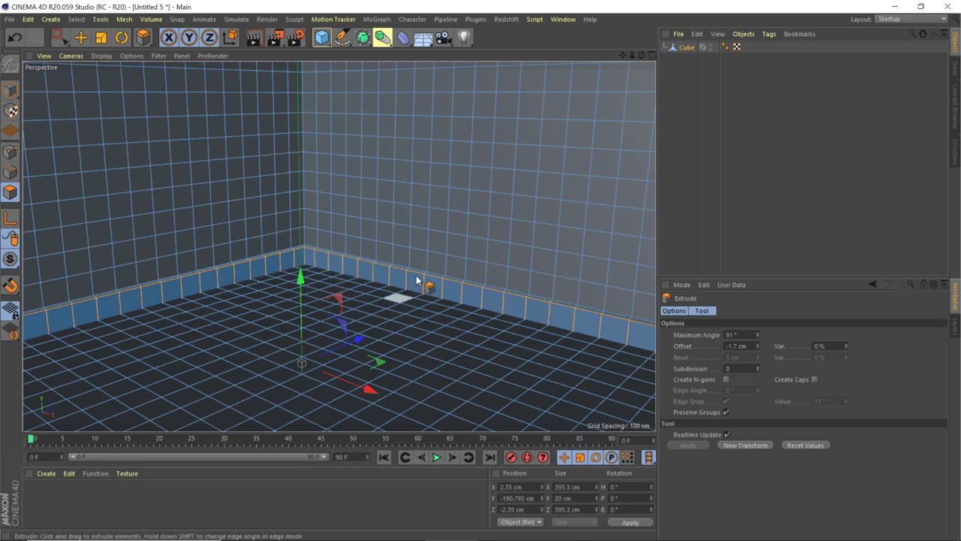
pyautogui.scroll(-4, 346, 298)
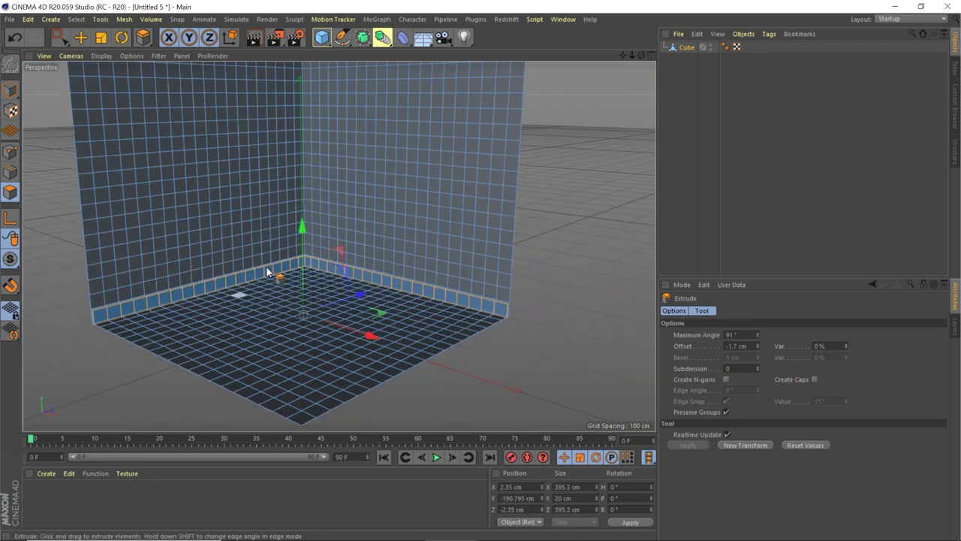
# Ring-select all baseboard polygons including the extruded edges, and remove the stray wall polygons at both ends from the selection.
pyautogui.press('u')
pyautogui.press('b')
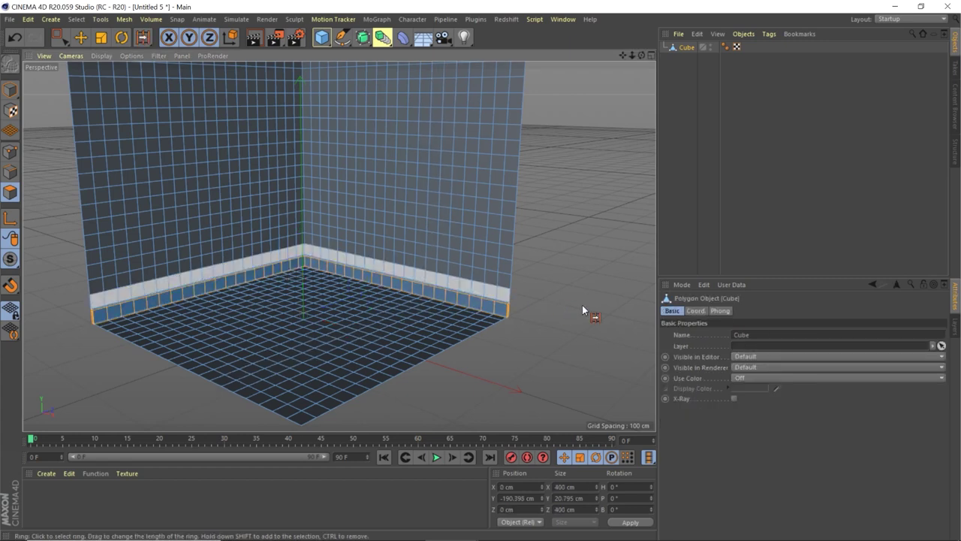
pyautogui.click(582, 305)
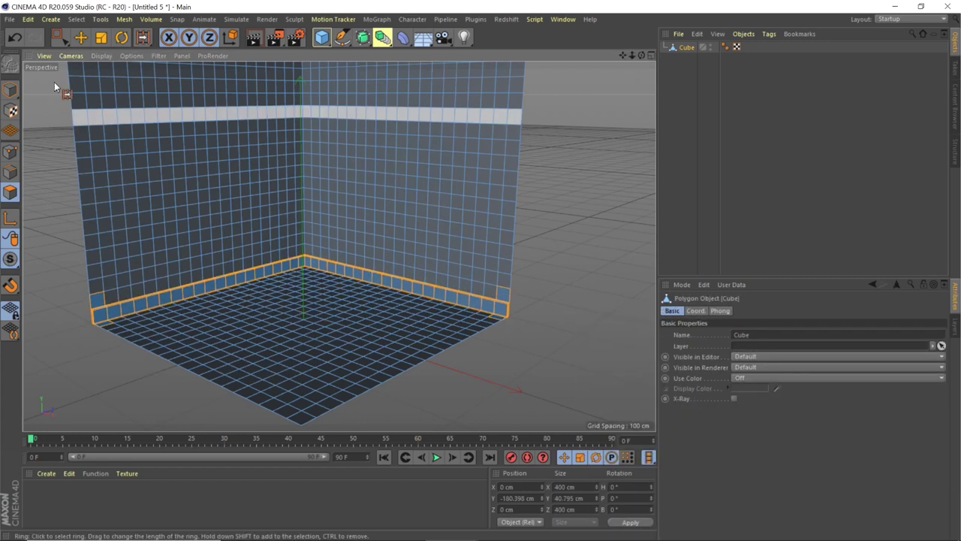
pyautogui.moveTo(60, 37); pyautogui.dragTo(83, 71)
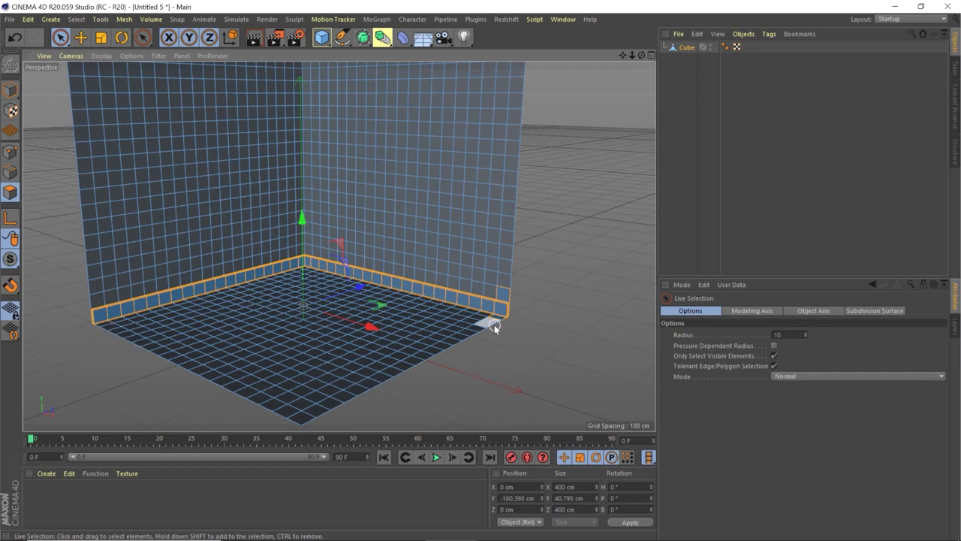
pyautogui.keyDown('ctrl'); pyautogui.click(504, 294); pyautogui.keyUp('ctrl')
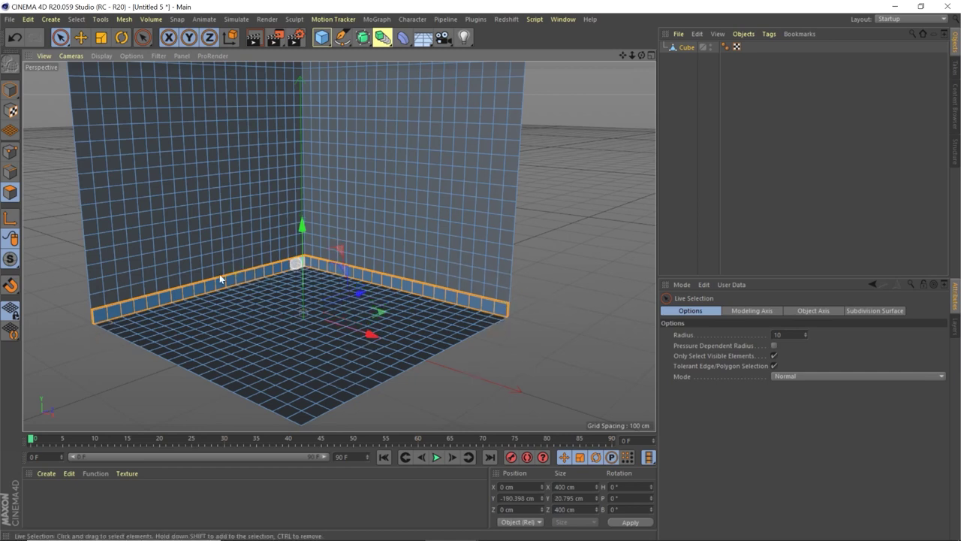
# Create a Redshift material and set its diffuse color to a near-white with a value of about 91%.
pyautogui.click(46, 473)
pyautogui.moveTo(79, 358)
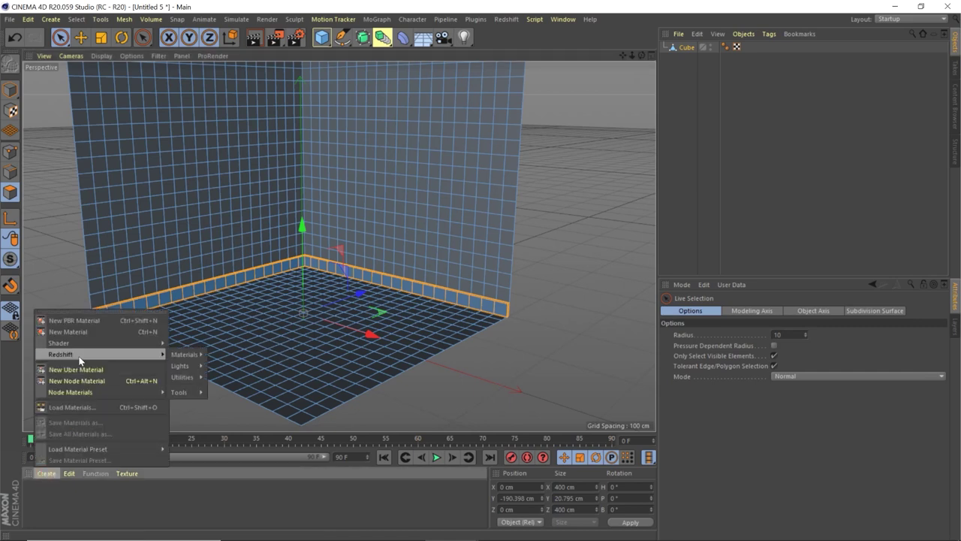
pyautogui.moveTo(188, 357)
pyautogui.click(229, 356)
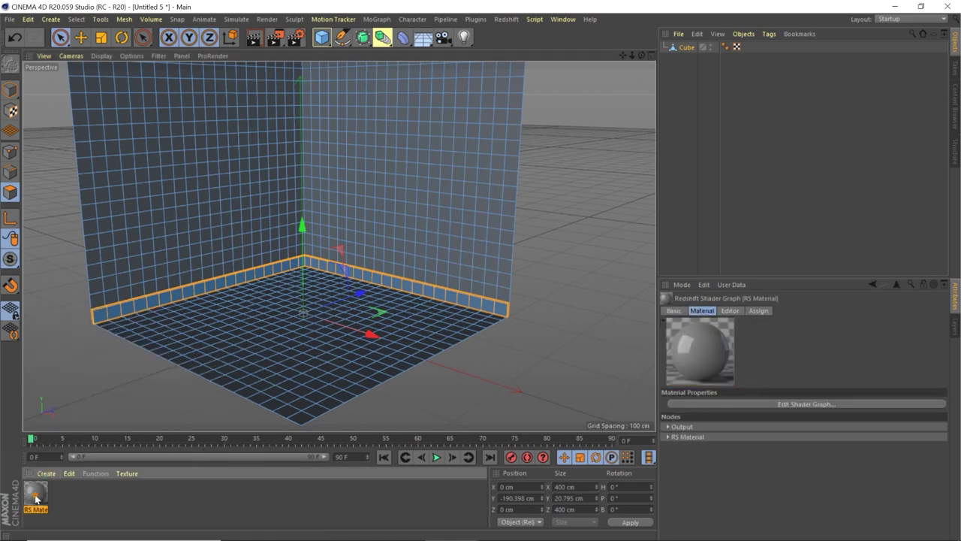
pyautogui.doubleClick(35, 493)
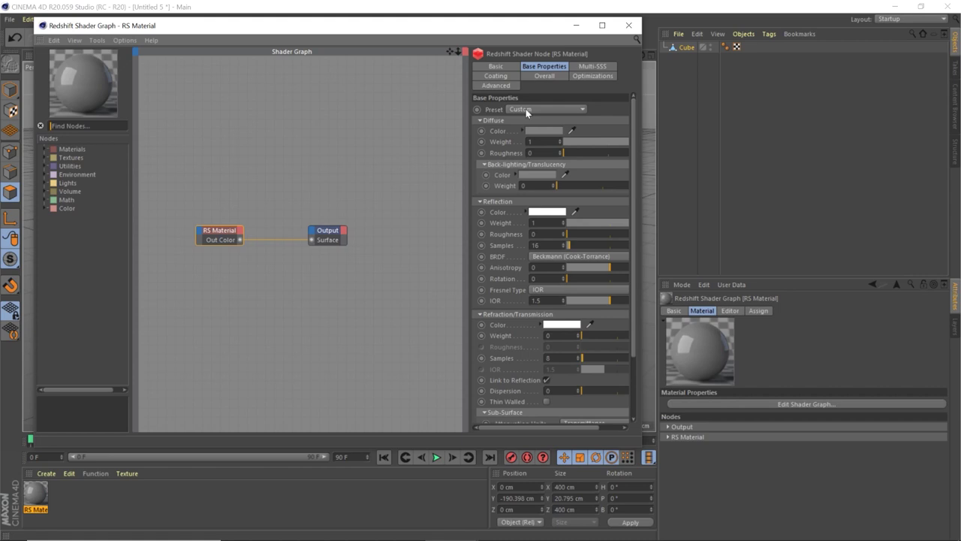
pyautogui.click(549, 131)
pyautogui.moveTo(624, 154); pyautogui.dragTo(644, 153)
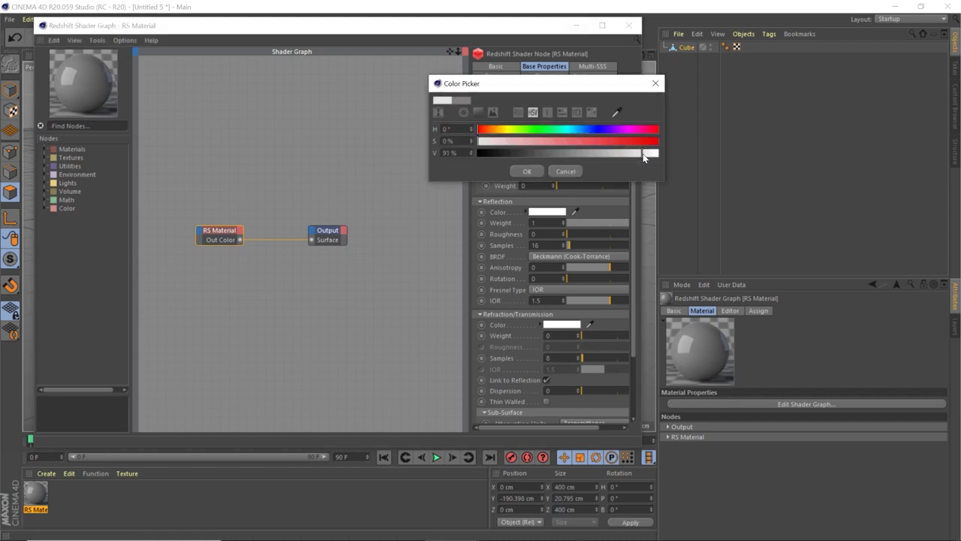
pyautogui.press('Return')
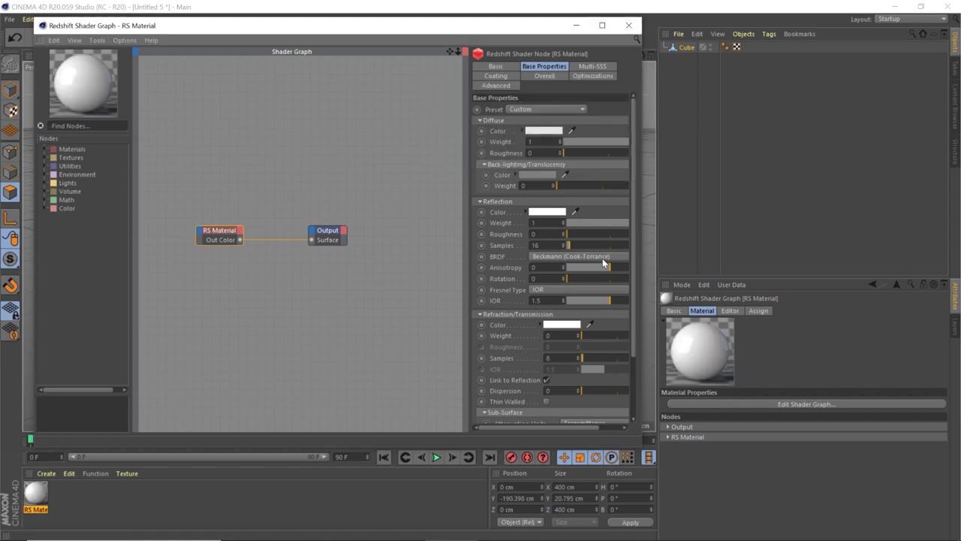
# Set the material's reflection weight to 0.2, roughness to 0.4 and IOR to 1.8, and apply it to the baseboard selection.
pyautogui.click(546, 222)
pyautogui.write('0.2')
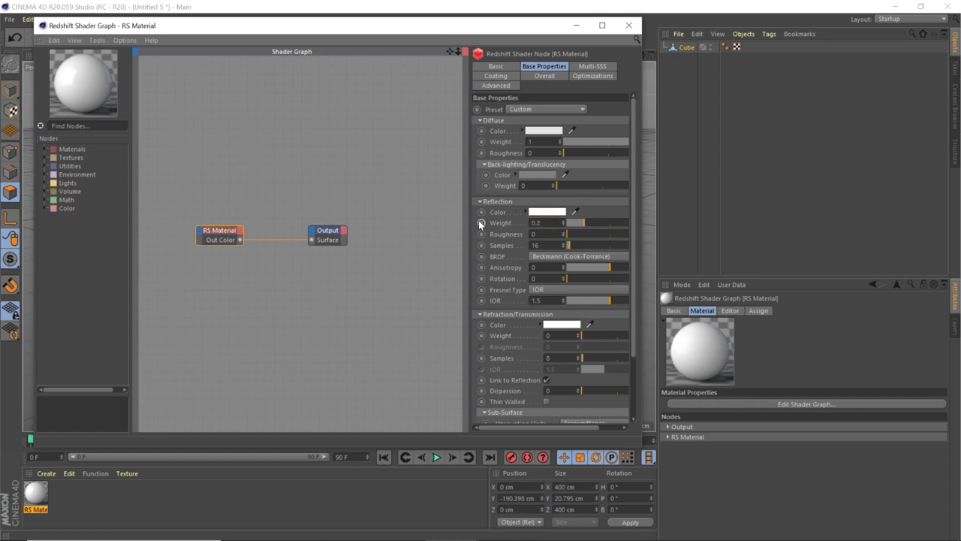
pyautogui.press('Tab')
pyautogui.write('0.4')
pyautogui.press('Return')
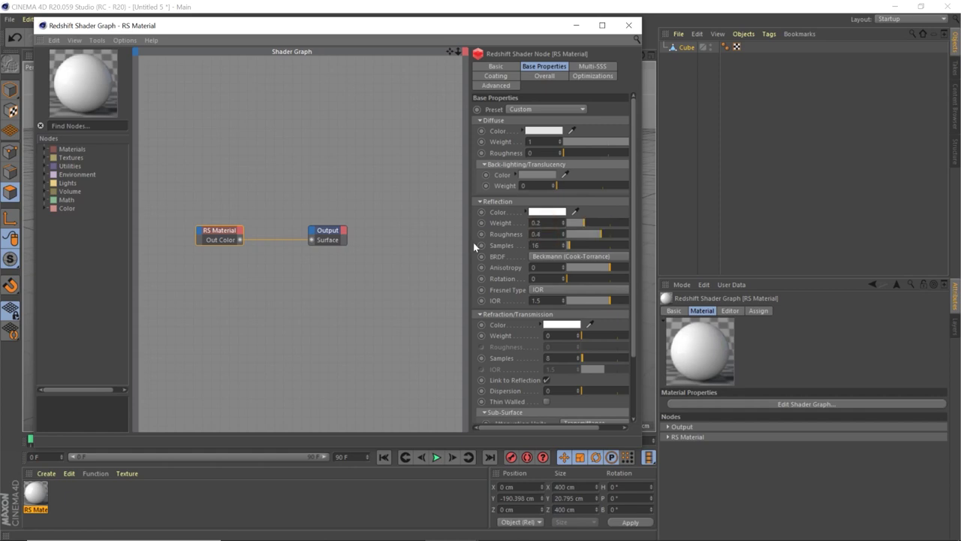
pyautogui.click(547, 300)
pyautogui.write('1.4')
pyautogui.click(629, 25)
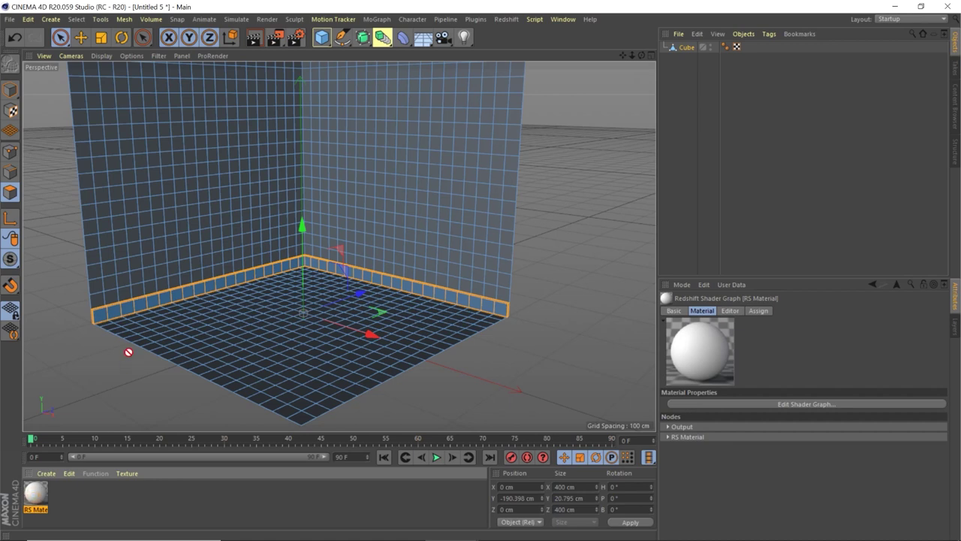
# Duplicate the white material and set the copy's diffuse color to a pale lilac with hue 282° and saturation 10%.
pyautogui.keyDown('ctrl'); pyautogui.moveTo(36, 498); pyautogui.dragTo(78, 489); pyautogui.keyUp('ctrl')
pyautogui.doubleClick(63, 493)
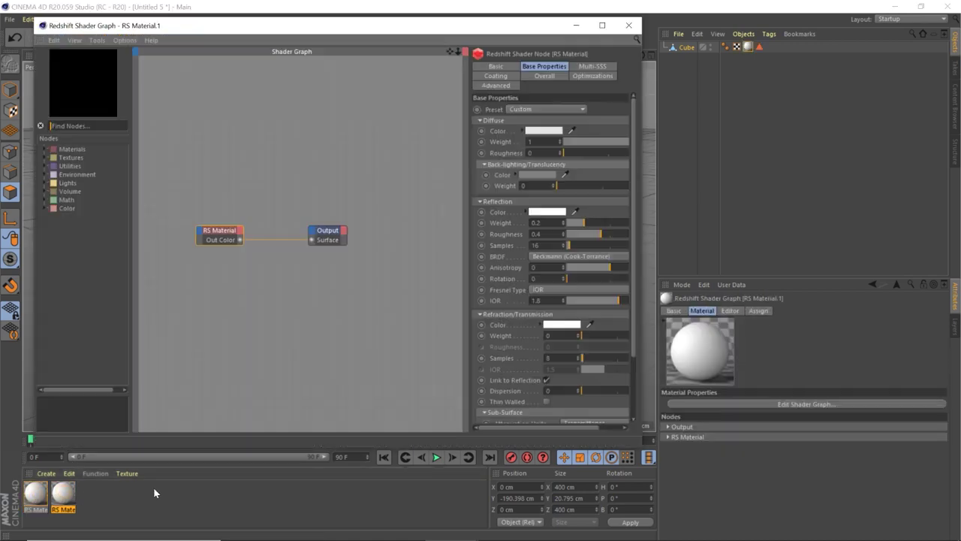
pyautogui.click(538, 130)
pyautogui.click(501, 143)
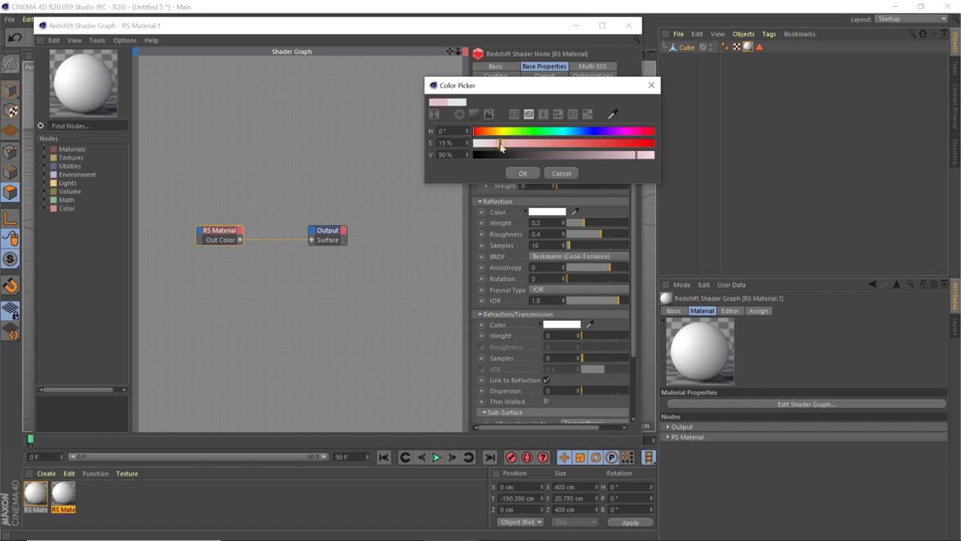
pyautogui.click(623, 132)
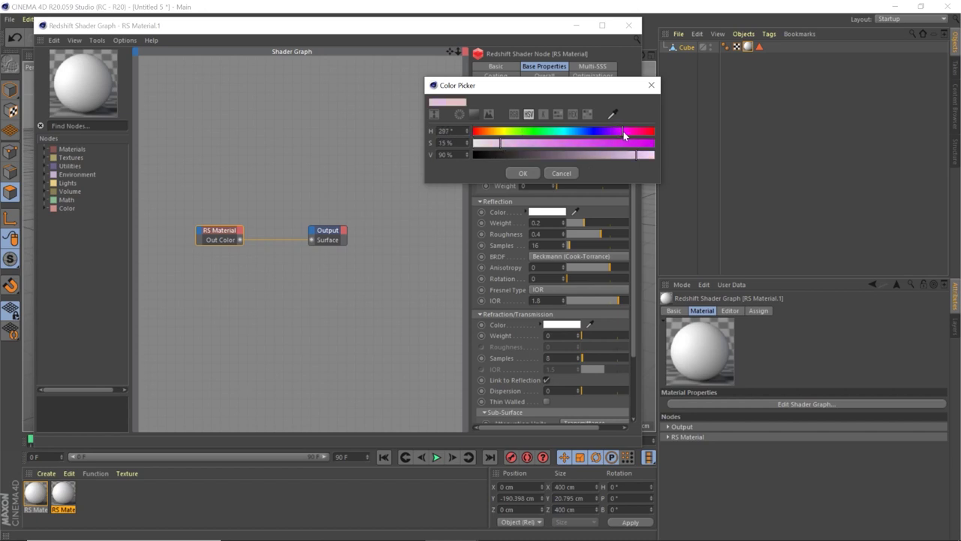
pyautogui.moveTo(497, 143); pyautogui.dragTo(494, 144)
pyautogui.click(523, 173)
pyautogui.click(552, 131)
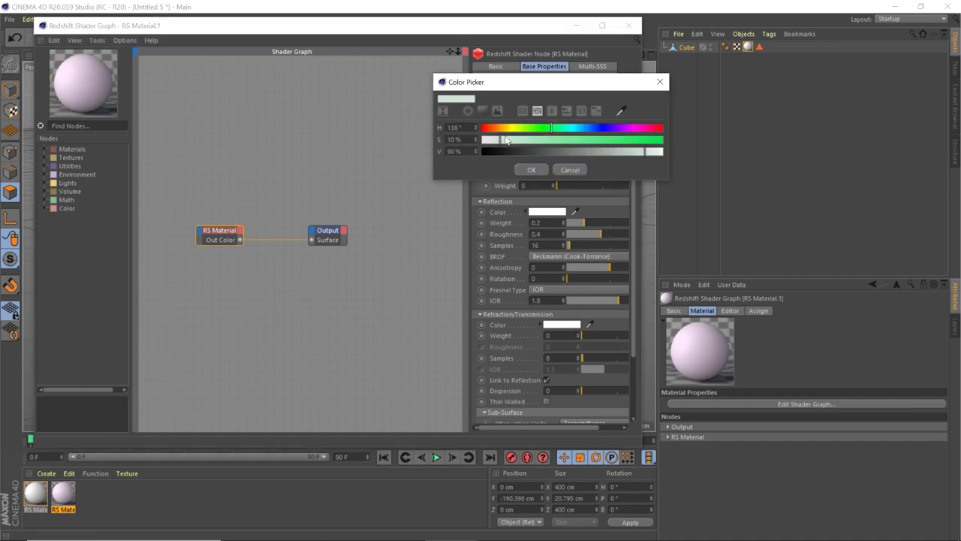
pyautogui.click(624, 128)
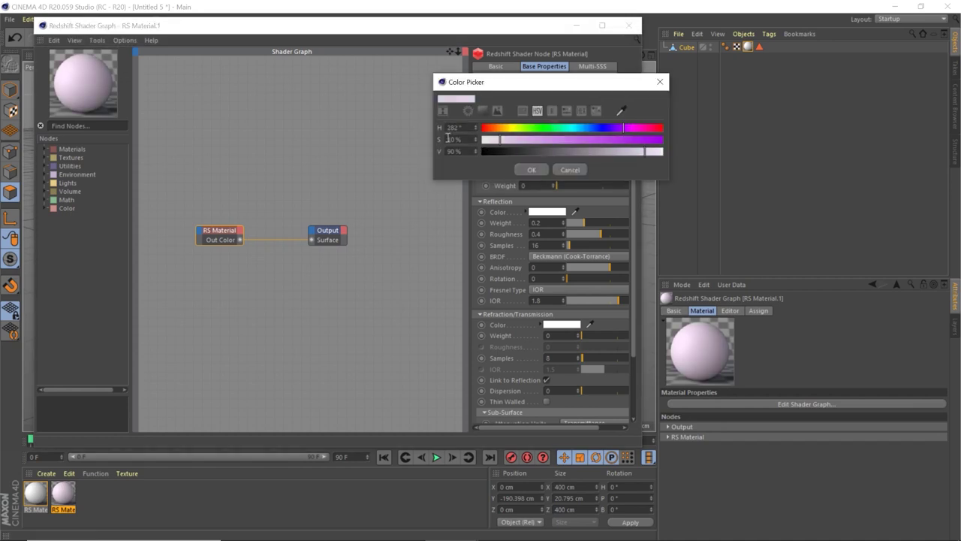
pyautogui.click(527, 170)
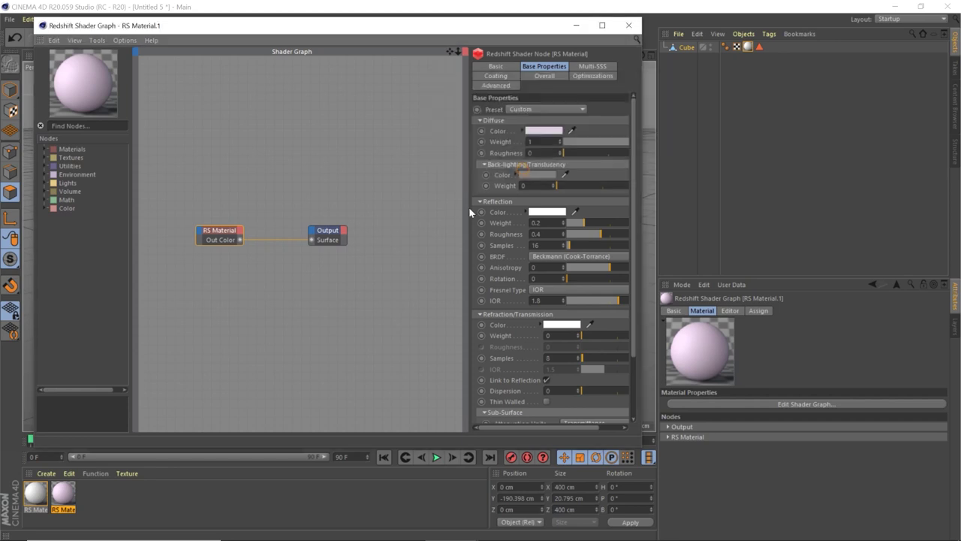
pyautogui.click(628, 25)
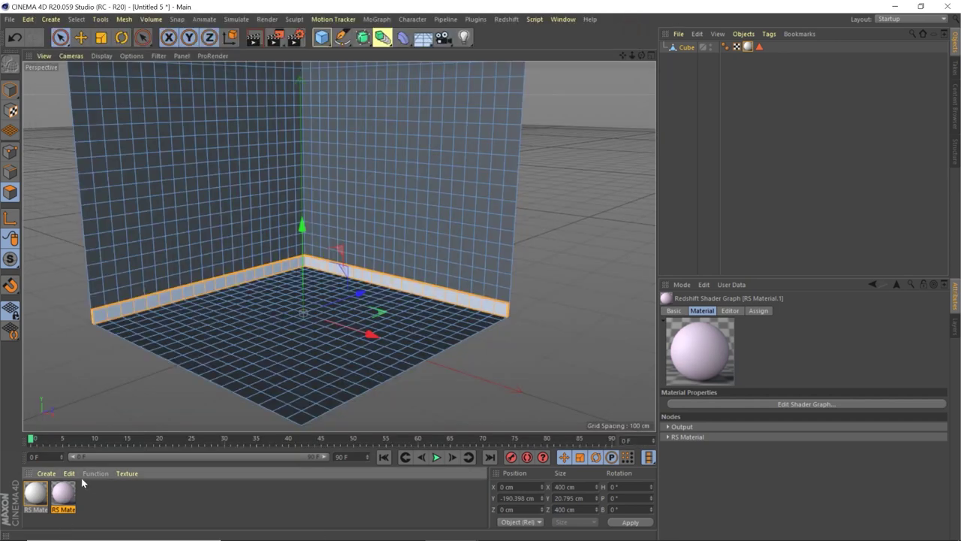
# Invert the polygon selection and apply the lilac material to the walls and floor.
pyautogui.moveTo(55, 498); pyautogui.dragTo(314, 299)
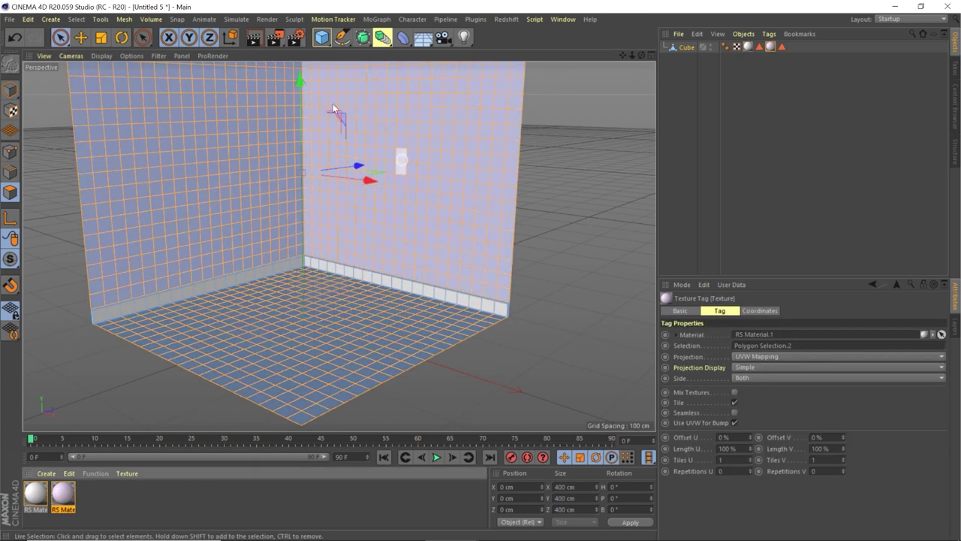
pyautogui.scroll(-5, 312, 220)
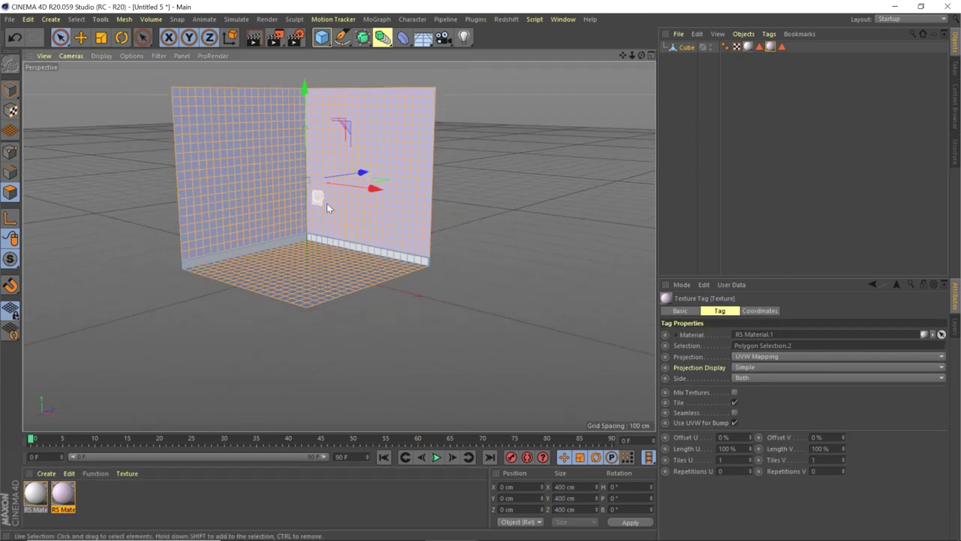
pyautogui.keyDown('alt'); pyautogui.moveTo(317, 196); pyautogui.dragTo(358, 240, button='middle'); pyautogui.keyUp('alt')
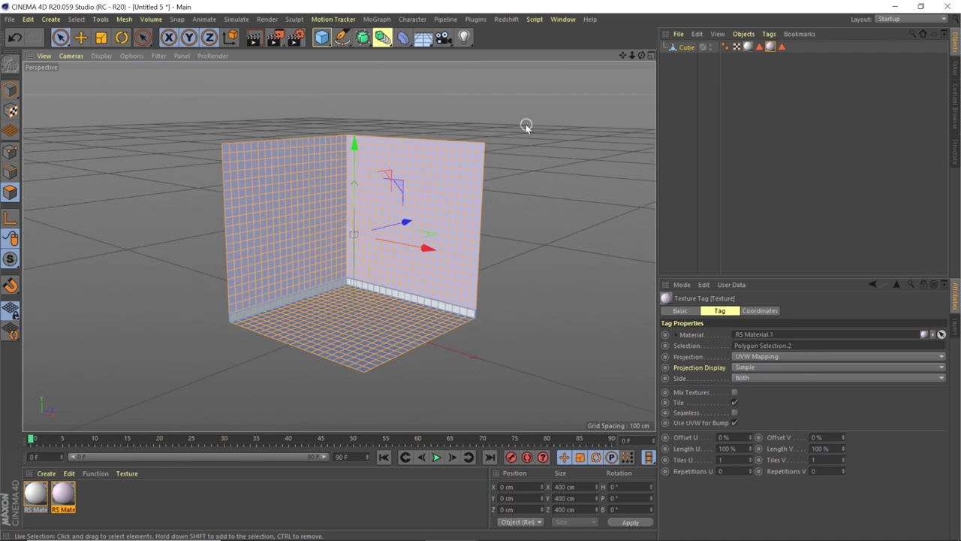
# Rectangle-select a block of polygons about 200 by 280 cm in the middle of the left wall and push it outward about 18.75 cm.
pyautogui.moveTo(411, 219); pyautogui.dragTo(247, 201)
pyautogui.moveTo(293, 221)
pyautogui.mouseDown()
pyautogui.moveTo(151, 90)
pyautogui.moveTo(264, 202)
pyautogui.moveTo(295, 213)
pyautogui.mouseUp()
pyautogui.middleClick(486, 228)
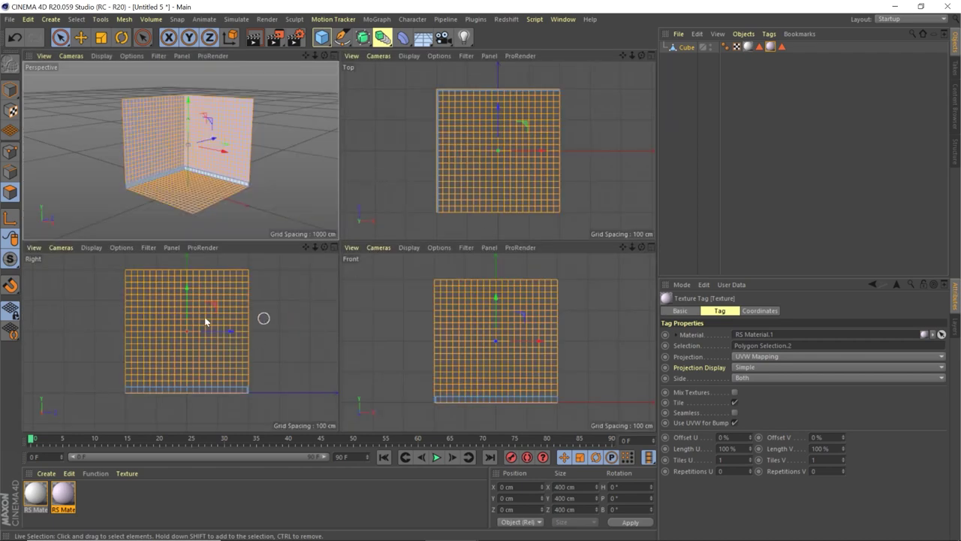
pyautogui.moveTo(60, 37); pyautogui.dragTo(98, 73)
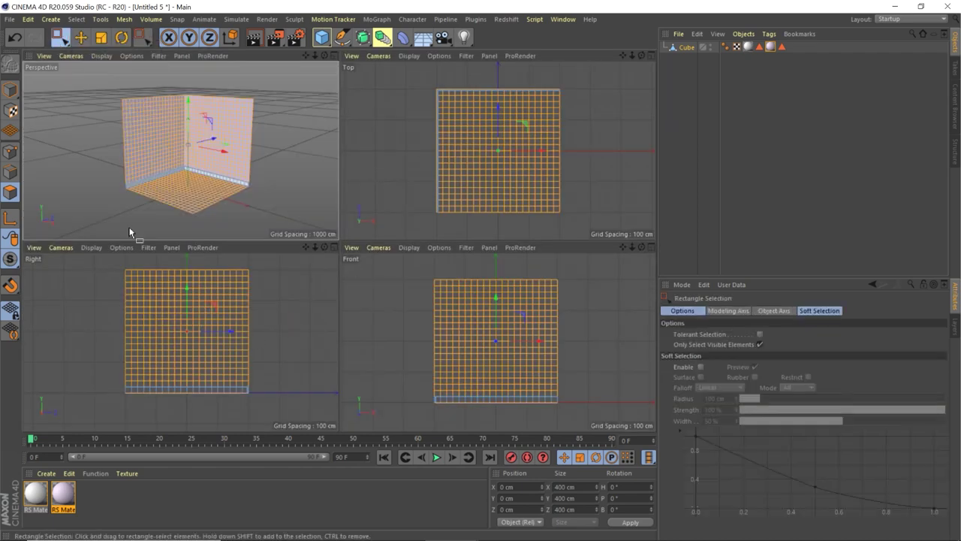
pyautogui.moveTo(141, 304); pyautogui.dragTo(237, 369)
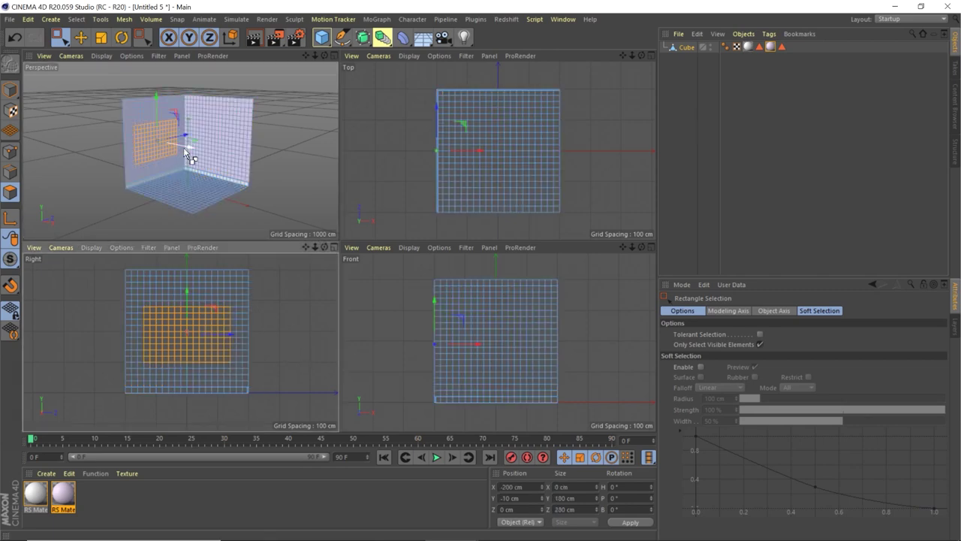
pyautogui.moveTo(139, 298); pyautogui.dragTo(236, 368)
pyautogui.moveTo(188, 148); pyautogui.dragTo(187, 154)
# Create a new Redshift material with the Glass preset and apply it to the selected window polygons.
pyautogui.click(46, 474)
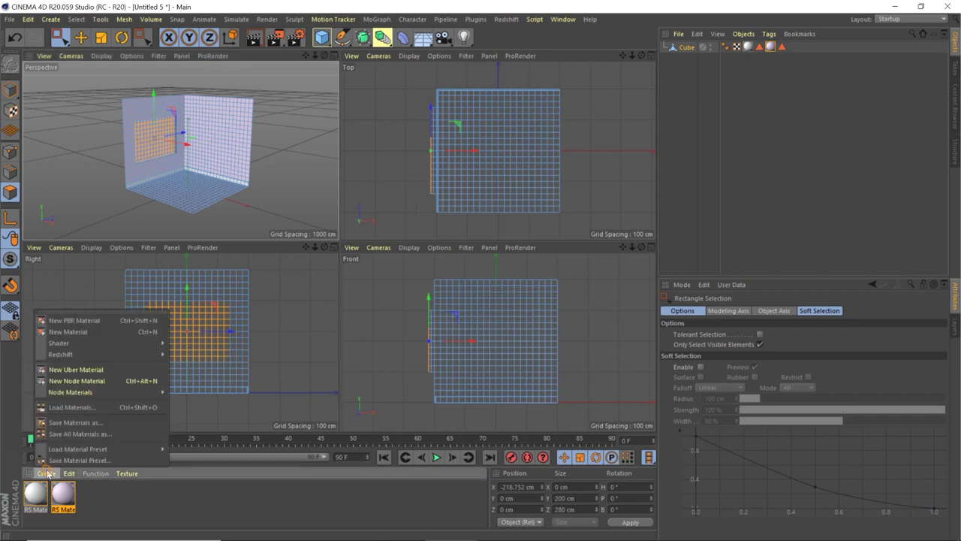
pyautogui.moveTo(72, 352)
pyautogui.click(229, 356)
pyautogui.doubleClick(35, 494)
pyautogui.click(544, 109)
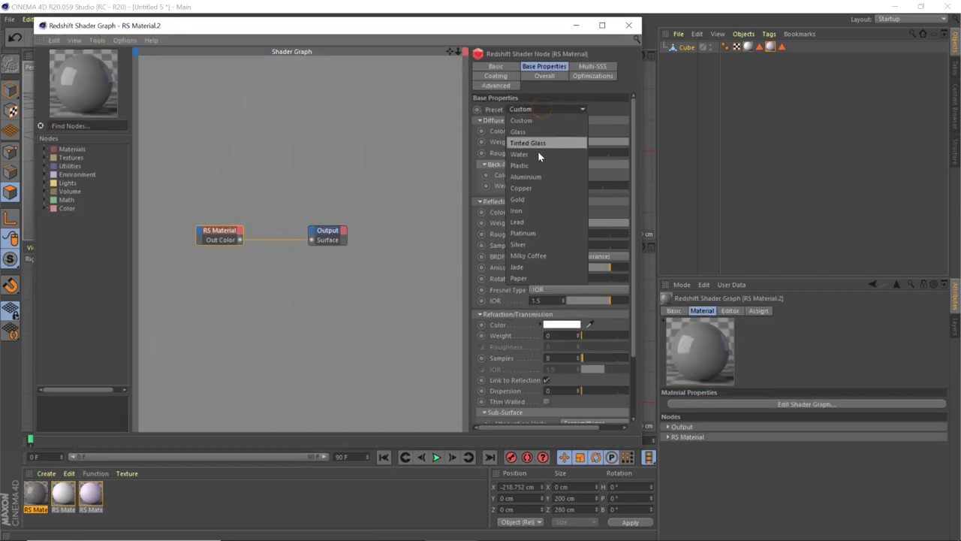
pyautogui.click(517, 133)
pyautogui.click(628, 25)
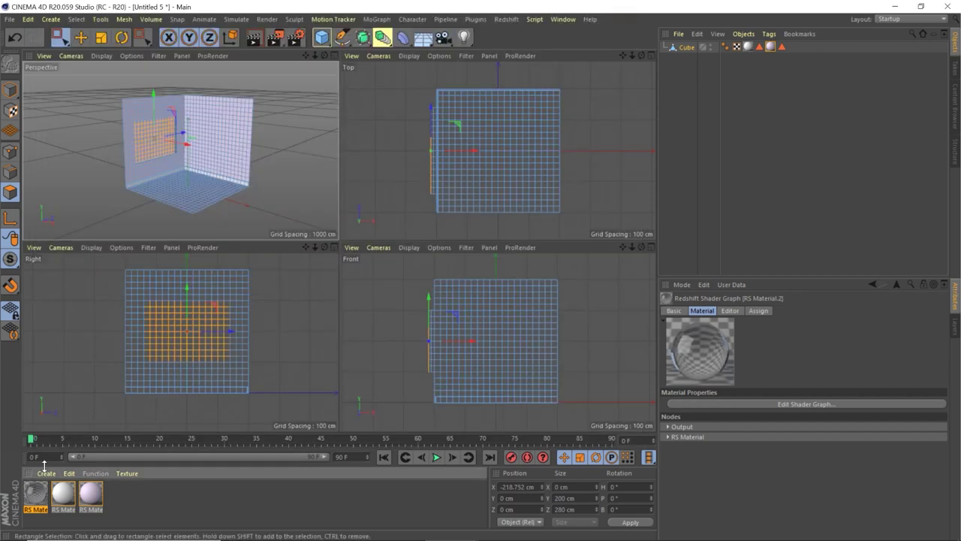
pyautogui.moveTo(171, 339); pyautogui.dragTo(171, 339)
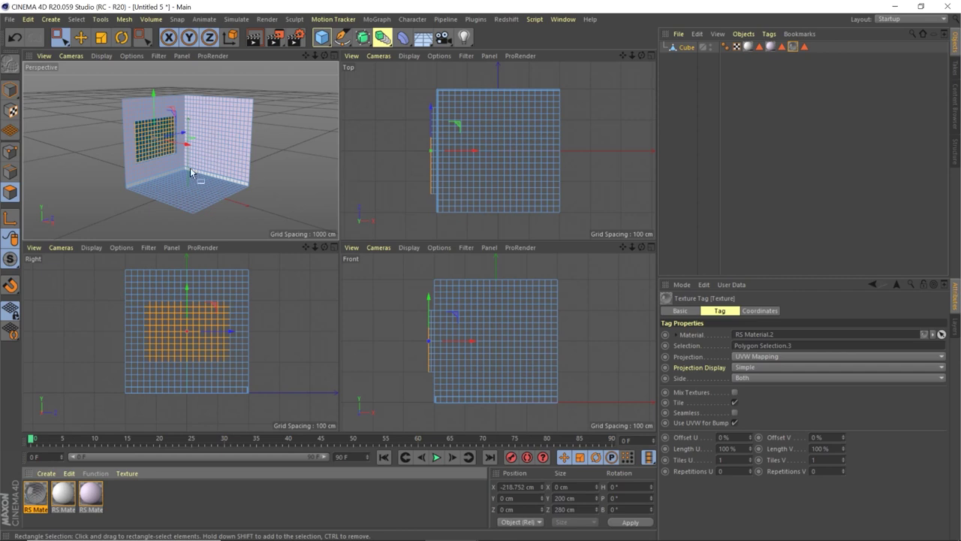
# Search the preset library for palm and place the Palm Tree - Ponytail - 2.3 m model in the room corner.
pyautogui.middleClick(229, 165)
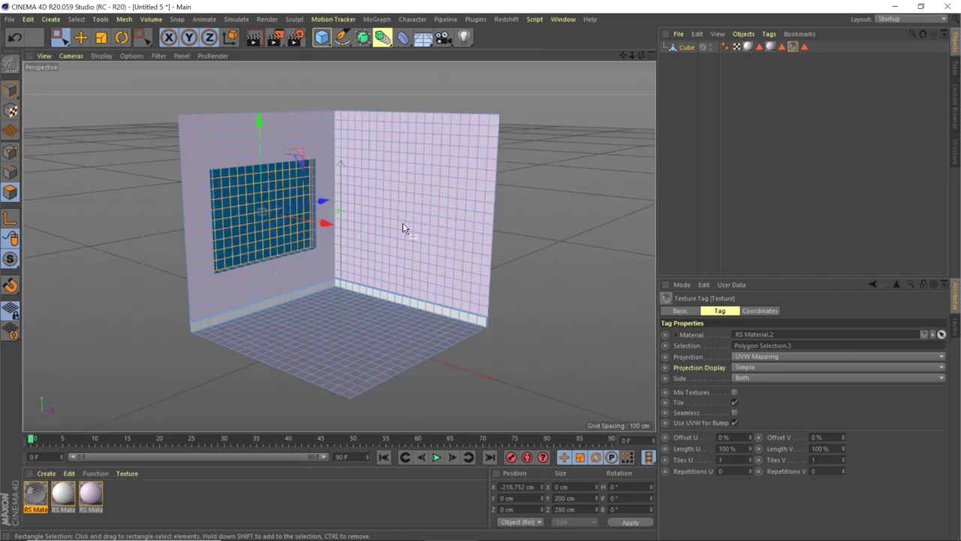
pyautogui.click(956, 111)
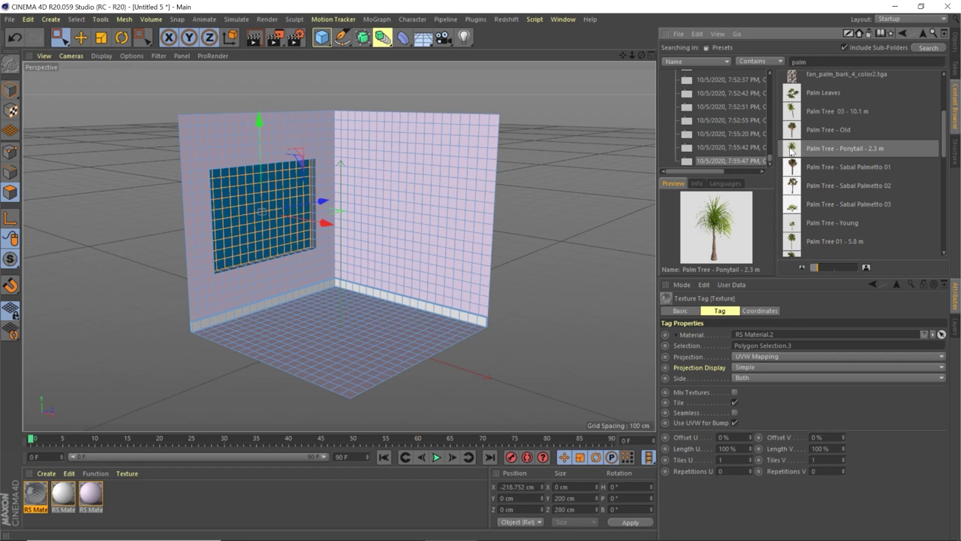
pyautogui.moveTo(795, 150); pyautogui.dragTo(577, 201)
pyautogui.moveTo(346, 288); pyautogui.dragTo(327, 248)
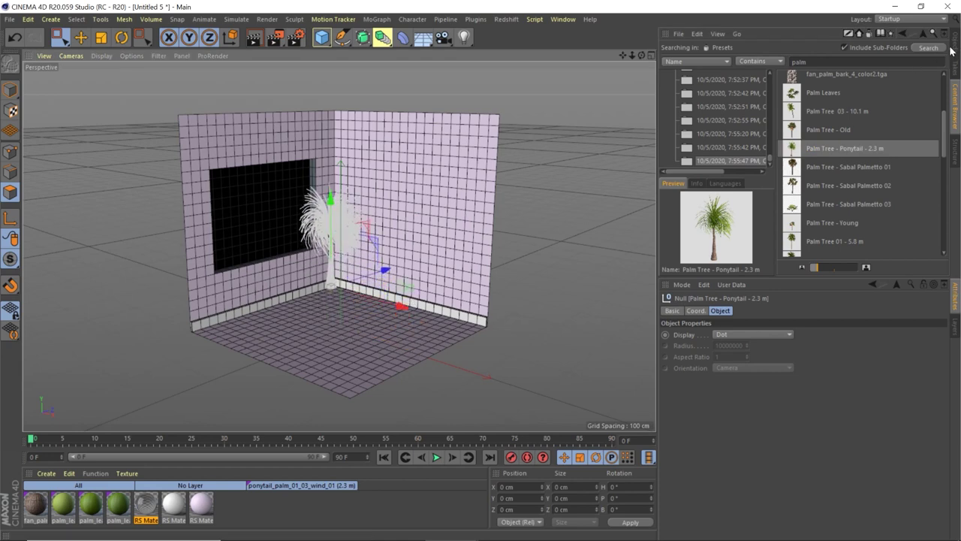
# Expand the palm tree's hierarchy and apply the lilac material to its trunk object.
pyautogui.click(956, 47)
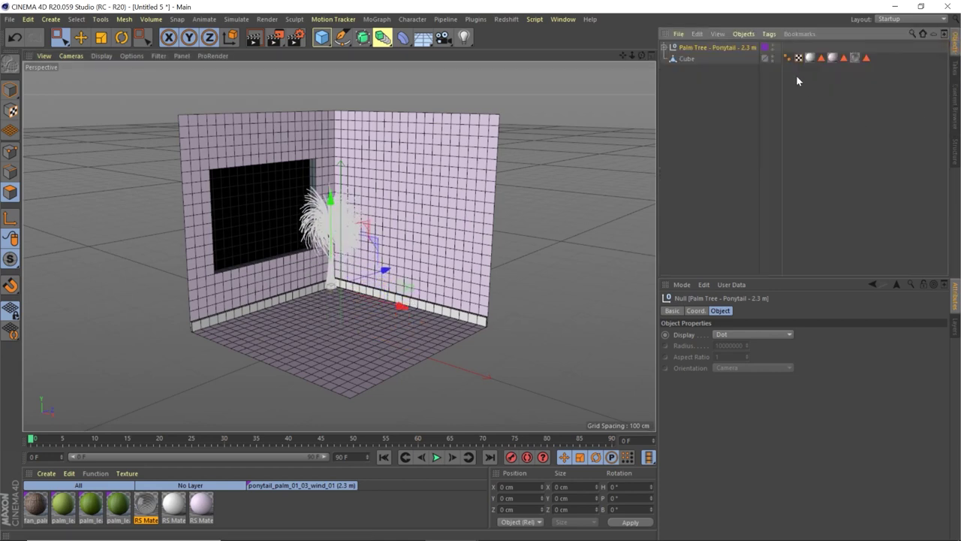
pyautogui.click(664, 47)
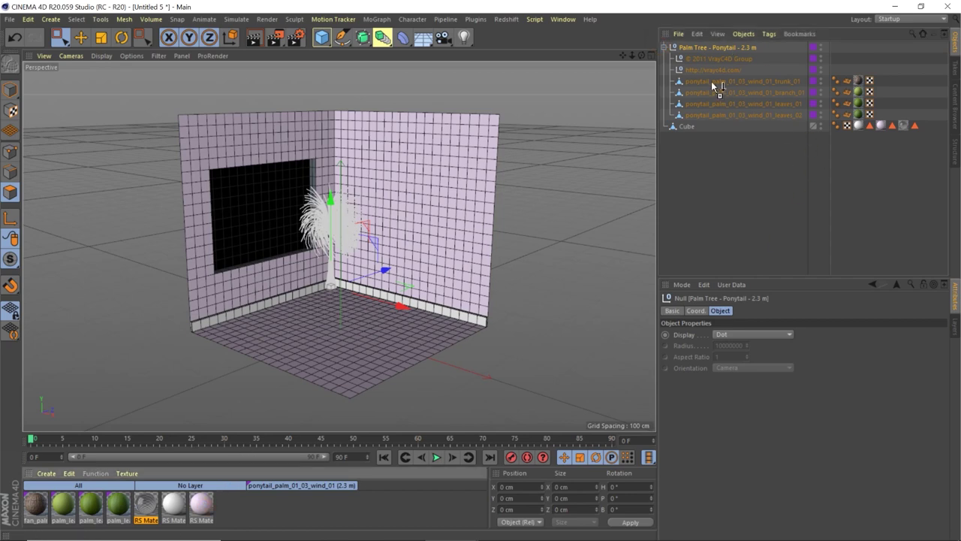
pyautogui.moveTo(714, 85); pyautogui.dragTo(713, 83)
# Duplicate the lilac material and set the copy's diffuse color to its complementary pale green with hue 102°.
pyautogui.click(201, 511)
pyautogui.hotkey('ctrl', 'c')
pyautogui.hotkey('ctrl', 'v')
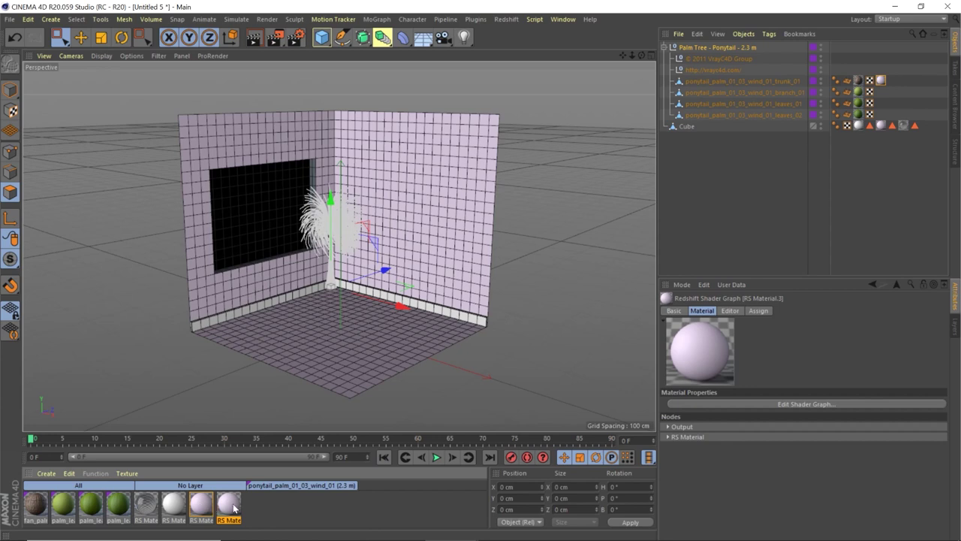
pyautogui.doubleClick(230, 510)
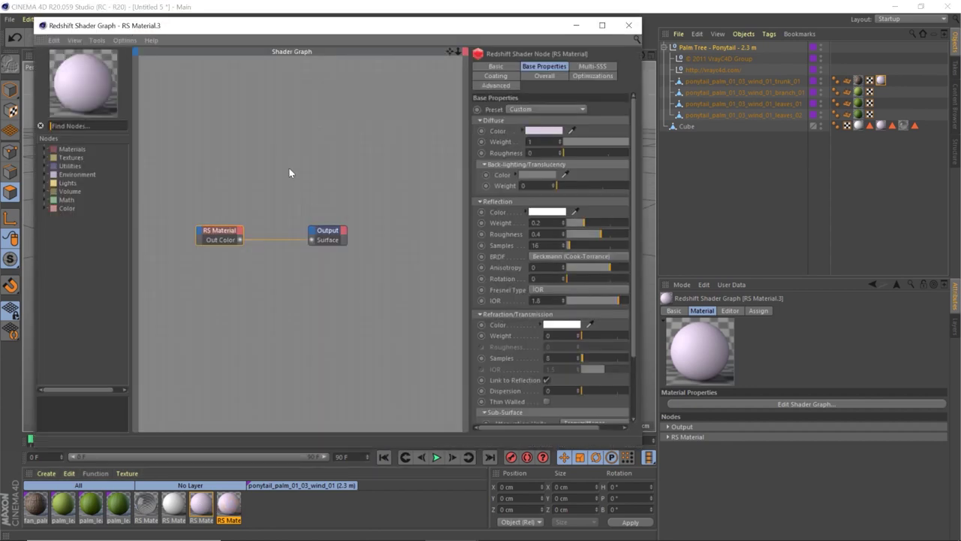
pyautogui.click(537, 130)
pyautogui.click(458, 116)
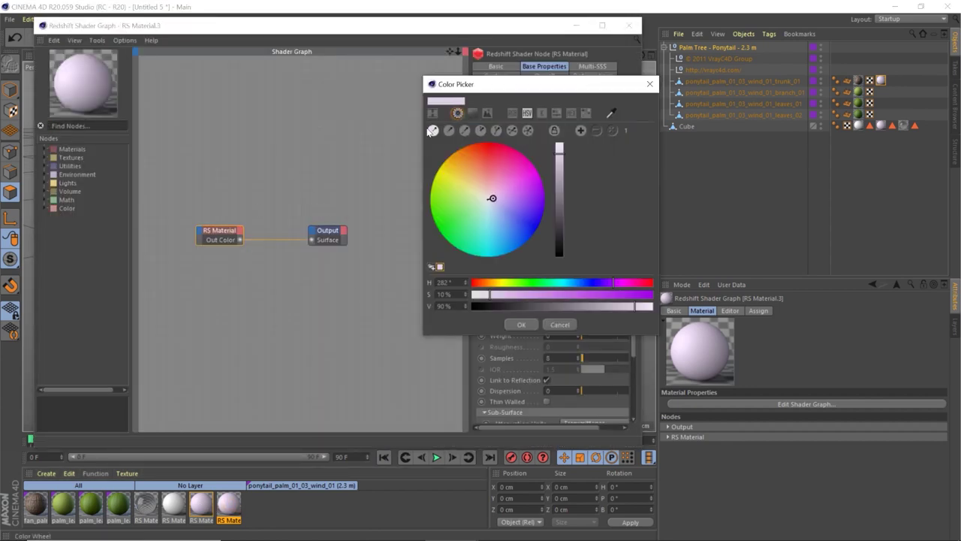
pyautogui.click(466, 133)
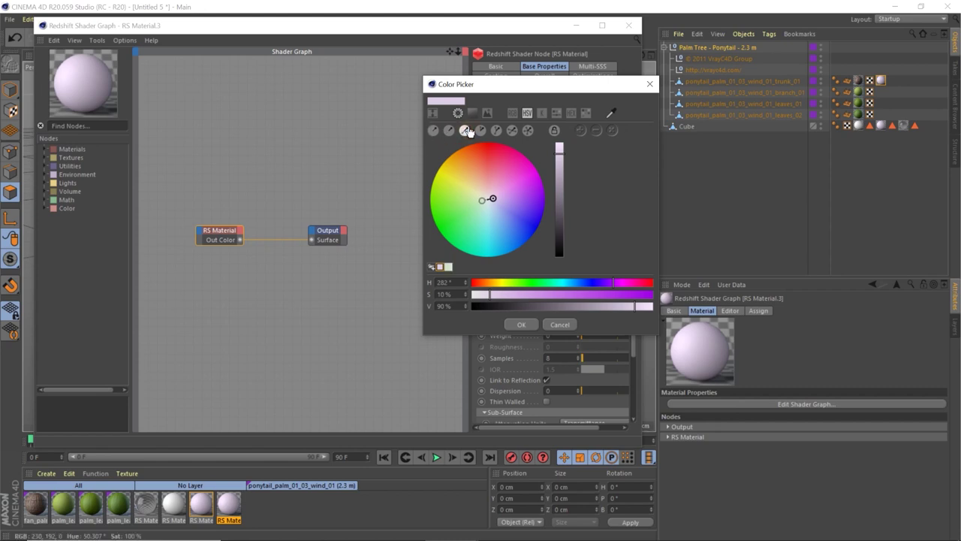
pyautogui.click(448, 268)
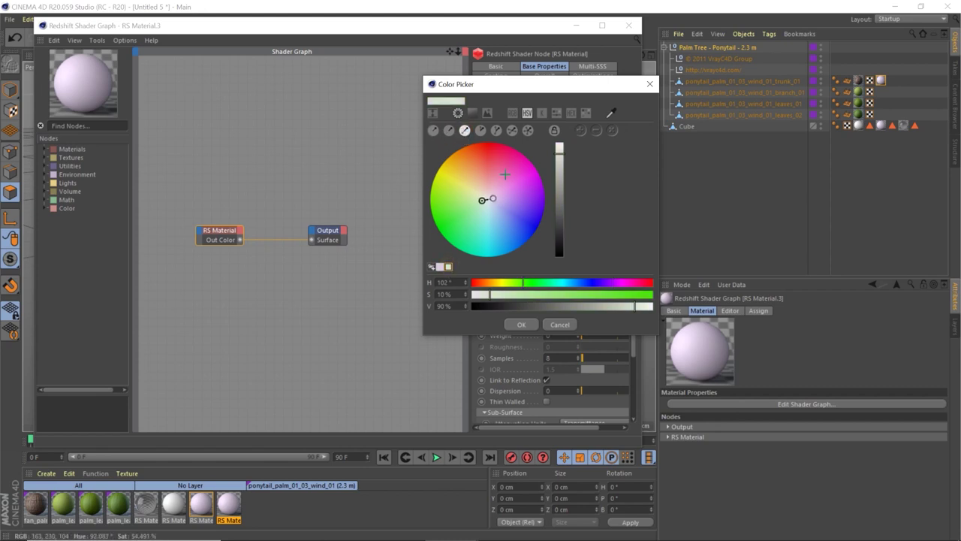
pyautogui.click(515, 325)
pyautogui.click(630, 28)
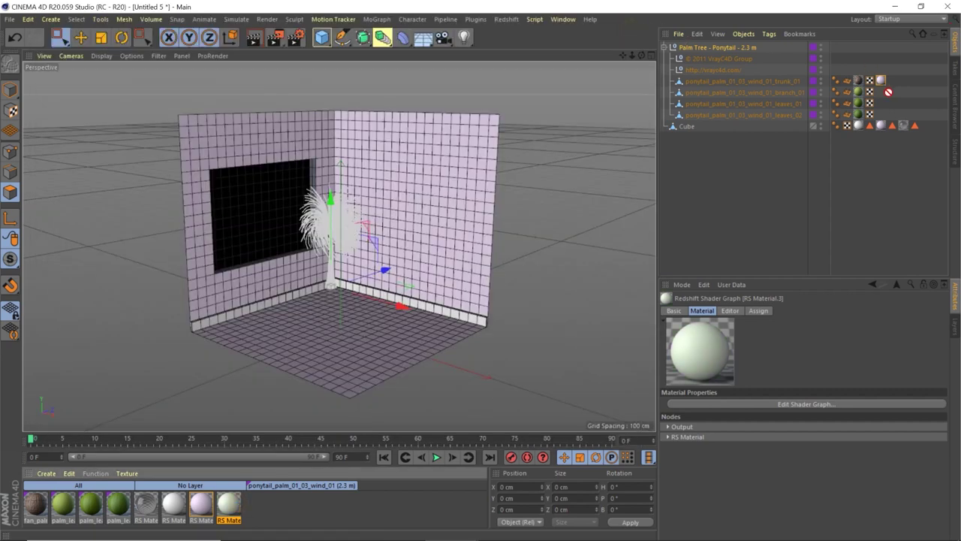
# Assign the pale green material to the palm's branch and first leaves objects, and copy the trunk's lilac material to the second leaves object.
pyautogui.moveTo(810, 105); pyautogui.dragTo(805, 104)
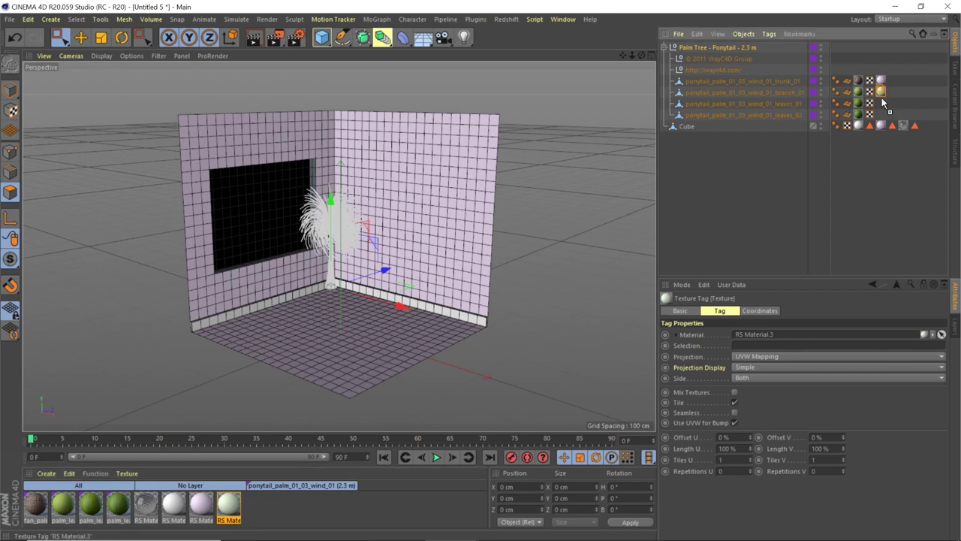
pyautogui.moveTo(882, 82); pyautogui.dragTo(882, 114)
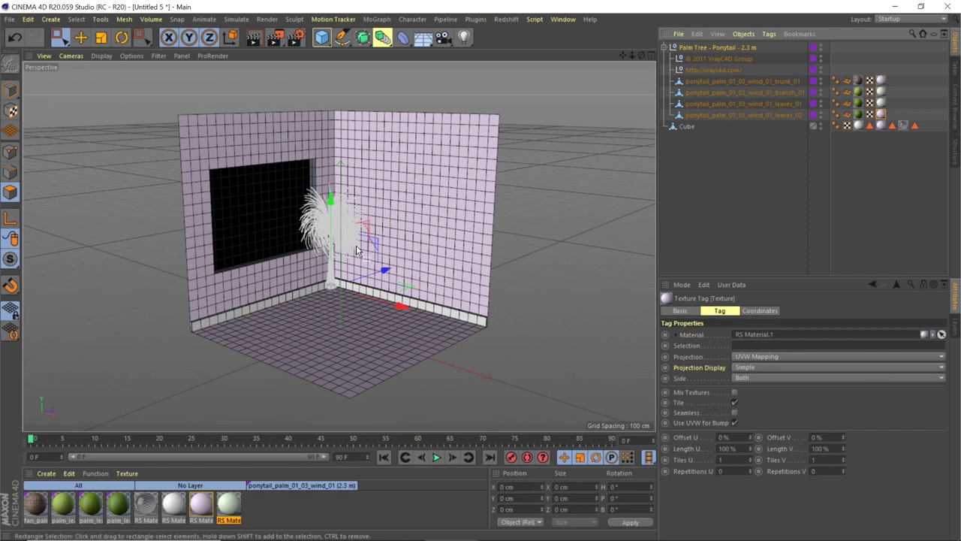
# Add a cylinder primitive and position it around the base of the palm trunk as a pot.
pyautogui.click(323, 38)
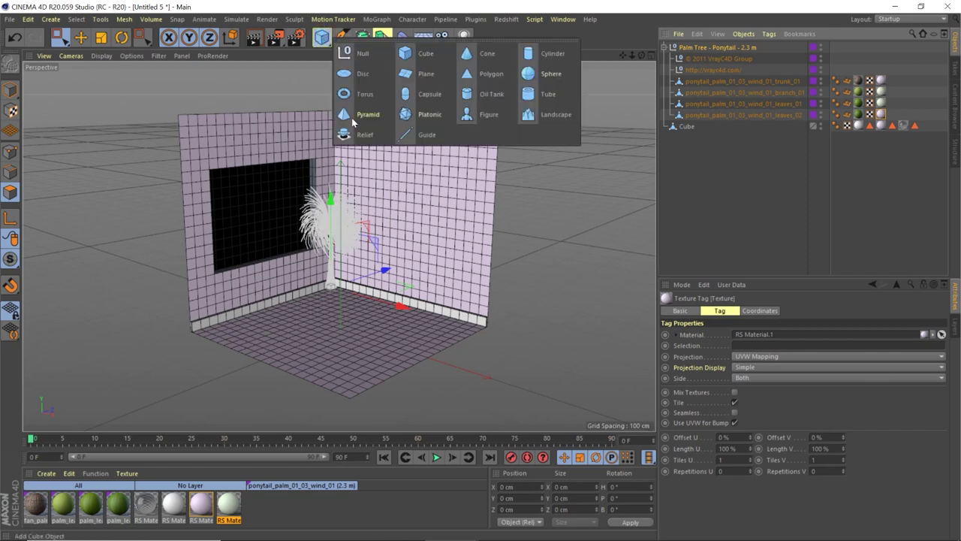
pyautogui.click(541, 54)
pyautogui.moveTo(405, 325); pyautogui.dragTo(334, 284)
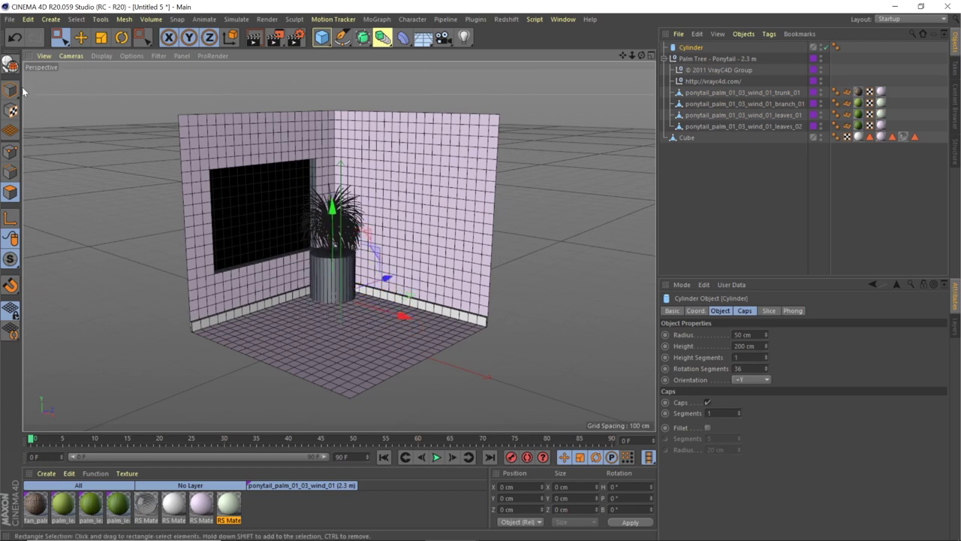
# Scale the cylinder to about 31 cm radius and 56 cm height and align it around the base of the palm trunk.
pyautogui.click(18, 90)
pyautogui.moveTo(328, 256); pyautogui.dragTo(325, 288)
pyautogui.middleClick(324, 287)
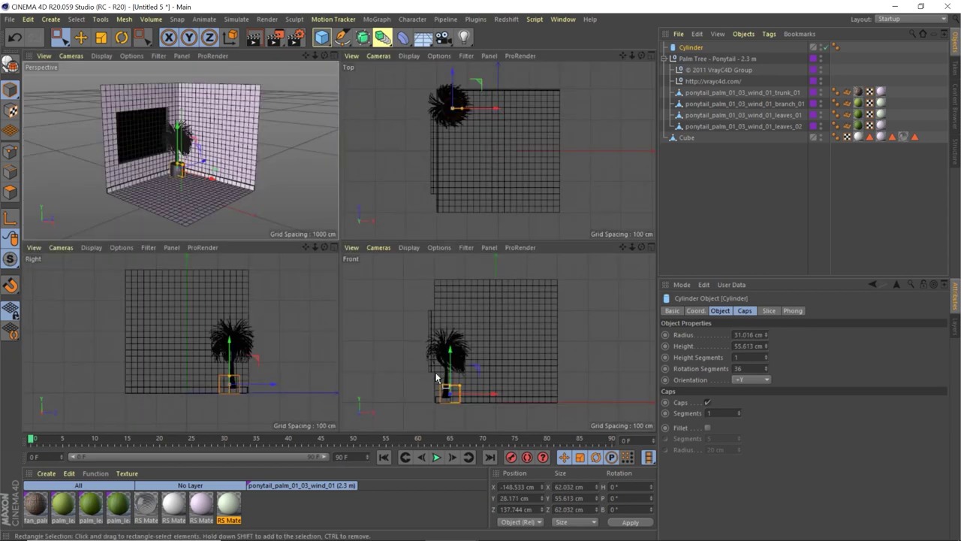
pyautogui.scroll(5, 436, 378)
pyautogui.moveTo(475, 359); pyautogui.dragTo(460, 366)
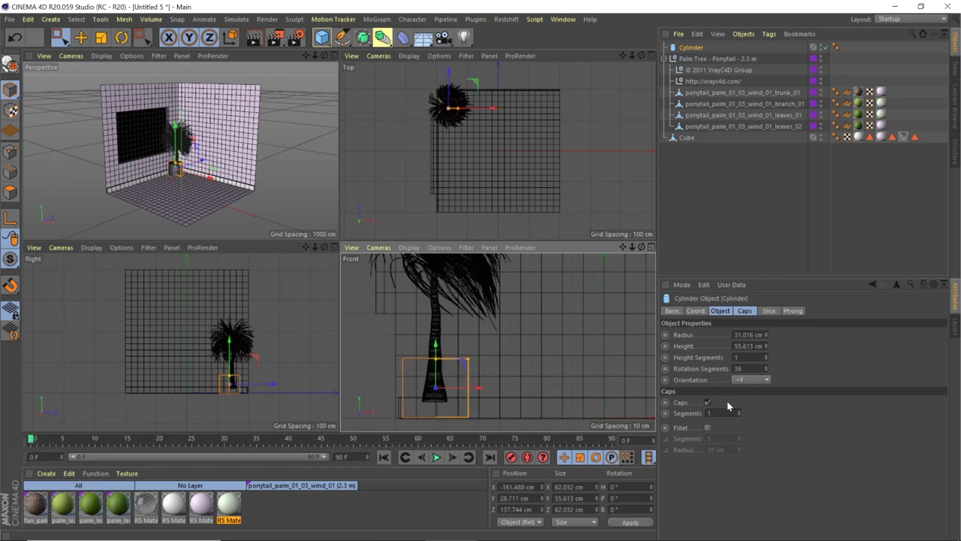
# Enable a fillet on the pot cylinder with 2 segments and a 2 cm radius.
pyautogui.click(707, 427)
pyautogui.moveTo(739, 438); pyautogui.dragTo(740, 443)
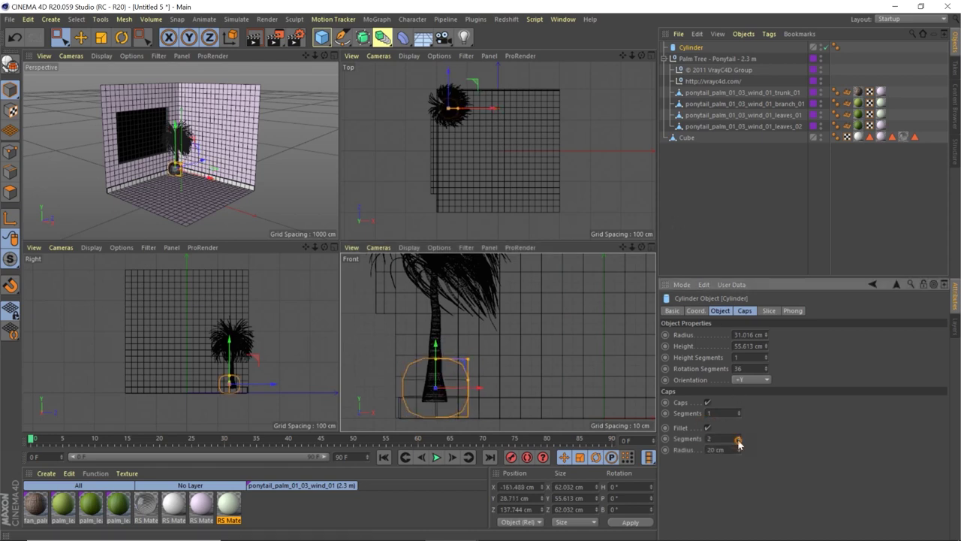
pyautogui.doubleClick(715, 449)
pyautogui.write('2')
pyautogui.press('Return')
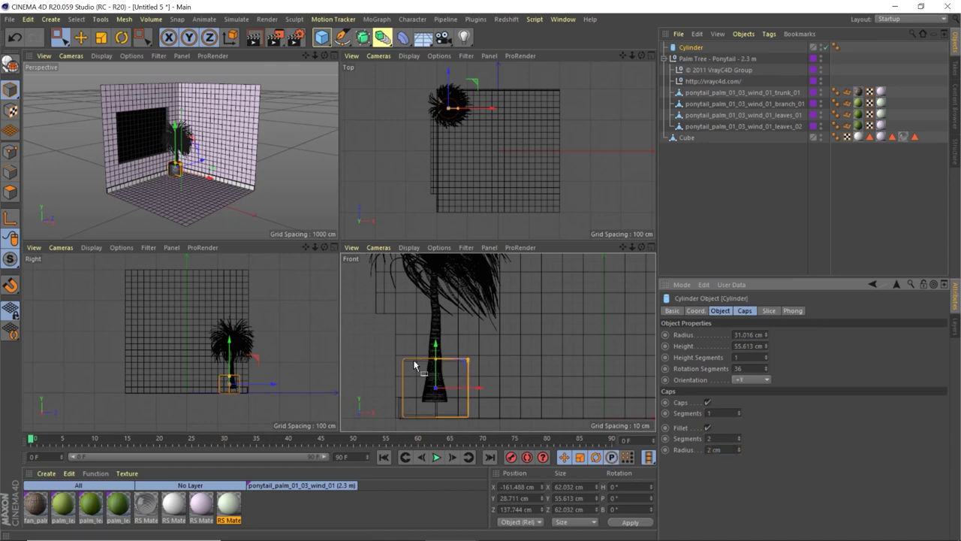
# Make the cylinder editable and inset and sink its top cap polygons to form the pot's rim.
pyautogui.scroll(5, 178, 172)
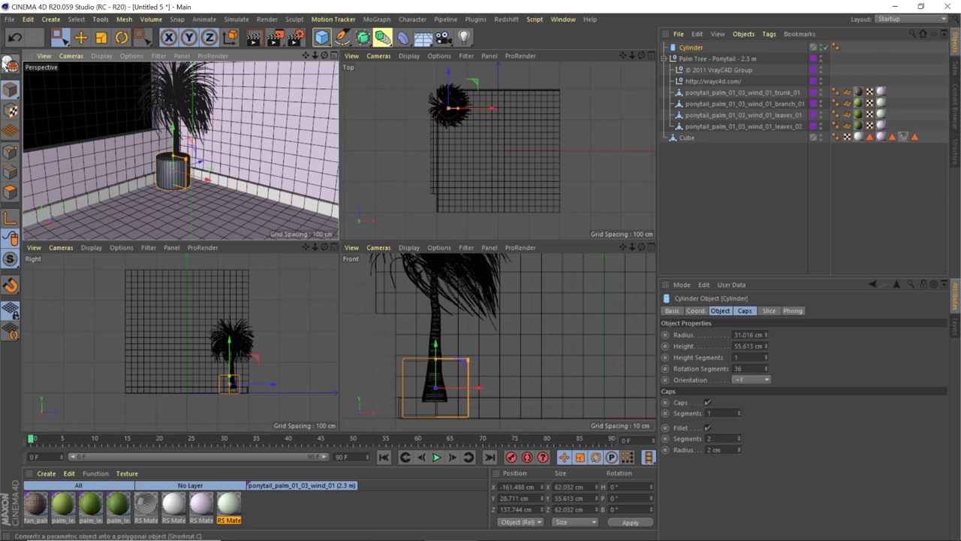
pyautogui.press('c')
pyautogui.middleClick(63, 109)
pyautogui.click(10, 192)
pyautogui.moveTo(60, 37); pyautogui.dragTo(84, 54)
pyautogui.click(323, 255)
pyautogui.moveTo(323, 201); pyautogui.dragTo(330, 219)
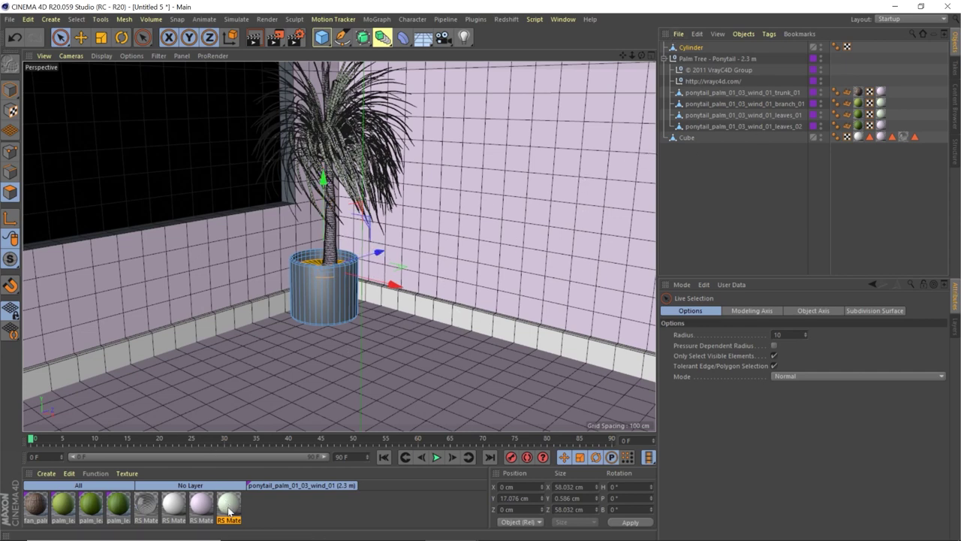
# Apply the white Redshift material to the whole pot and shift the pot slightly to centre it on the trunk.
pyautogui.moveTo(208, 513); pyautogui.dragTo(349, 287)
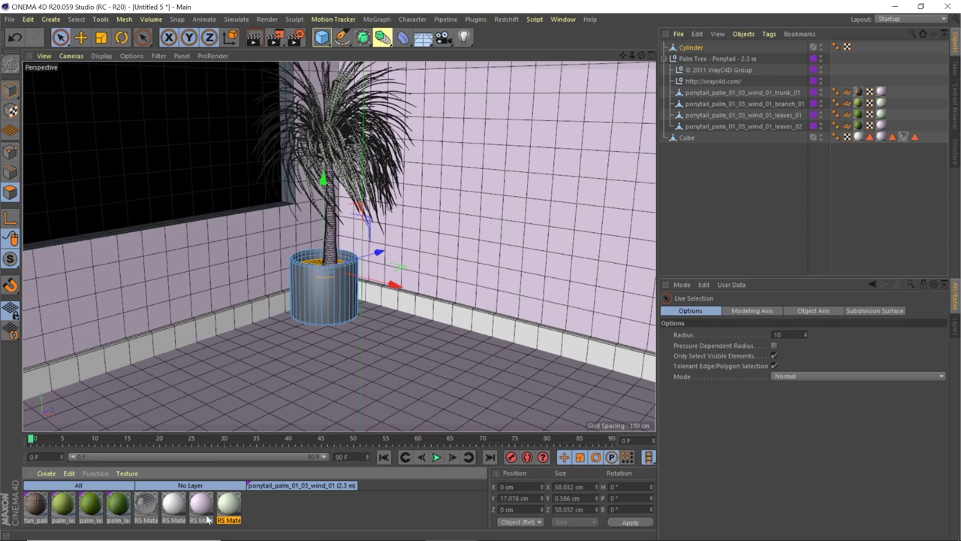
pyautogui.click(10, 90)
pyautogui.moveTo(200, 505); pyautogui.dragTo(314, 303)
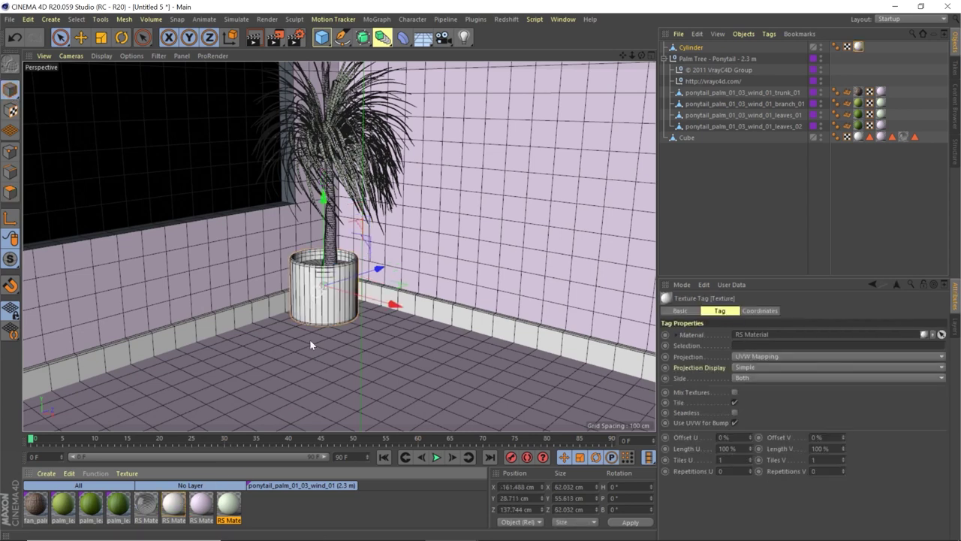
pyautogui.moveTo(399, 294); pyautogui.dragTo(399, 294)
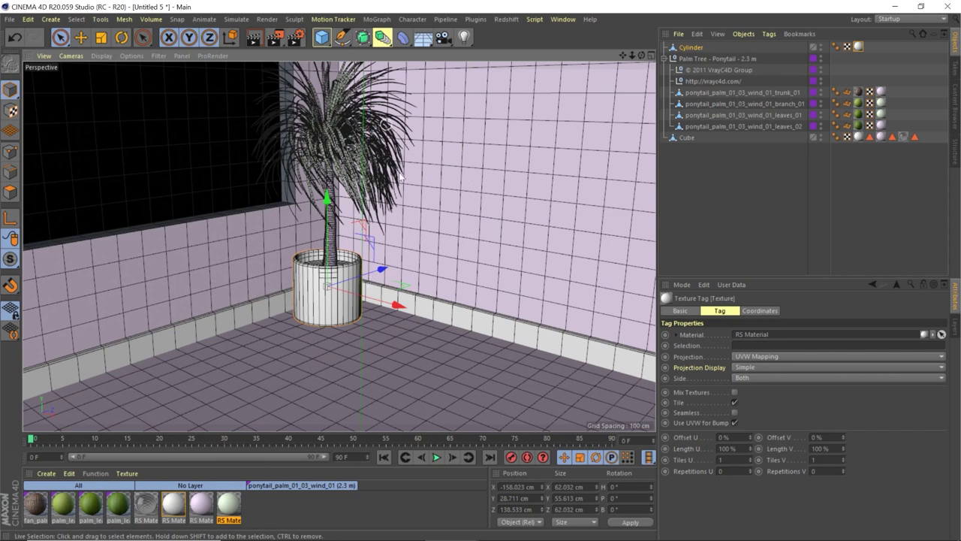
# Search the content library presets for "sofa".
pyautogui.scroll(-2, 496, 259)
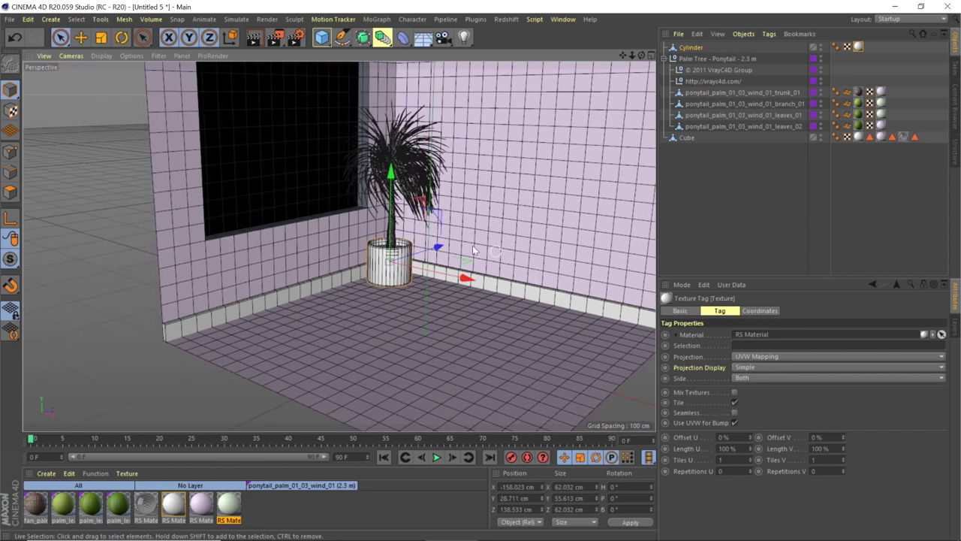
pyautogui.middleClick(473, 250)
pyautogui.middleClick(332, 198)
pyautogui.keyDown('alt'); pyautogui.moveTo(333, 198); pyautogui.dragTo(955, 100); pyautogui.keyUp('alt')
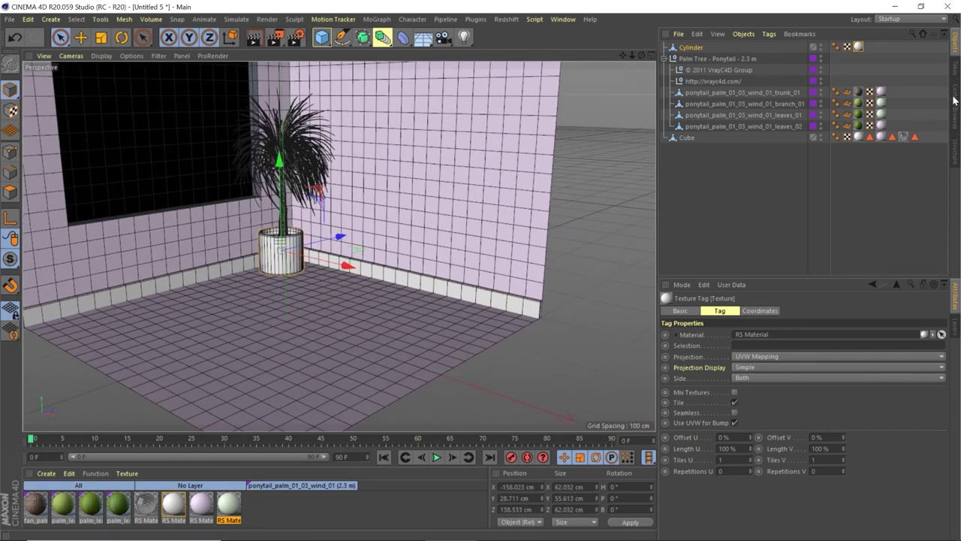
pyautogui.click(955, 100)
pyautogui.write('sofa')
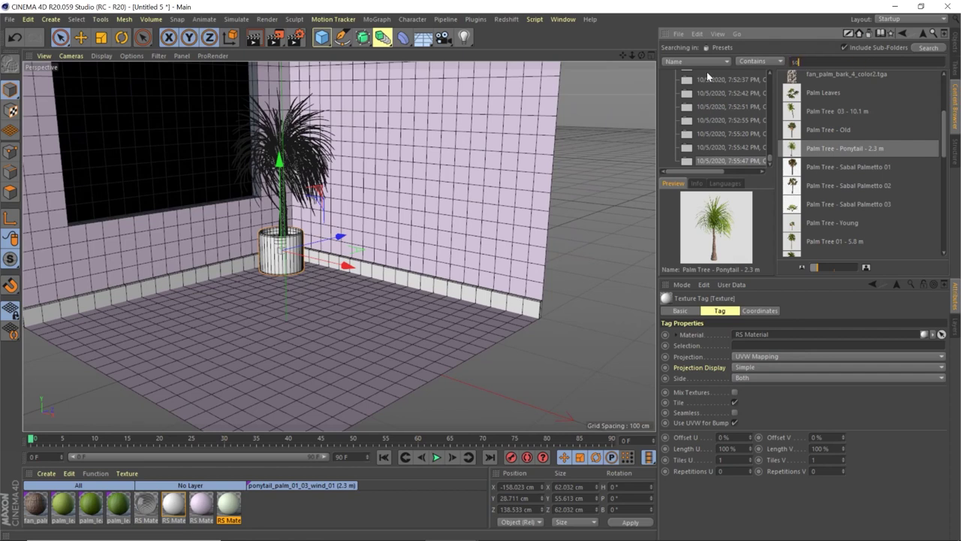
pyautogui.press('Return')
# Add Sofa Design 01 - 2 Seat against the wall beside the potted palm and scale it up.
pyautogui.moveTo(794, 124); pyautogui.dragTo(358, 280)
pyautogui.moveTo(295, 316); pyautogui.dragTo(420, 280)
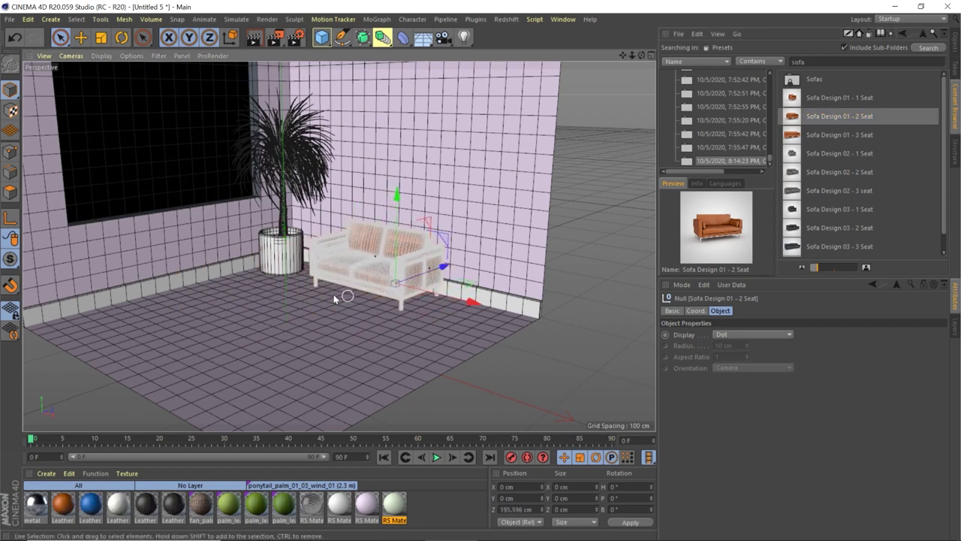
pyautogui.press('t')
pyautogui.moveTo(382, 278); pyautogui.dragTo(403, 276)
# Expand the sofa's hierarchy and assign the lilac material to its Leather Materials, Seams and Sofa objects.
pyautogui.click(956, 52)
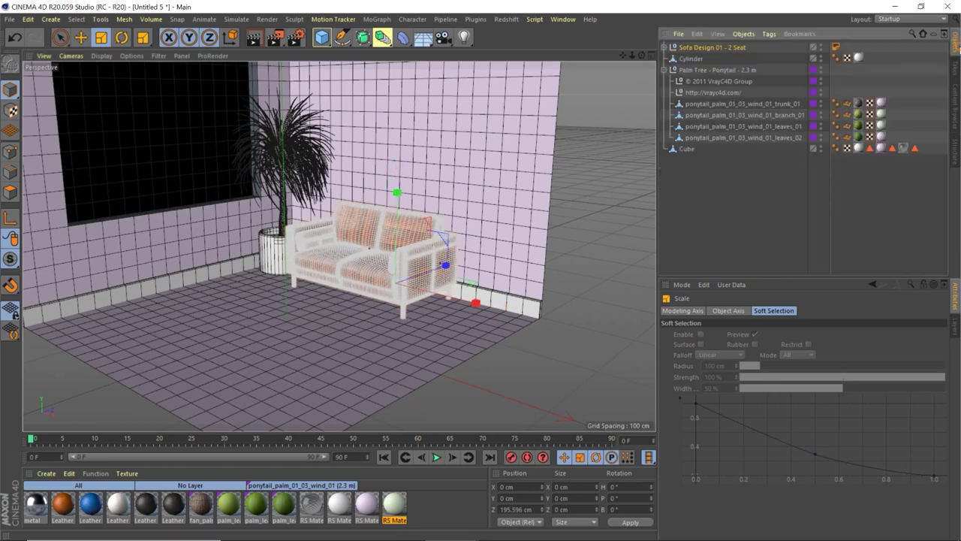
pyautogui.click(664, 48)
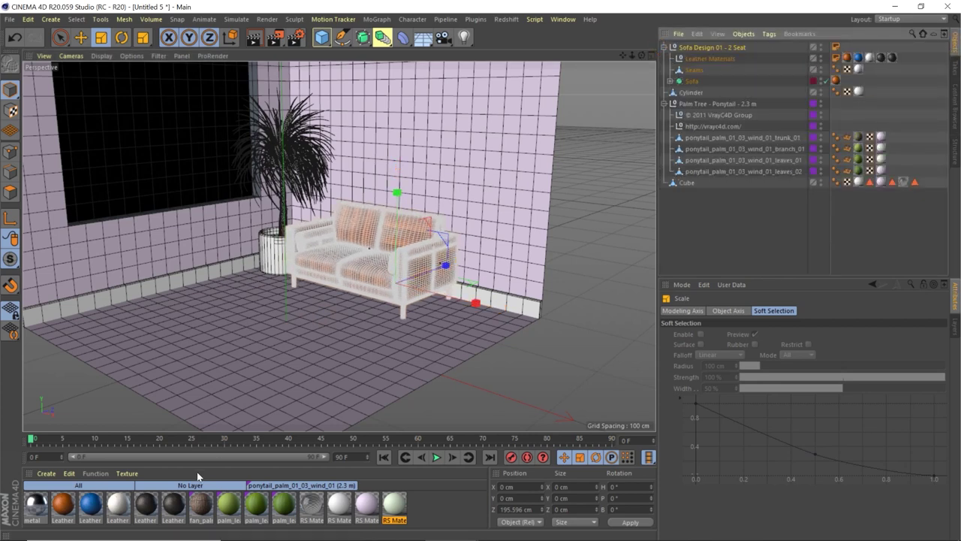
pyautogui.moveTo(370, 510); pyautogui.dragTo(892, 60)
pyautogui.moveTo(696, 57); pyautogui.dragTo(699, 58)
pyautogui.keyDown('ctrl'); pyautogui.moveTo(880, 70); pyautogui.dragTo(847, 80); pyautogui.keyUp('ctrl')
# Expand the Sofa object's Groups and assign the pale green material to the Legs object.
pyautogui.click(670, 81)
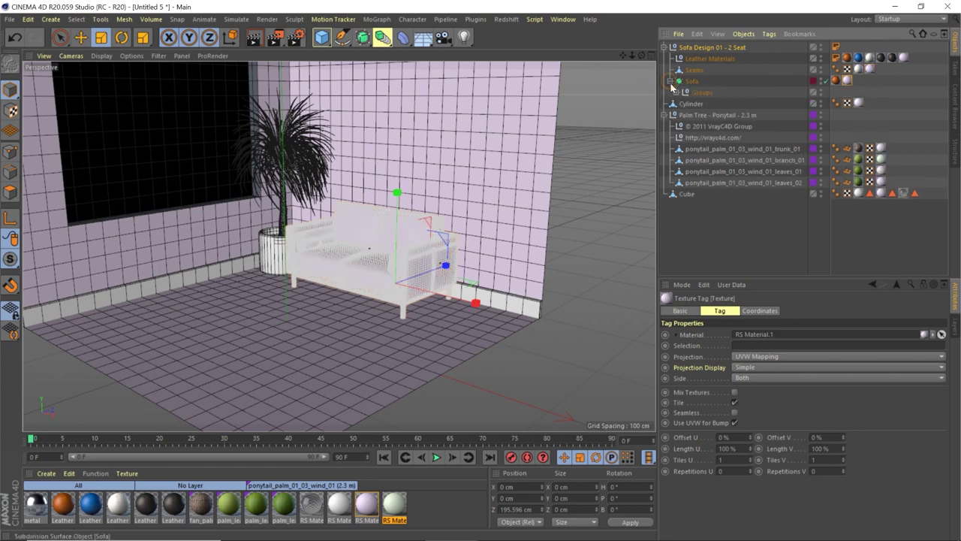
pyautogui.click(676, 92)
pyautogui.click(704, 103)
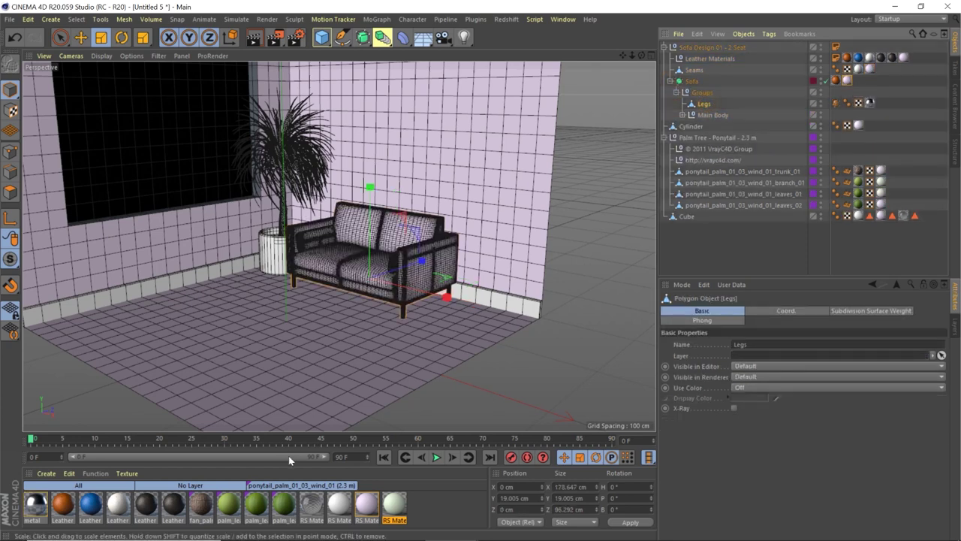
pyautogui.moveTo(394, 506); pyautogui.dragTo(710, 105)
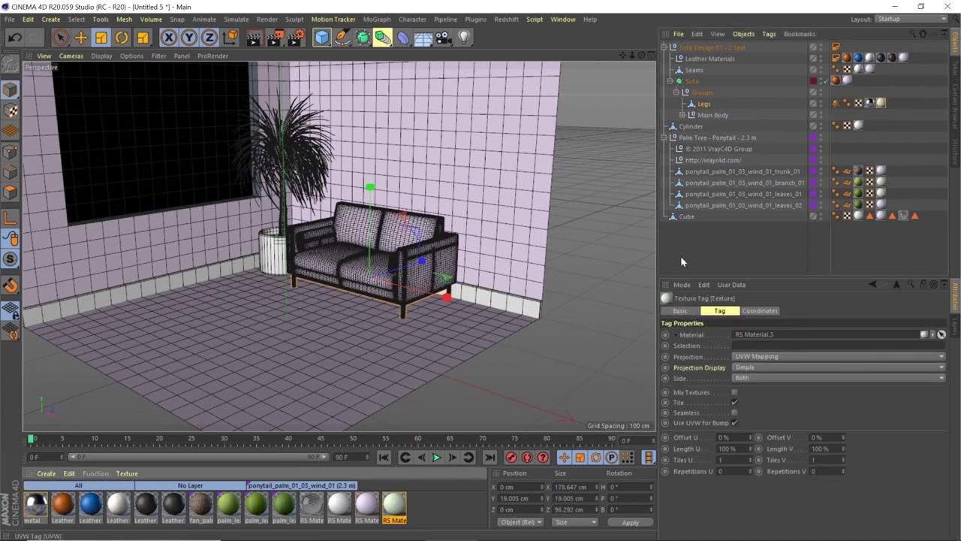
# Preview the furnished room in the Redshift RenderView and close the preview.
pyautogui.click(506, 19)
pyautogui.click(541, 85)
pyautogui.click(440, 129)
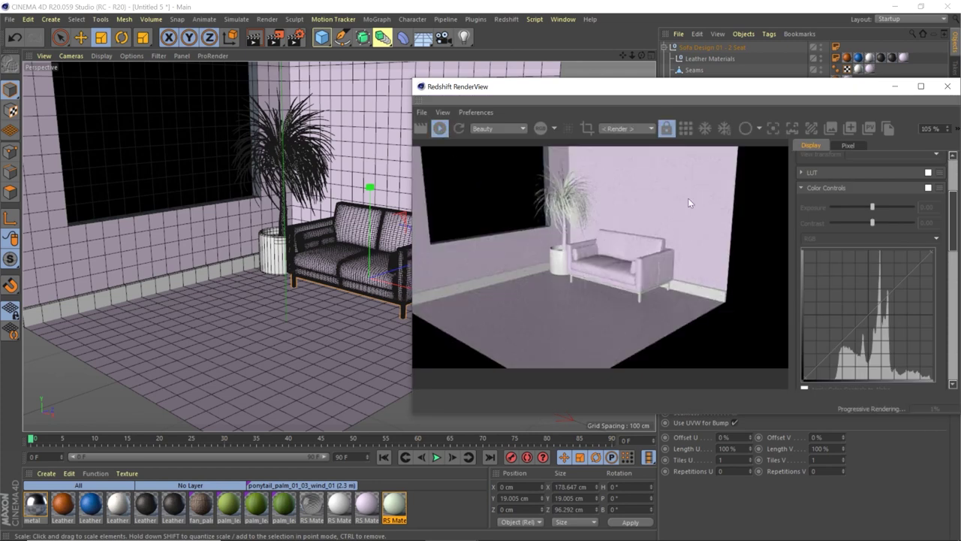
pyautogui.click(948, 87)
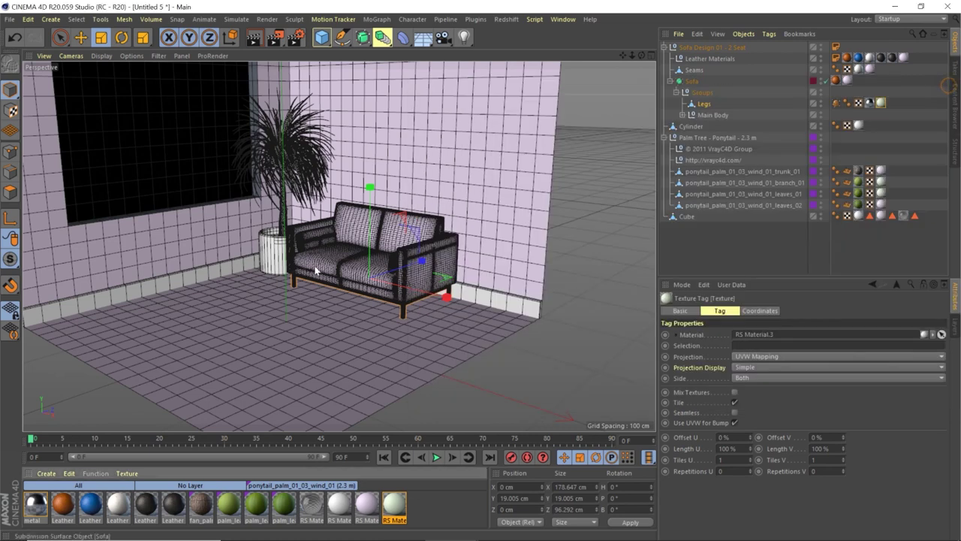
# Add a cube, flatten it to about 7.7 cm thick and raise it about 30 cm above the floor as a tabletop.
pyautogui.keyDown('alt'); pyautogui.moveTo(302, 275); pyautogui.dragTo(366, 269, button='middle'); pyautogui.keyUp('alt')
pyautogui.click(321, 37)
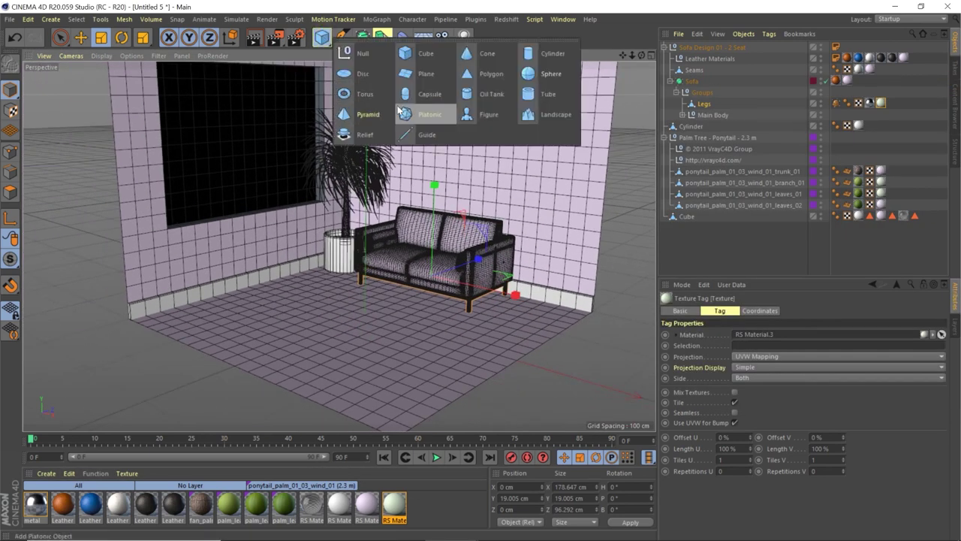
pyautogui.click(407, 54)
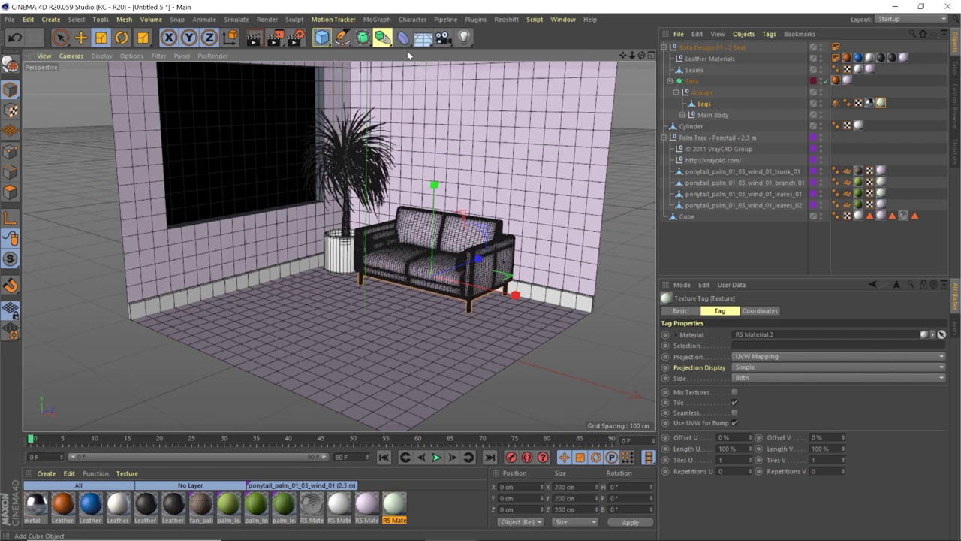
pyautogui.moveTo(363, 225); pyautogui.dragTo(364, 293)
pyautogui.press('e')
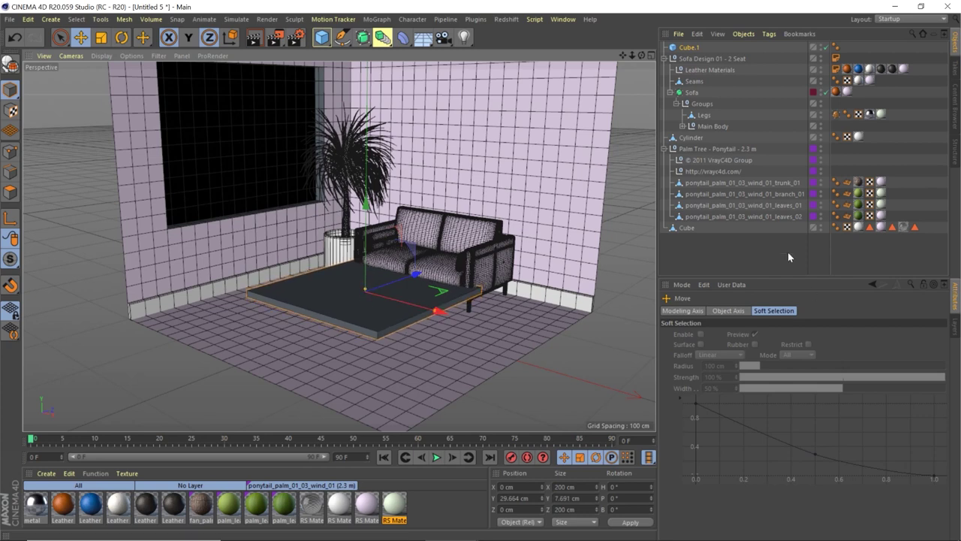
# Set the tabletop's thickness to 8 cm and its position to Y 30 cm and Z -25 cm.
pyautogui.doubleClick(712, 344)
pyautogui.write('8')
pyautogui.press('Return')
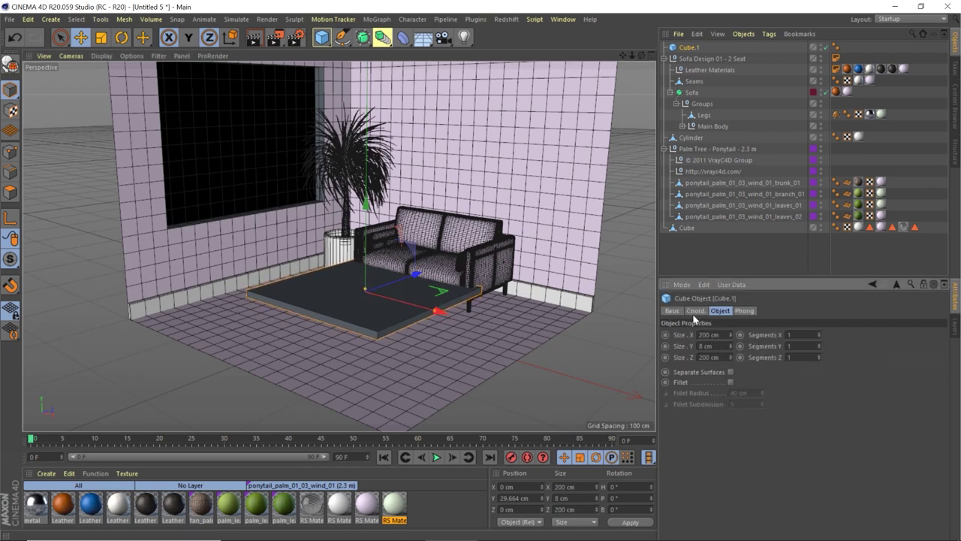
pyautogui.click(697, 311)
pyautogui.doubleClick(693, 345)
pyautogui.press('BackSpace')
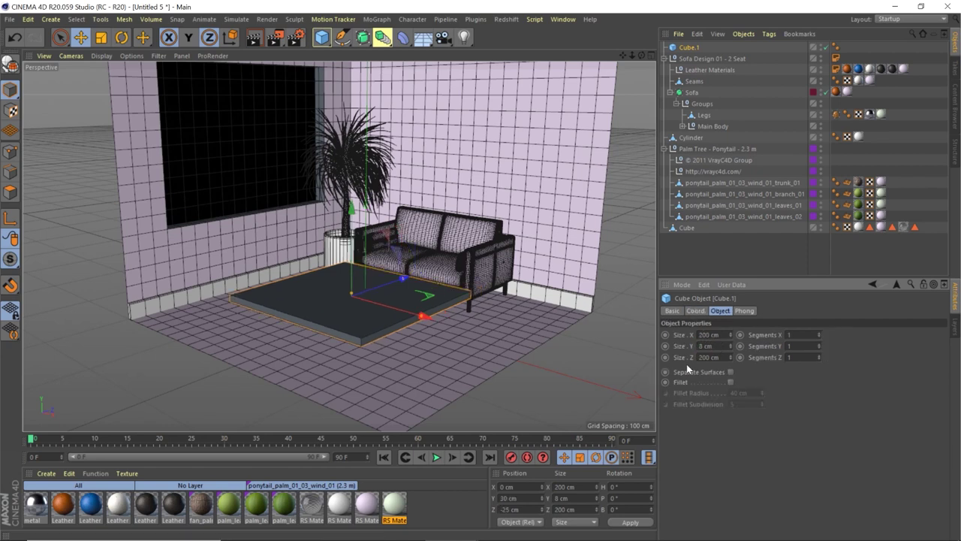
# Set the tabletop cube's Z size to 100 cm and show its coordinates.
pyautogui.doubleClick(707, 357)
pyautogui.write('100')
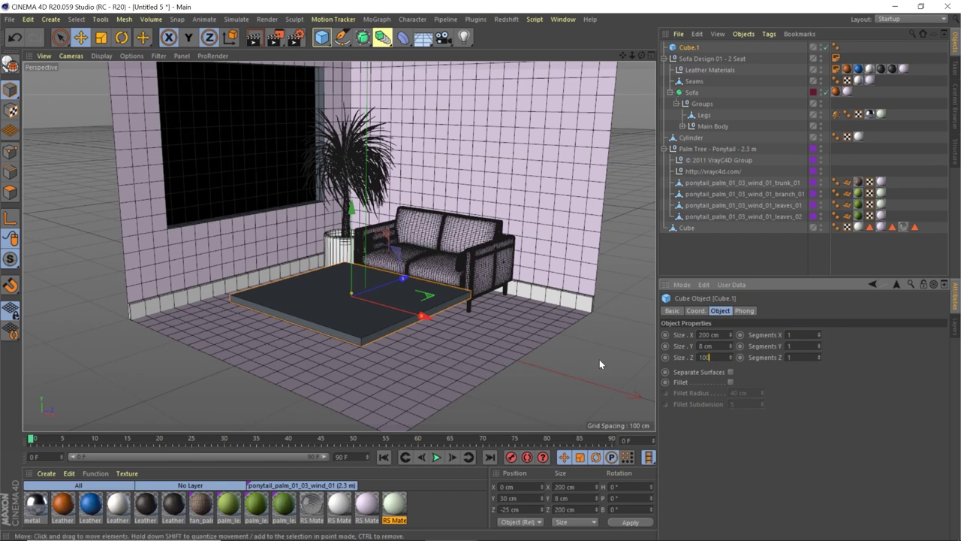
pyautogui.press('Return')
pyautogui.click(696, 311)
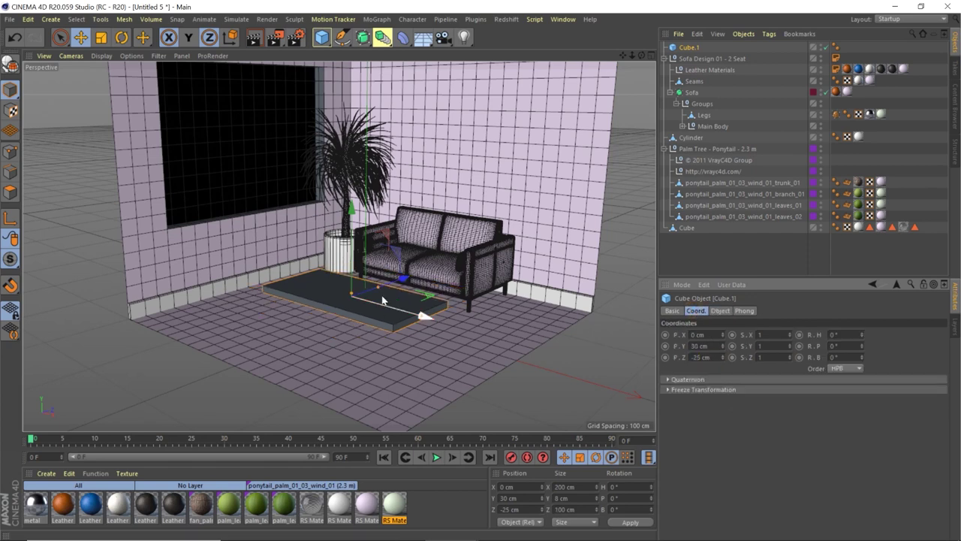
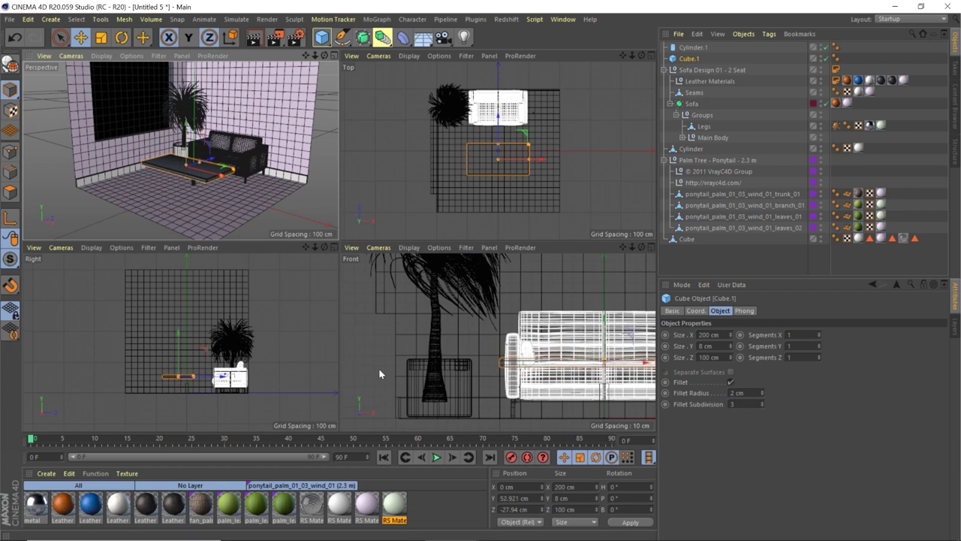
# Extend the leg cylinder to about 52 cm high so that it reaches from the floor to the tabletop.
pyautogui.click(186, 383)
pyautogui.scroll(5, 203, 391)
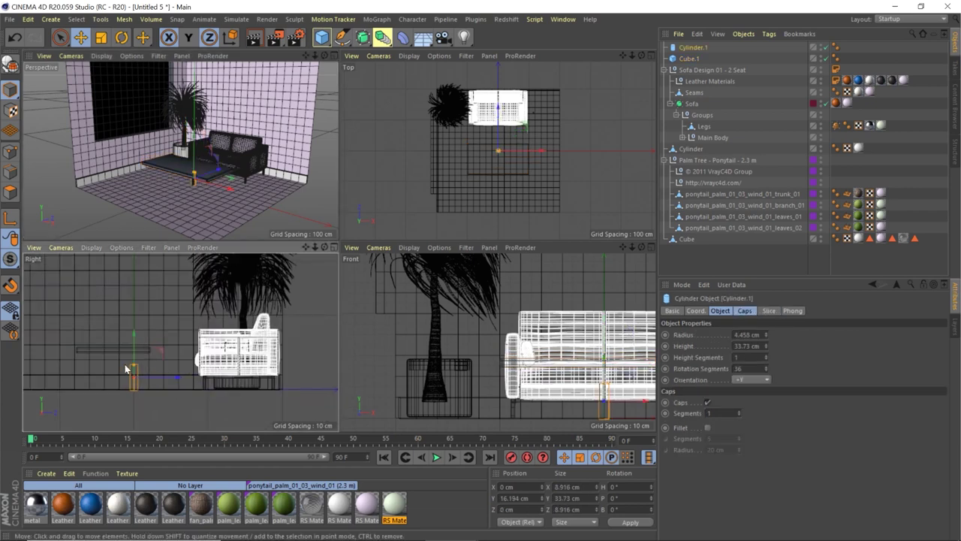
pyautogui.moveTo(132, 363); pyautogui.dragTo(131, 340)
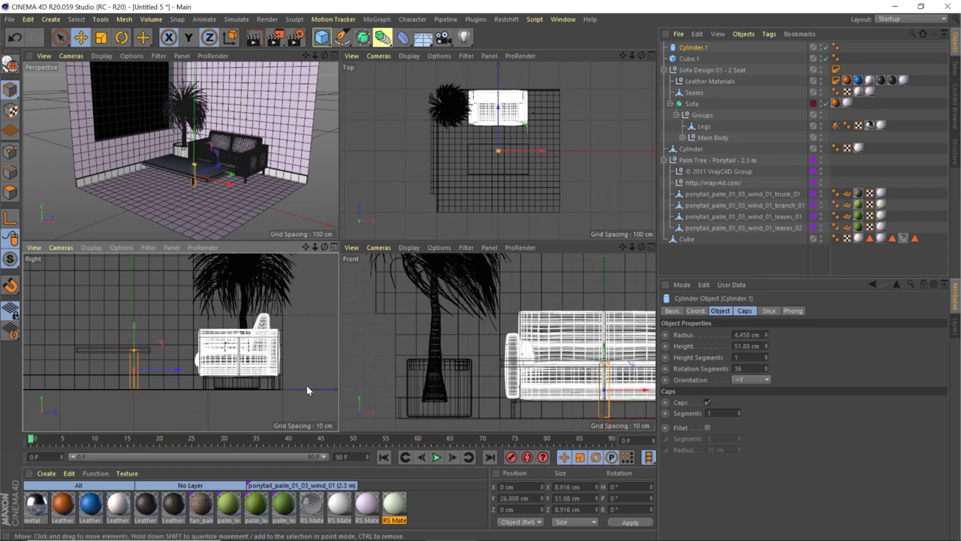
# Position the leg near a tabletop corner, copy it to the other end, and duplicate the pair along the opposite long edge.
pyautogui.scroll(2, 507, 161)
pyautogui.moveTo(515, 143); pyautogui.dragTo(486, 153)
pyautogui.keyDown('ctrl'); pyautogui.click(698, 66); pyautogui.keyUp('ctrl')
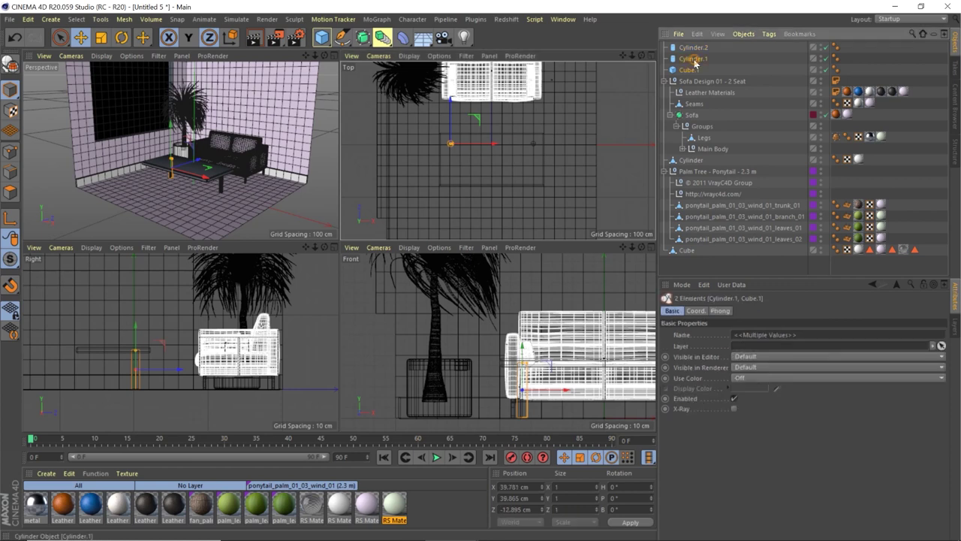
pyautogui.click(695, 47)
pyautogui.keyDown('ctrl'); pyautogui.click(695, 59); pyautogui.keyUp('ctrl')
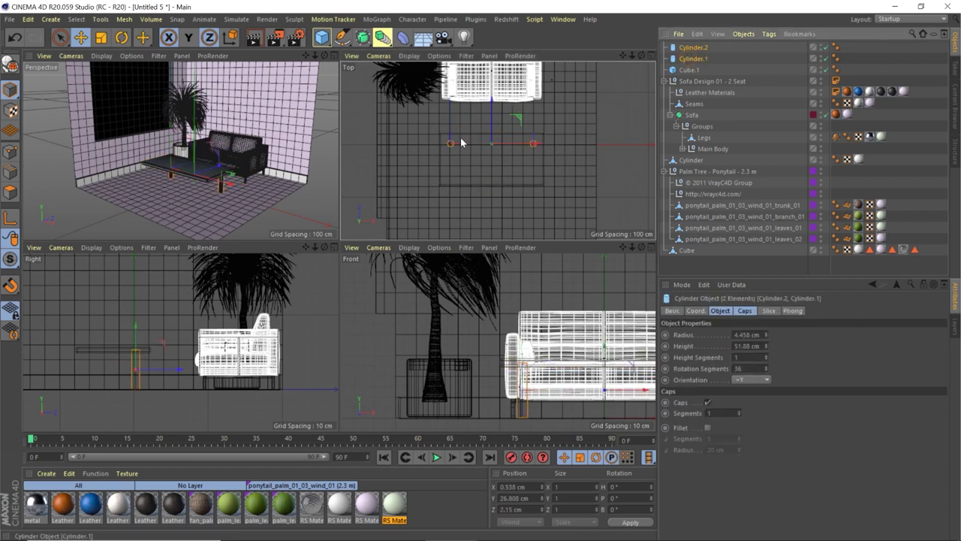
pyautogui.moveTo(492, 134); pyautogui.dragTo(491, 155)
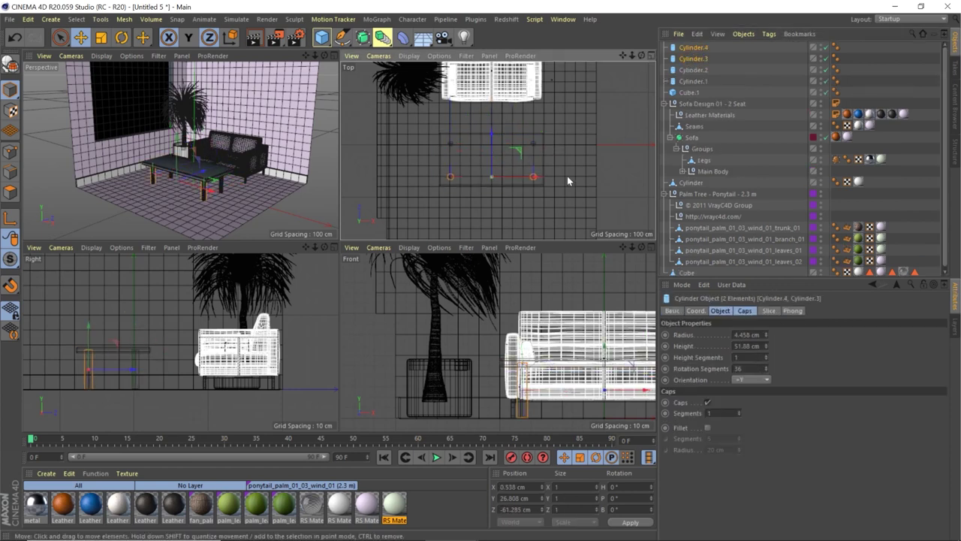
# Group the tabletop cube with its four leg cylinders and name the group "coffe table".
pyautogui.click(690, 93)
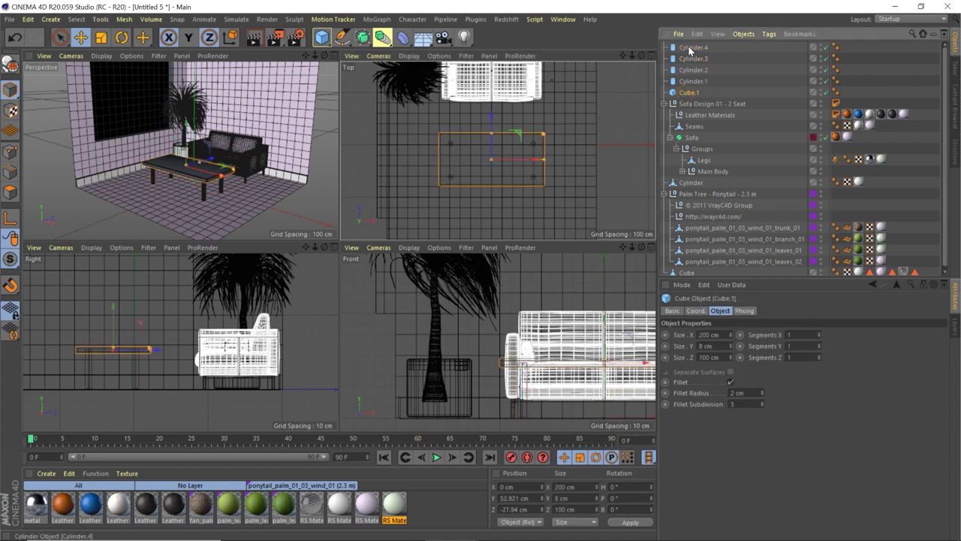
pyautogui.keyDown('shift'); pyautogui.click(690, 50); pyautogui.keyUp('shift')
pyautogui.rightClick(689, 49)
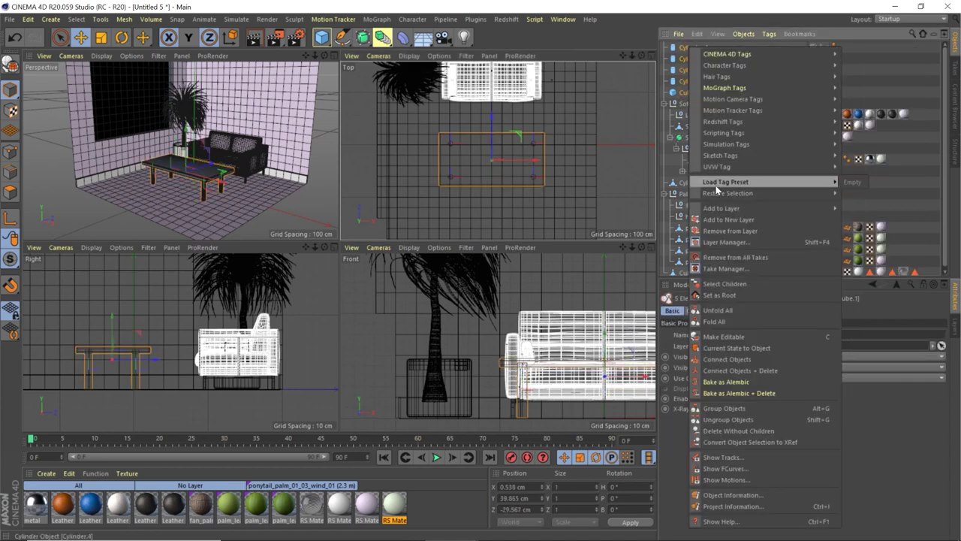
pyautogui.click(725, 408)
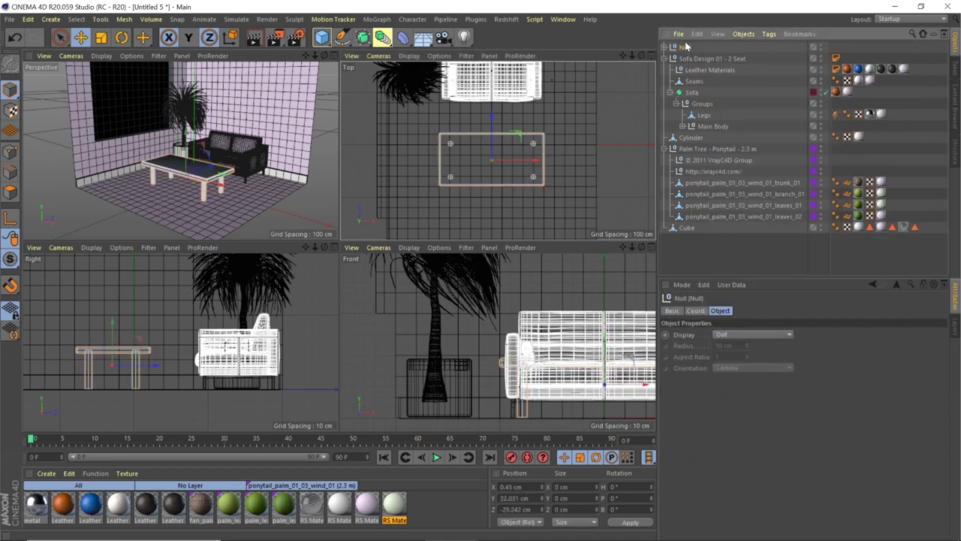
pyautogui.doubleClick(686, 46)
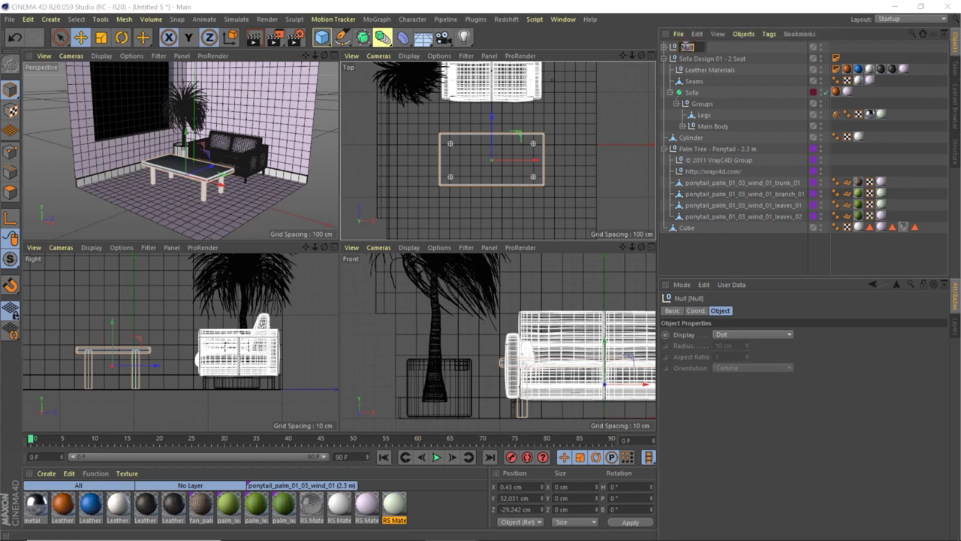
pyautogui.write('coffe table')
pyautogui.press('Return')
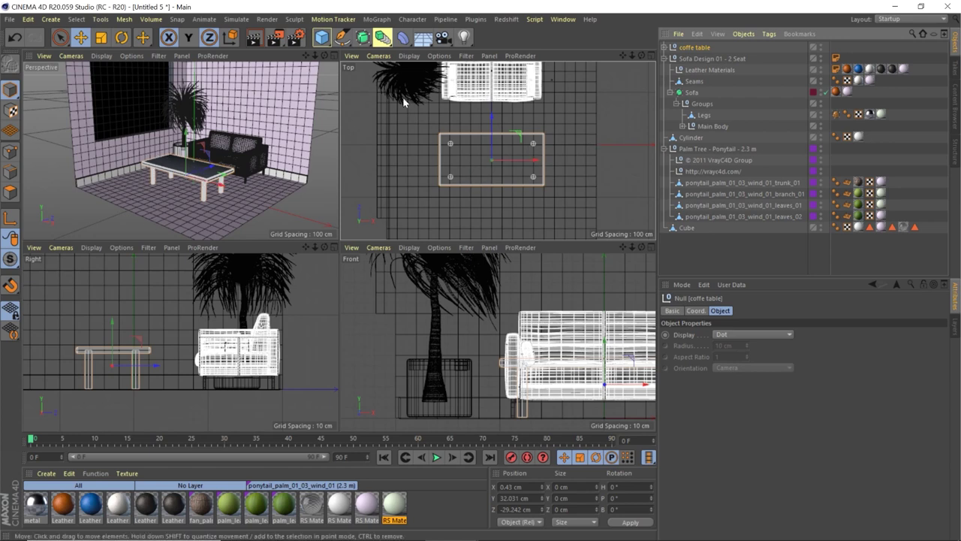
# Lower the coffee table to about Y 18 cm and refit its four legs under the tabletop at a height of 40 cm.
pyautogui.moveTo(184, 138); pyautogui.dragTo(184, 148)
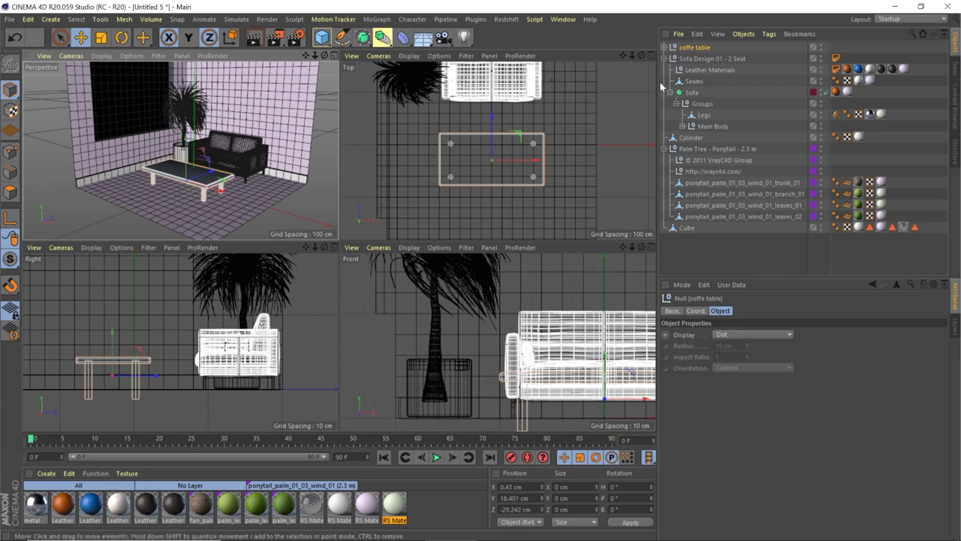
pyautogui.click(664, 48)
pyautogui.click(699, 58)
pyautogui.keyDown('shift'); pyautogui.click(698, 93); pyautogui.keyUp('shift')
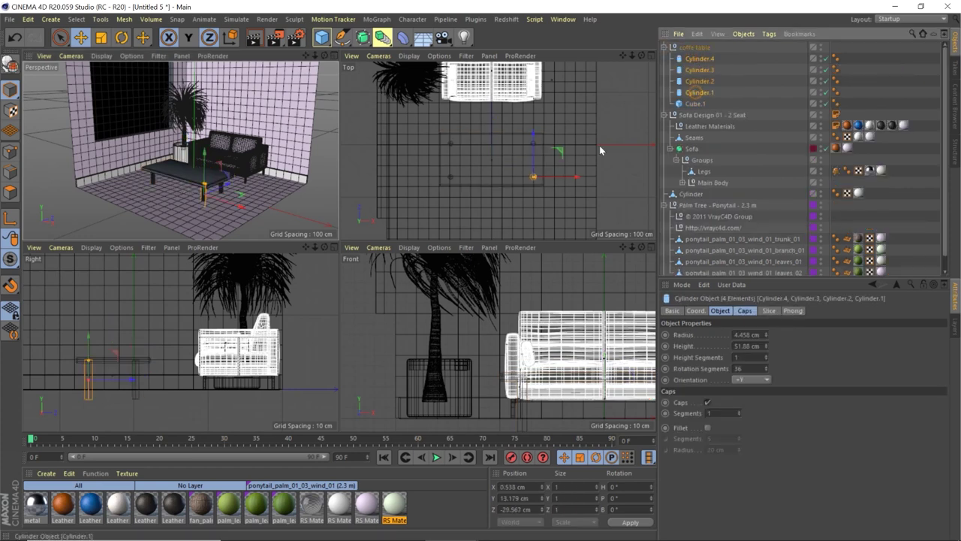
pyautogui.click(756, 346)
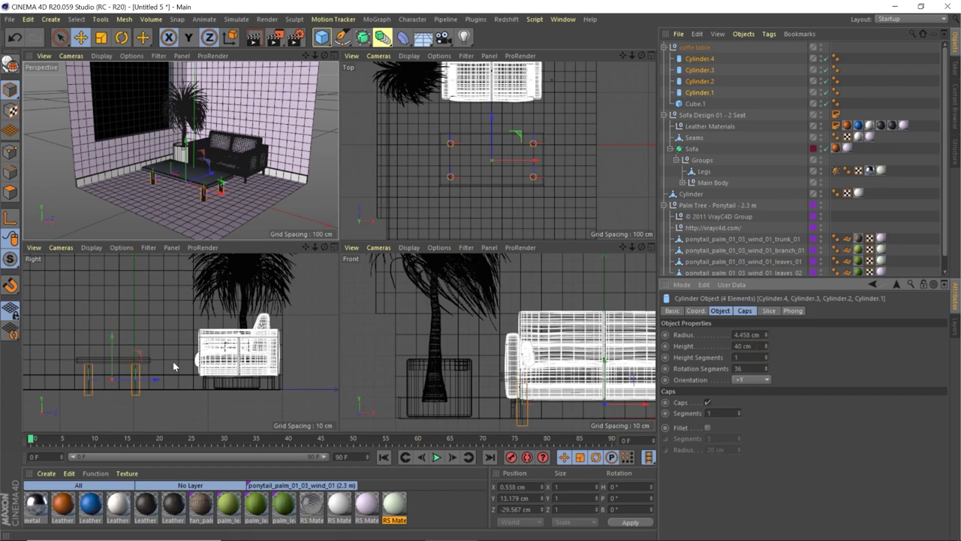
pyautogui.moveTo(110, 367); pyautogui.dragTo(111, 361)
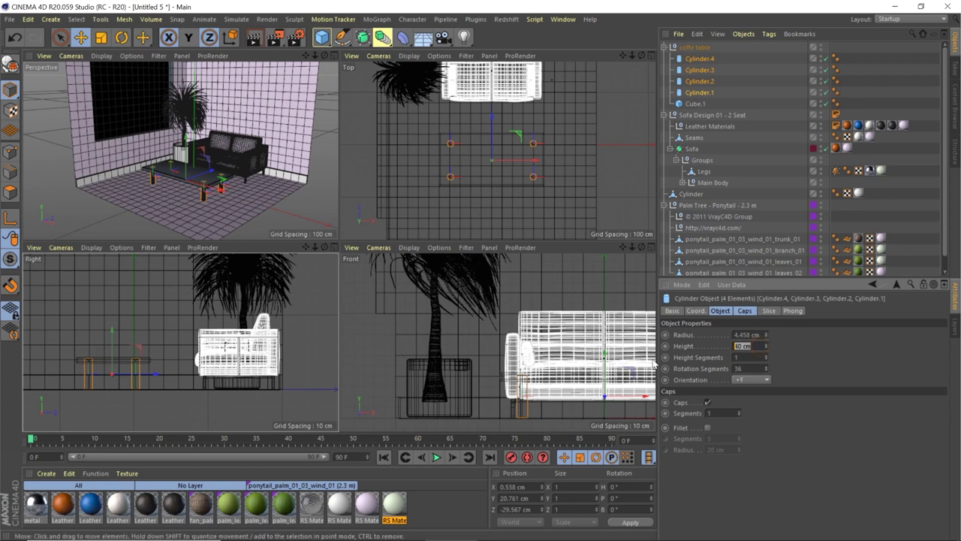
pyautogui.moveTo(111, 354); pyautogui.dragTo(111, 359)
pyautogui.scroll(-5, 200, 188)
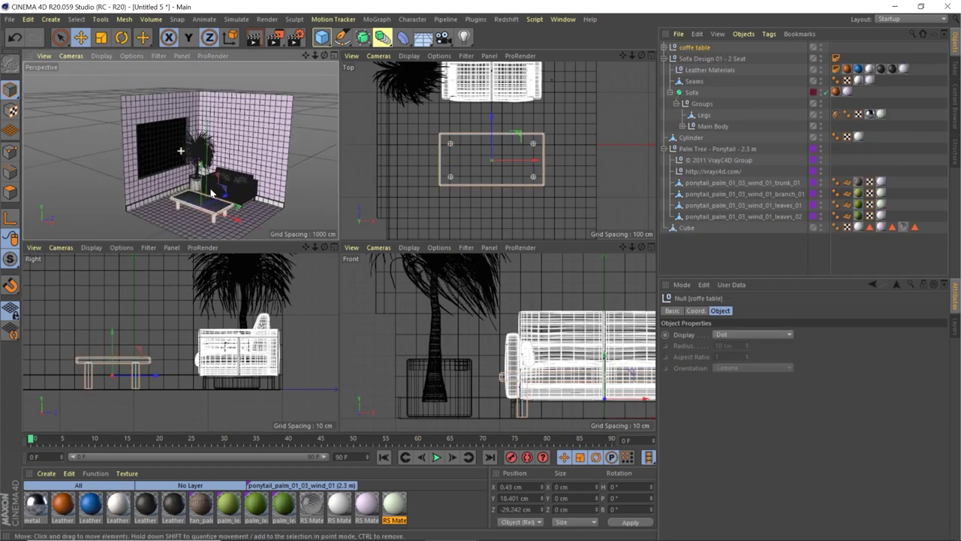
# Add a cube, raise it to about Y 112 cm and shrink it into a bar about 19 cm wide and 11 cm high.
pyautogui.click(321, 37)
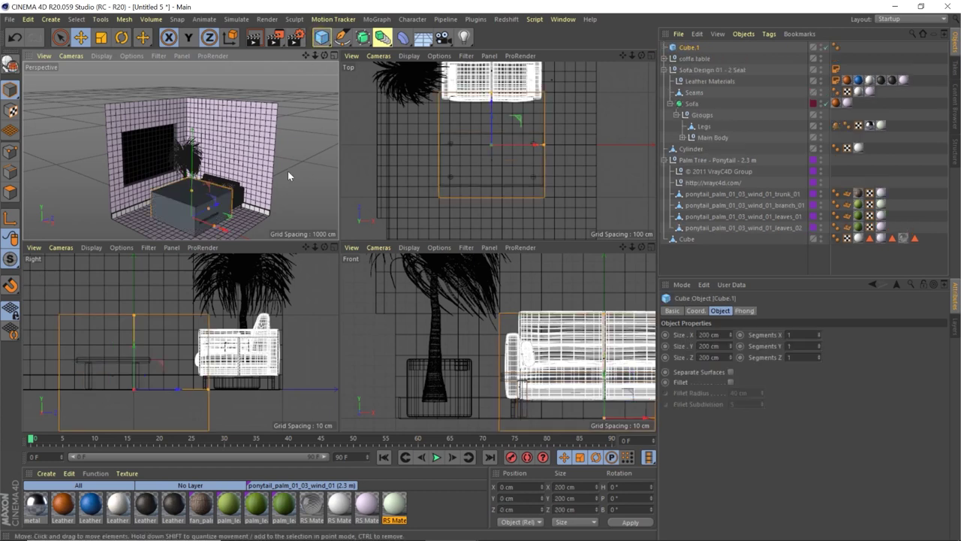
pyautogui.hotkey('ctrl', 'z')
pyautogui.hotkey('ctrl', 'y')
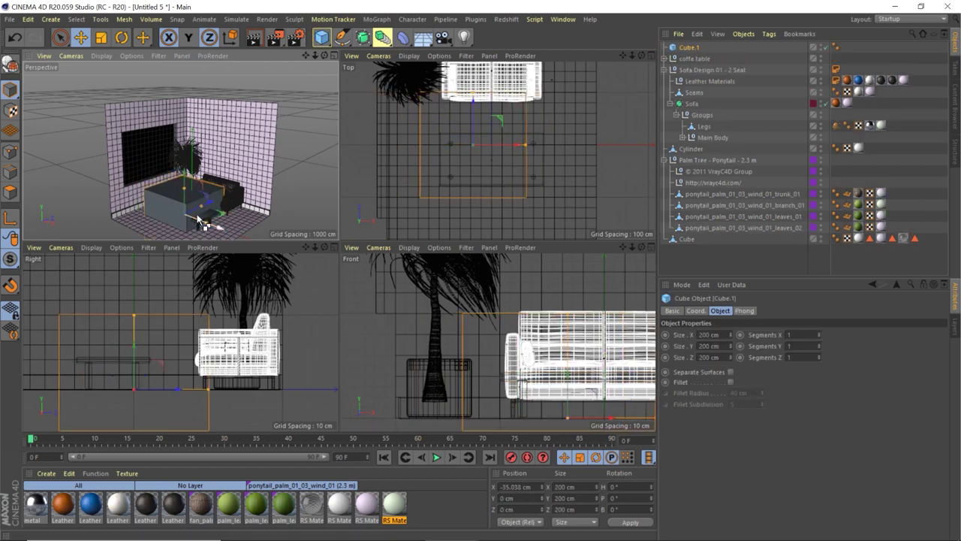
pyautogui.moveTo(192, 188); pyautogui.dragTo(192, 143)
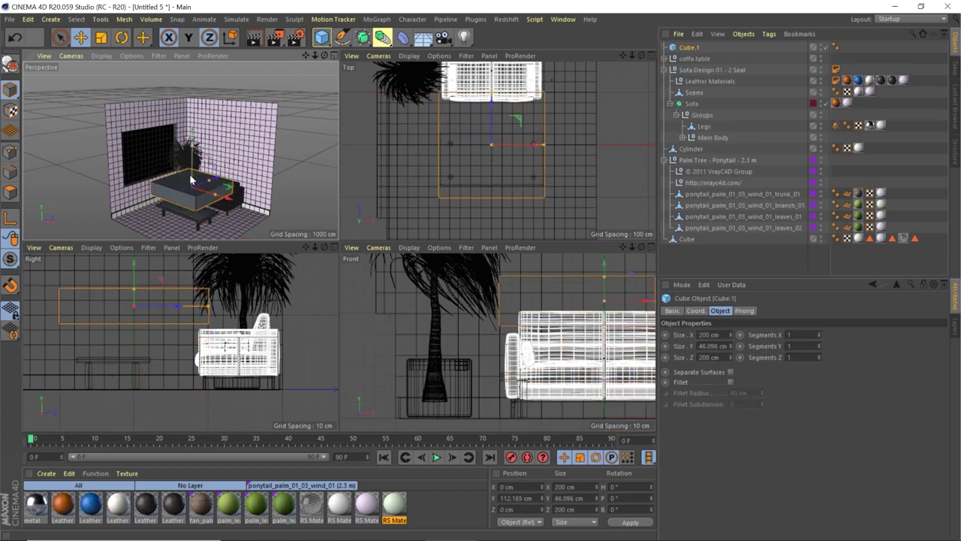
pyautogui.moveTo(191, 192)
pyautogui.mouseDown()
pyautogui.moveTo(210, 186)
pyautogui.moveTo(193, 194)
pyautogui.mouseUp()
pyautogui.middleClick(194, 194)
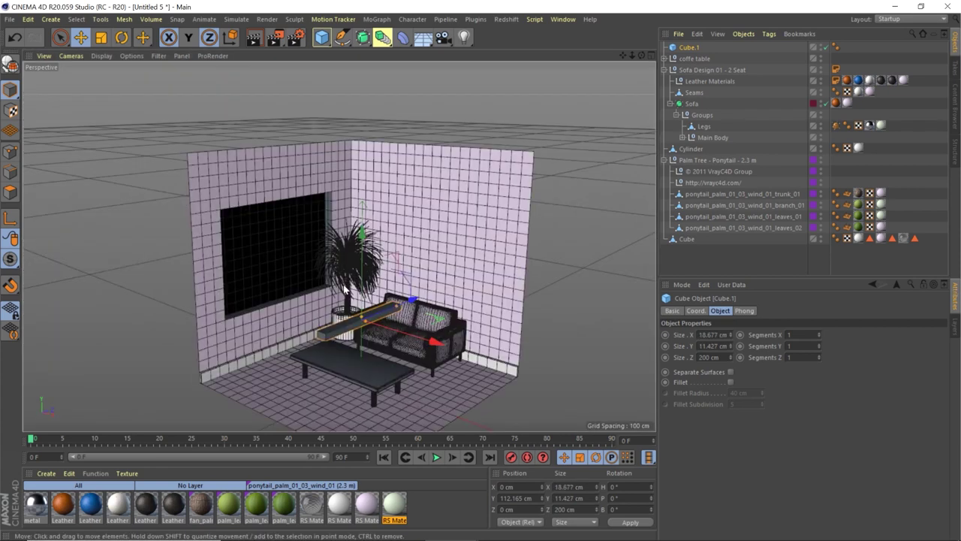
pyautogui.scroll(4, 308, 267)
pyautogui.moveTo(357, 315); pyautogui.dragTo(356, 308)
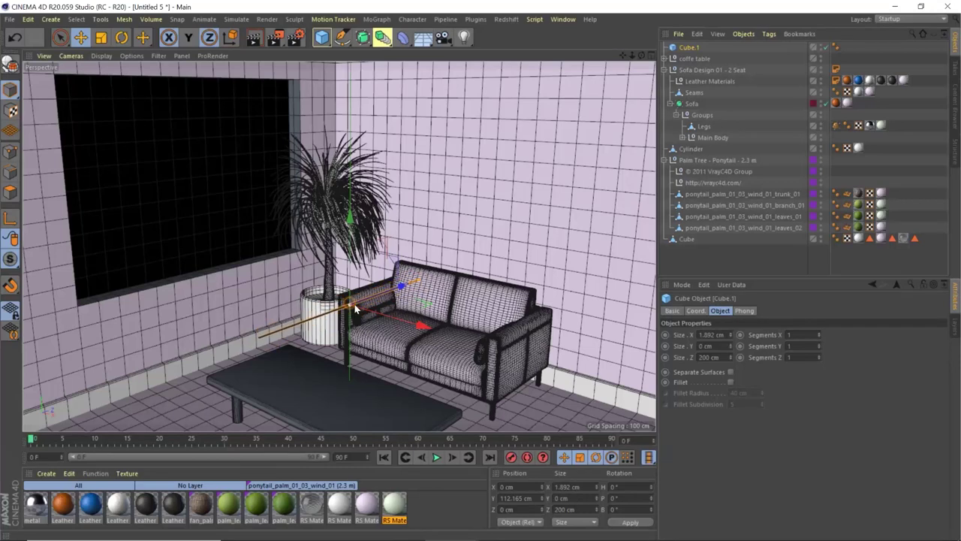
pyautogui.hotkey('ctrl', 'z')
pyautogui.hotkey('ctrl', 'z')
# Thin the bar into a blind slat with an X size of 8 cm and a Y size of 2 cm.
pyautogui.moveTo(357, 311); pyautogui.dragTo(348, 305)
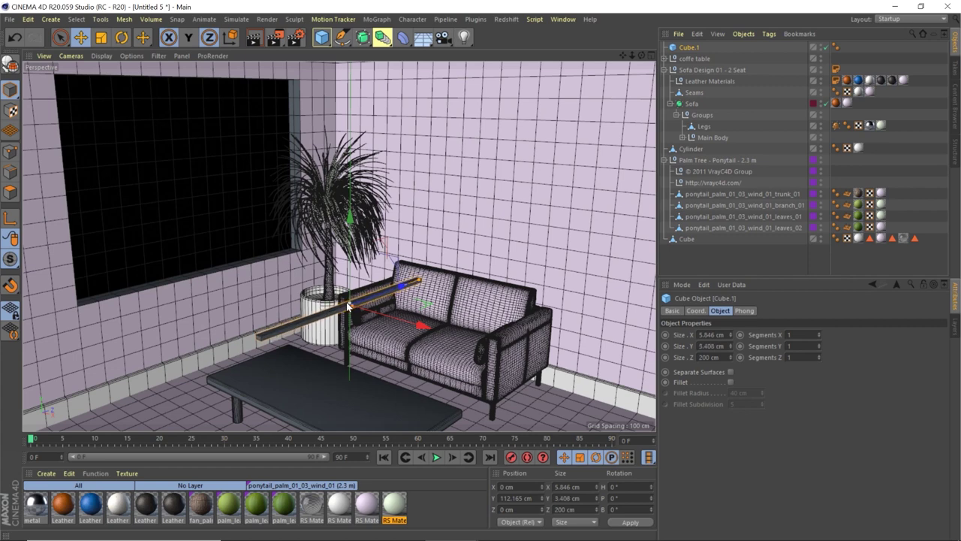
pyautogui.click(706, 335)
pyautogui.write('8')
pyautogui.press('Return')
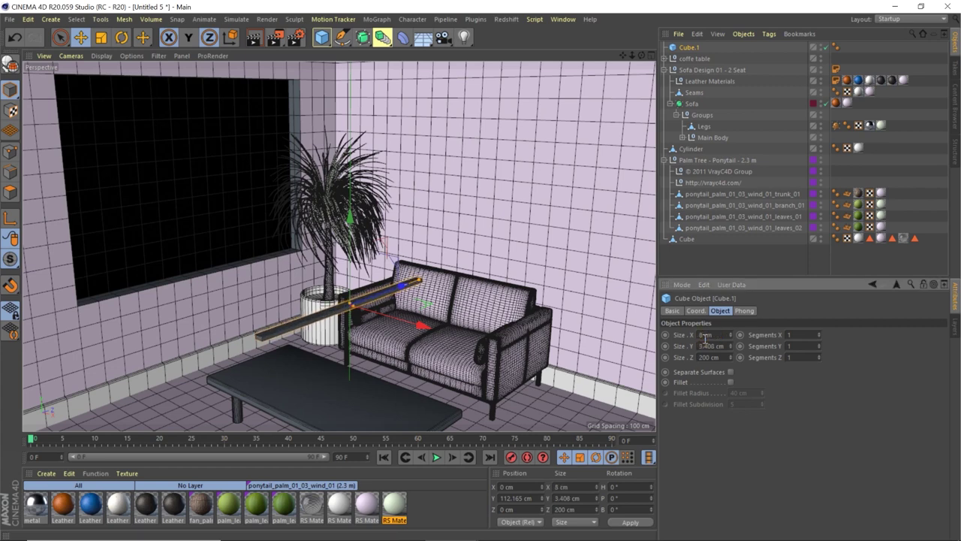
pyautogui.click(726, 346)
pyautogui.write('2')
pyautogui.press('Return')
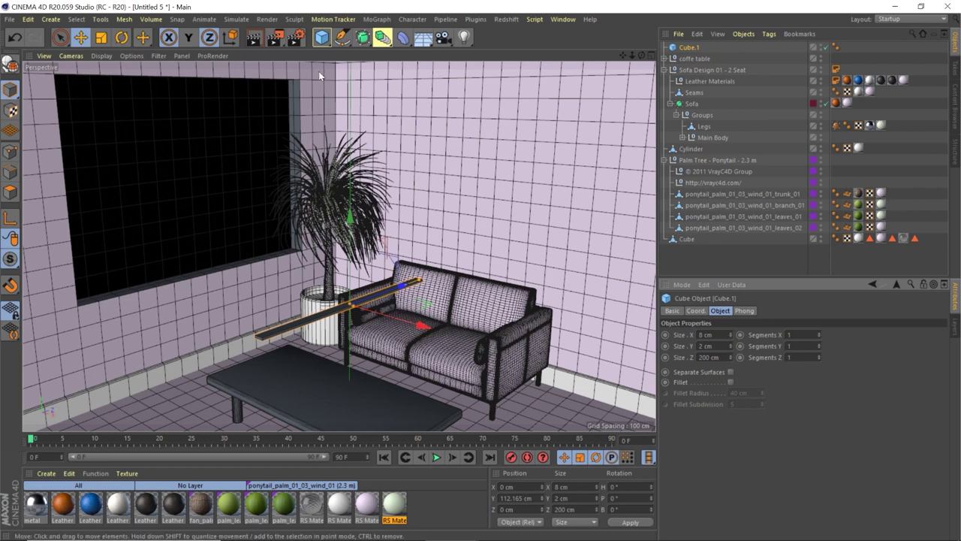
# Put the slat into a Cloner and set the vertical spacing between the clones to 5 cm.
pyautogui.click(344, 34)
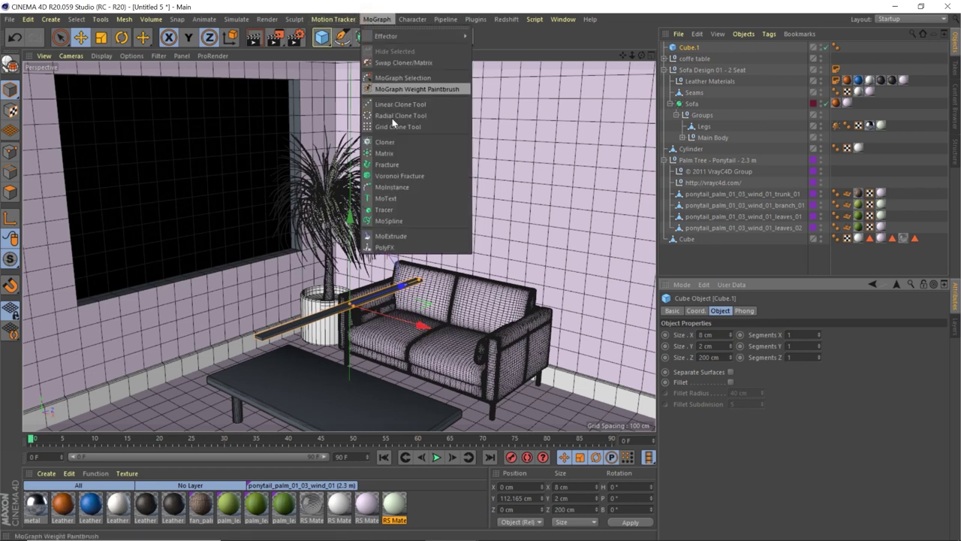
pyautogui.keyDown('alt'); pyautogui.click(439, 142); pyautogui.keyUp('alt')
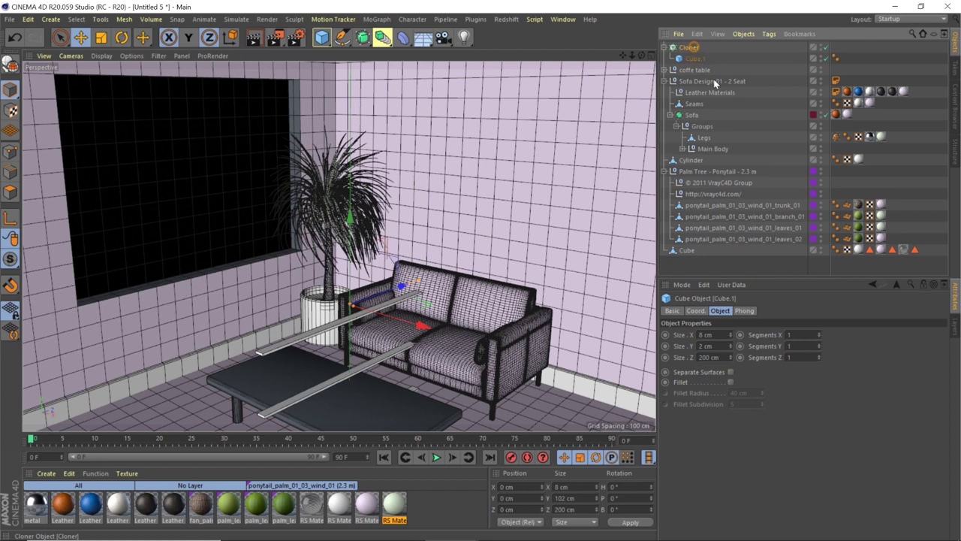
pyautogui.click(704, 446)
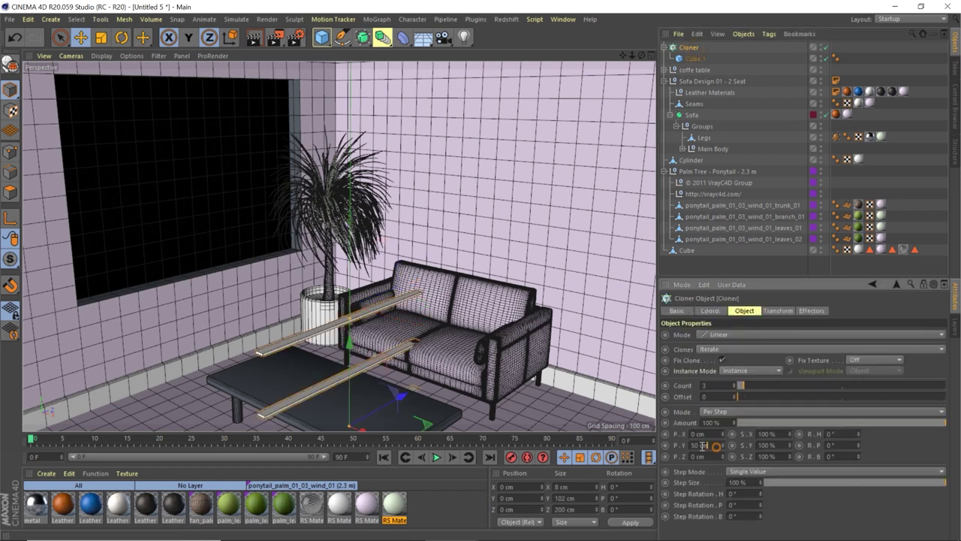
pyautogui.write('5')
pyautogui.press('Return')
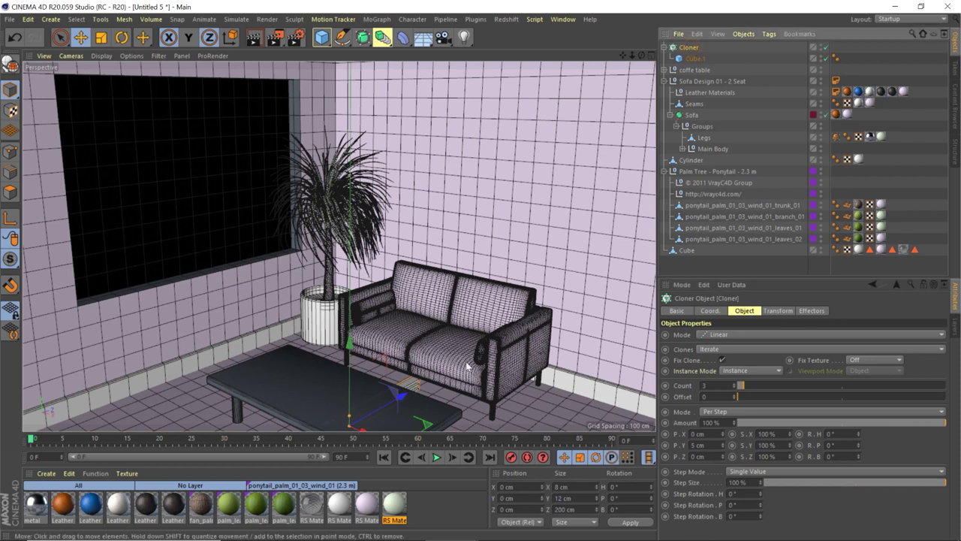
# Move the cloned slats to the window's lower edge at about X -213 cm, Y 103 cm and lengthen them to about 281 cm.
pyautogui.moveTo(364, 357)
pyautogui.mouseDown()
pyautogui.moveTo(256, 280)
pyautogui.moveTo(237, 347)
pyautogui.moveTo(260, 301)
pyautogui.moveTo(240, 289)
pyautogui.moveTo(253, 288)
pyautogui.mouseUp()
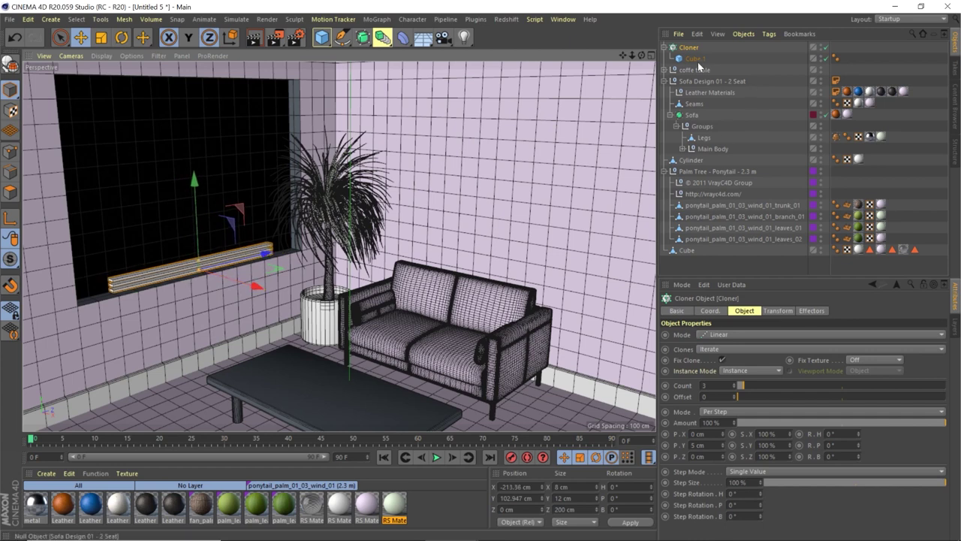
pyautogui.click(273, 168)
pyautogui.moveTo(269, 159); pyautogui.dragTo(293, 157)
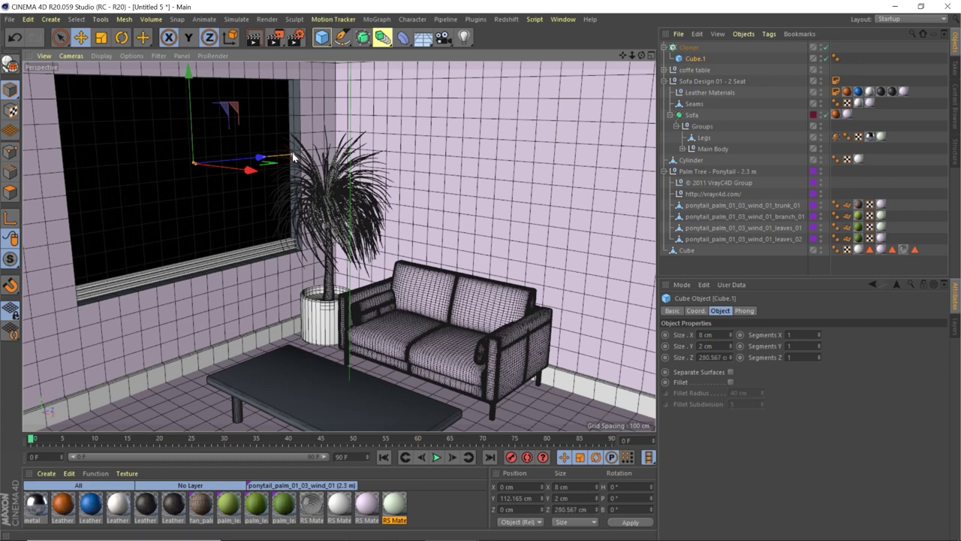
# Center the slats in the window opening, trim them to about 271 cm long and set the clone count to 40.
pyautogui.click(692, 47)
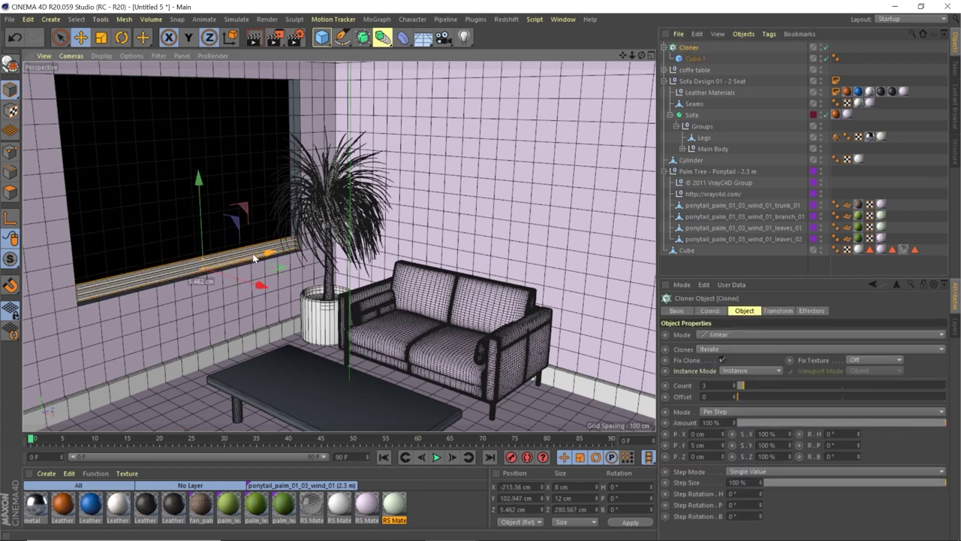
pyautogui.click(695, 58)
pyautogui.moveTo(297, 156); pyautogui.dragTo(293, 157)
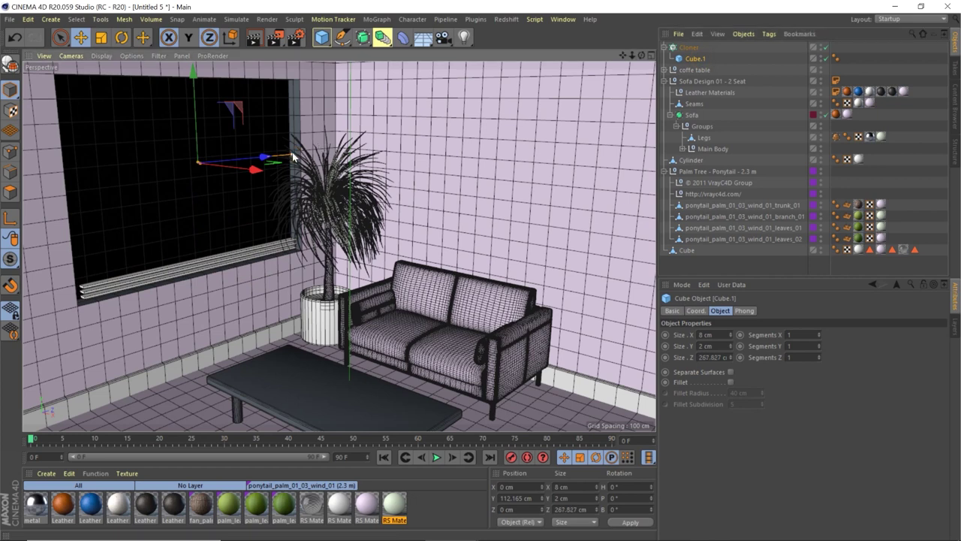
pyautogui.click(689, 47)
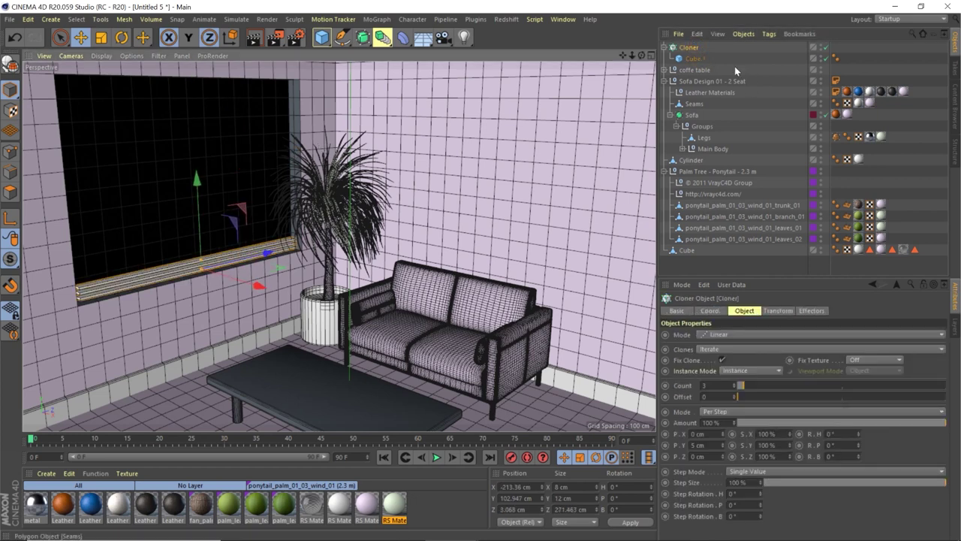
pyautogui.moveTo(740, 385); pyautogui.dragTo(821, 374)
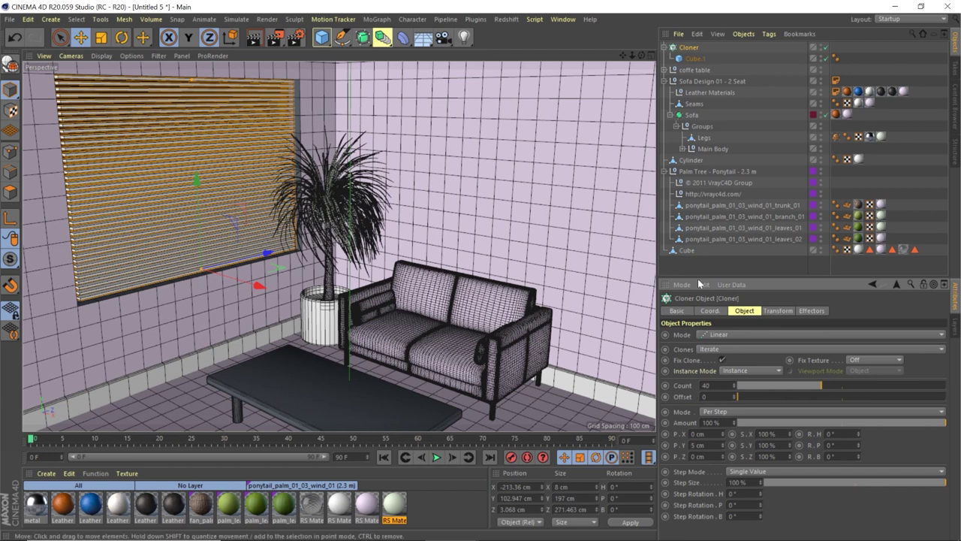
pyautogui.middleClick(436, 292)
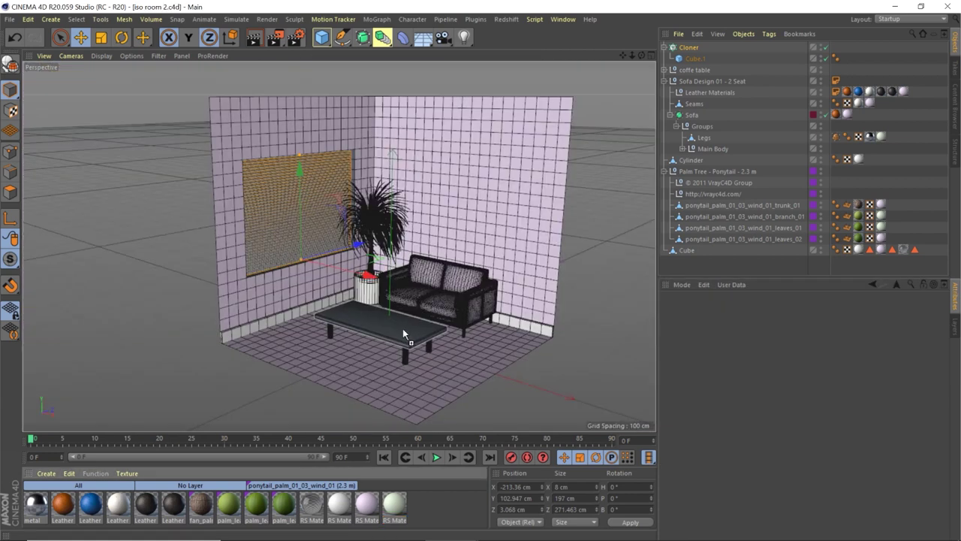
# Apply RS Material.1 to the coffee table's top and the white RS Material to its four legs.
pyautogui.moveTo(402, 328); pyautogui.dragTo(402, 328)
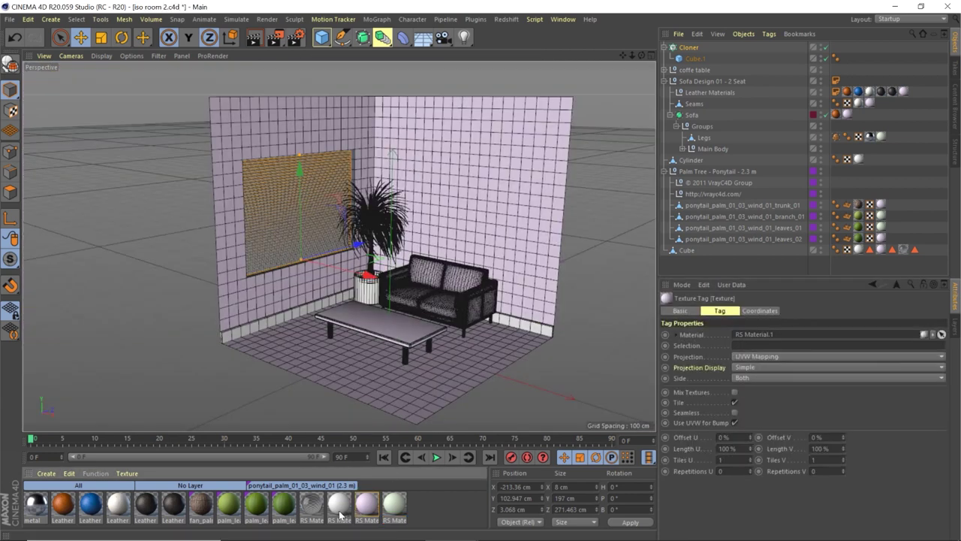
pyautogui.moveTo(341, 513); pyautogui.dragTo(622, 94)
pyautogui.moveTo(691, 79); pyautogui.dragTo(848, 105)
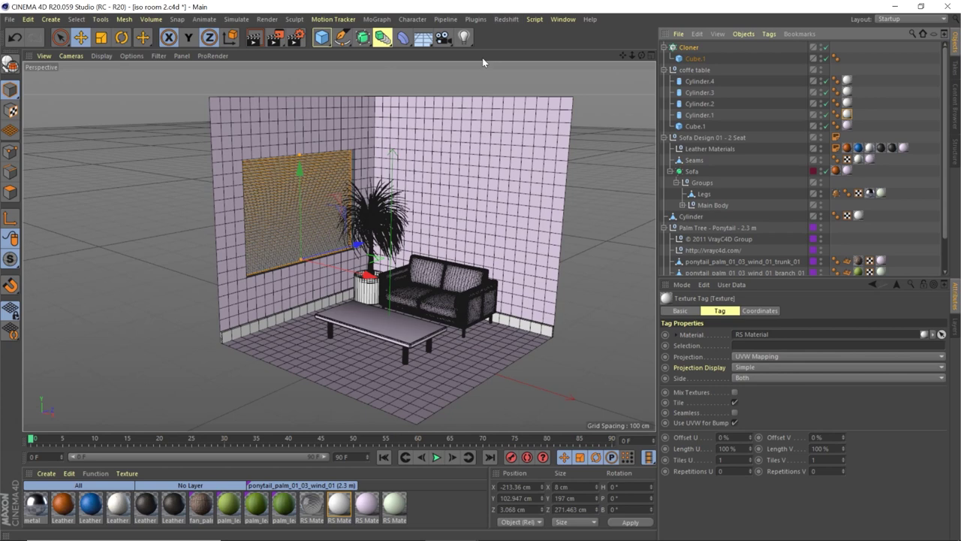
# Add a 400 by 400 cm plane and lower it to about Y -2 cm, just beneath the room's floor.
pyautogui.click(323, 37)
pyautogui.click(426, 75)
pyautogui.moveTo(391, 255); pyautogui.dragTo(393, 270)
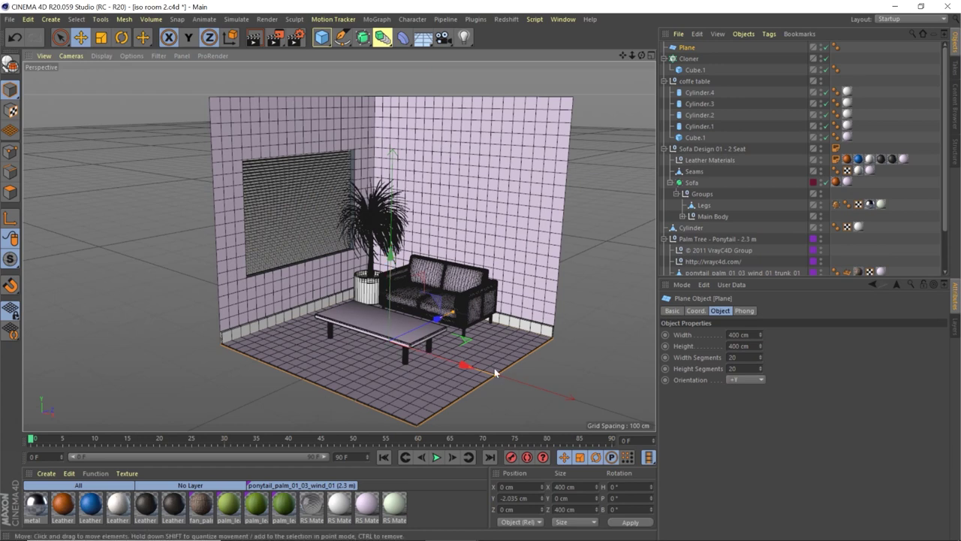
pyautogui.press('y')
pyautogui.moveTo(352, 361); pyautogui.dragTo(442, 295)
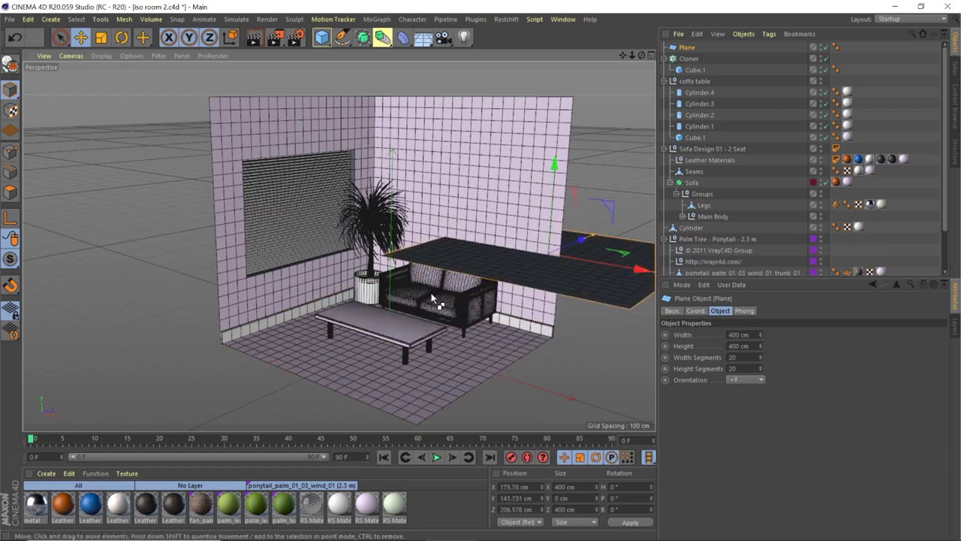
pyautogui.hotkey('ctrl', 'z')
# Scale the ground plane uniformly to about 5560 cm square and apply the pastel purple RS material to it.
pyautogui.press('t')
pyautogui.moveTo(544, 359); pyautogui.dragTo(530, 339)
pyautogui.moveTo(97, 352); pyautogui.dragTo(456, 423)
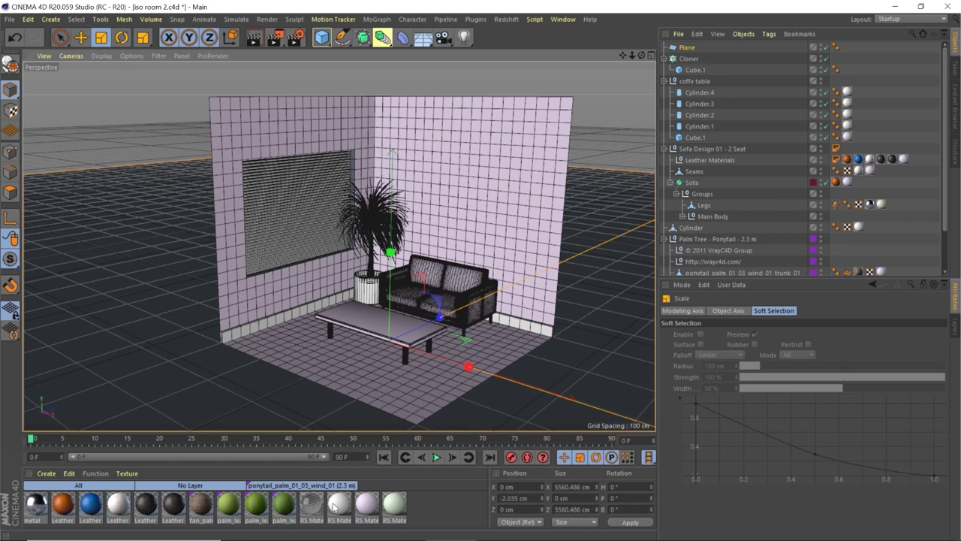
pyautogui.moveTo(345, 511); pyautogui.dragTo(196, 352)
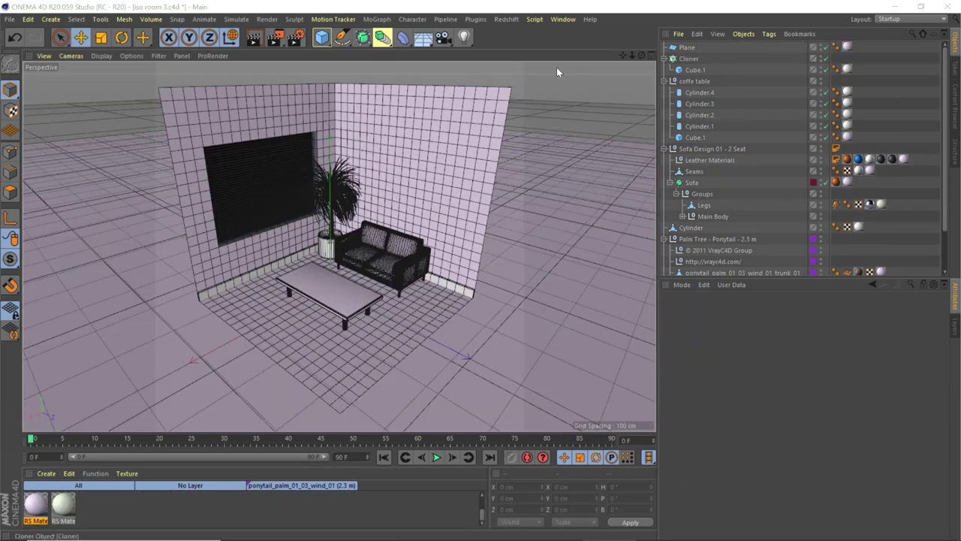
# Add the Bookcase Stand 01 preset to the scene at about Y 198 cm and rotate it to a 90° heading.
pyautogui.click(955, 109)
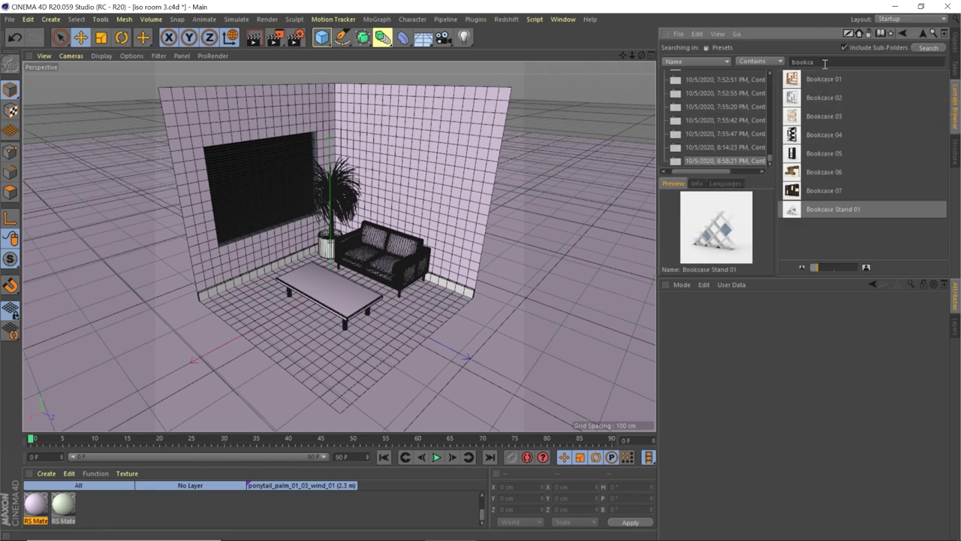
pyautogui.moveTo(808, 214); pyautogui.dragTo(684, 205)
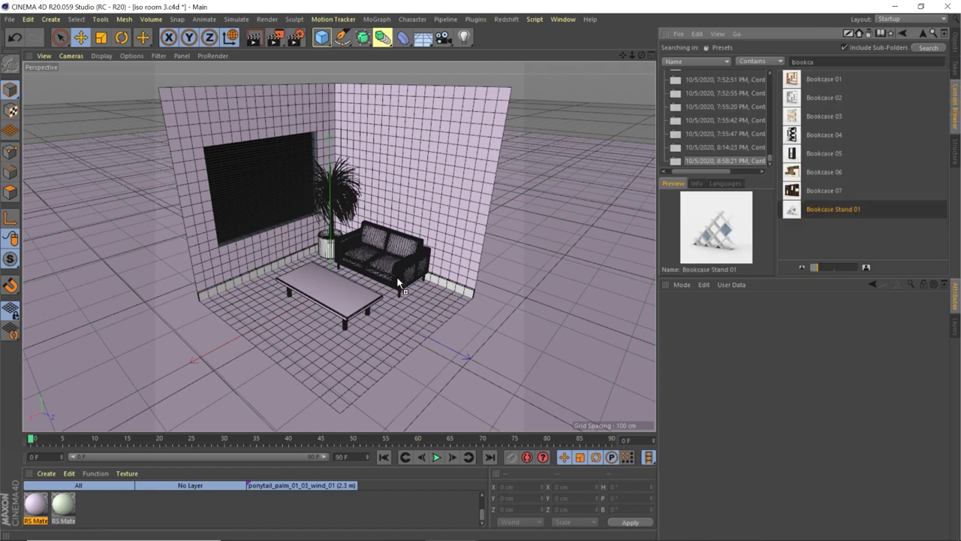
pyautogui.moveTo(413, 283); pyautogui.dragTo(401, 297)
pyautogui.moveTo(289, 277); pyautogui.dragTo(370, 125)
pyautogui.press('r')
pyautogui.moveTo(390, 192); pyautogui.dragTo(507, 188)
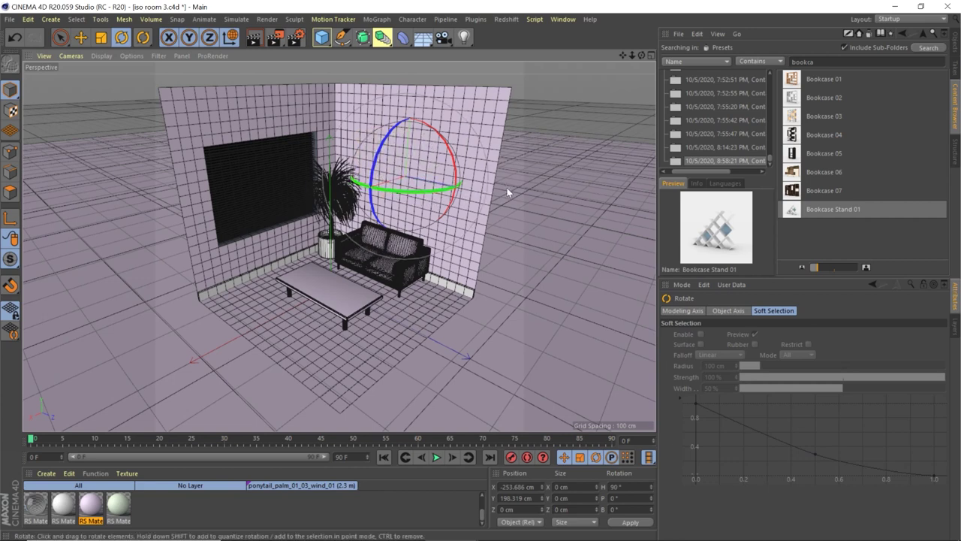
# Move the bookcase stand against the wall above the sofa, to about X -174, Y 147 and Z -32 cm.
pyautogui.press('e')
pyautogui.moveTo(388, 187); pyautogui.dragTo(366, 197)
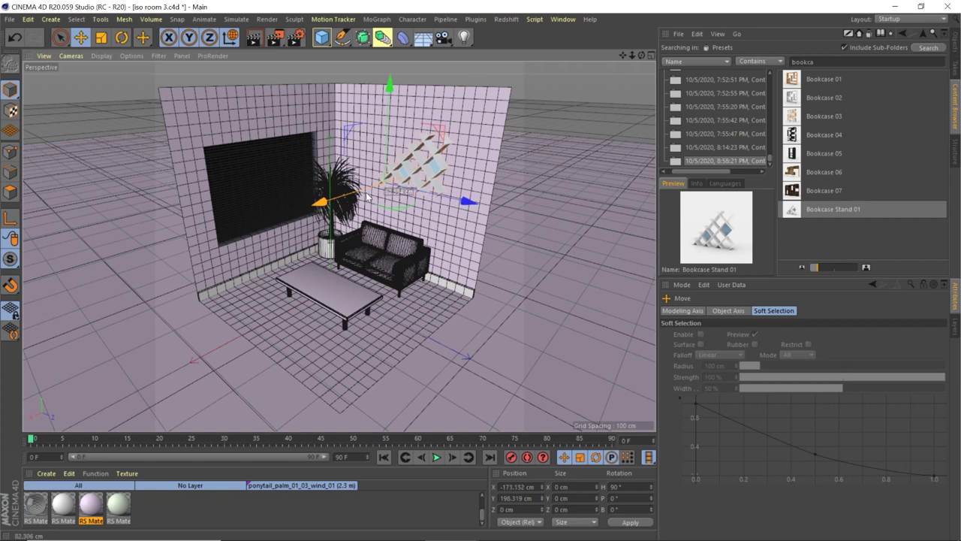
pyautogui.moveTo(454, 202); pyautogui.dragTo(419, 201)
pyautogui.middleClick(419, 201)
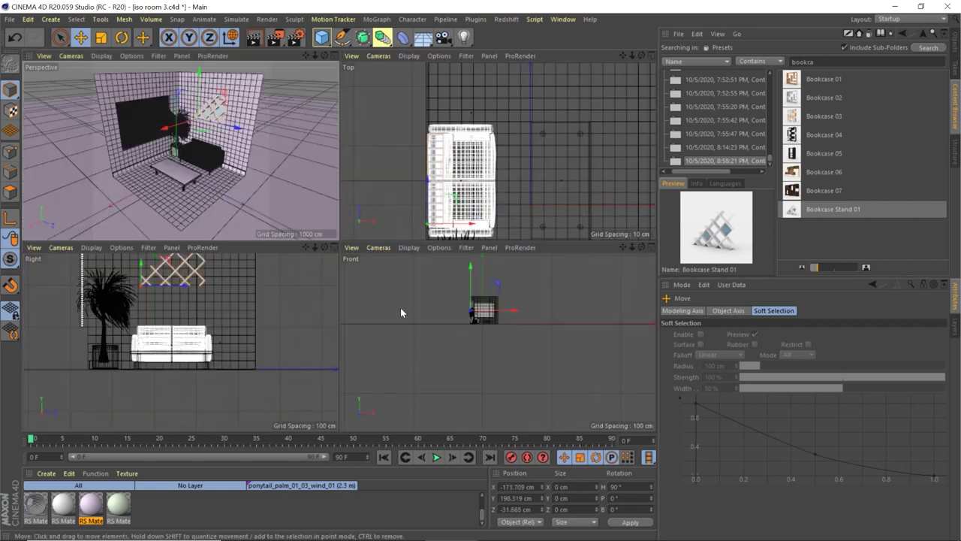
pyautogui.scroll(1, 189, 300)
pyautogui.moveTo(155, 258); pyautogui.dragTo(159, 283)
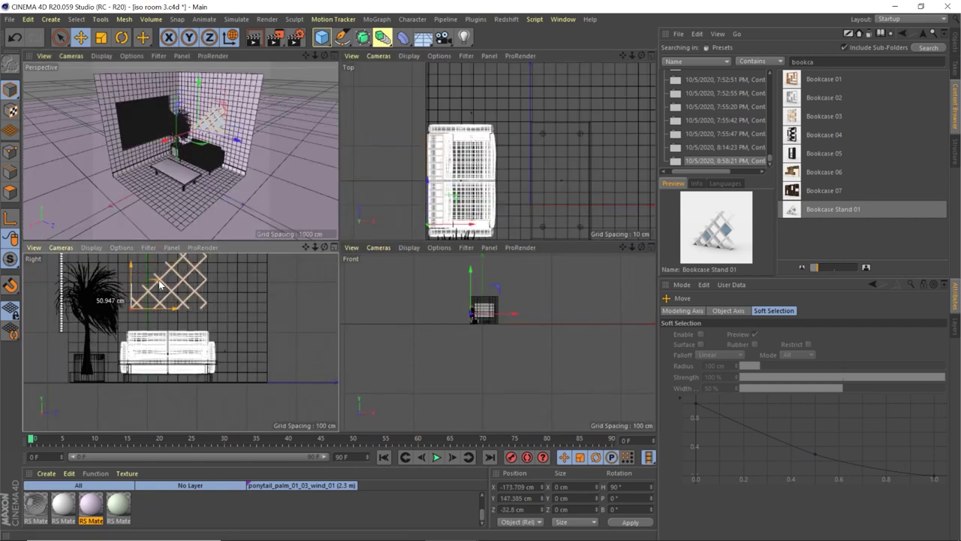
pyautogui.scroll(3, 470, 195)
pyautogui.moveTo(429, 221); pyautogui.dragTo(428, 222)
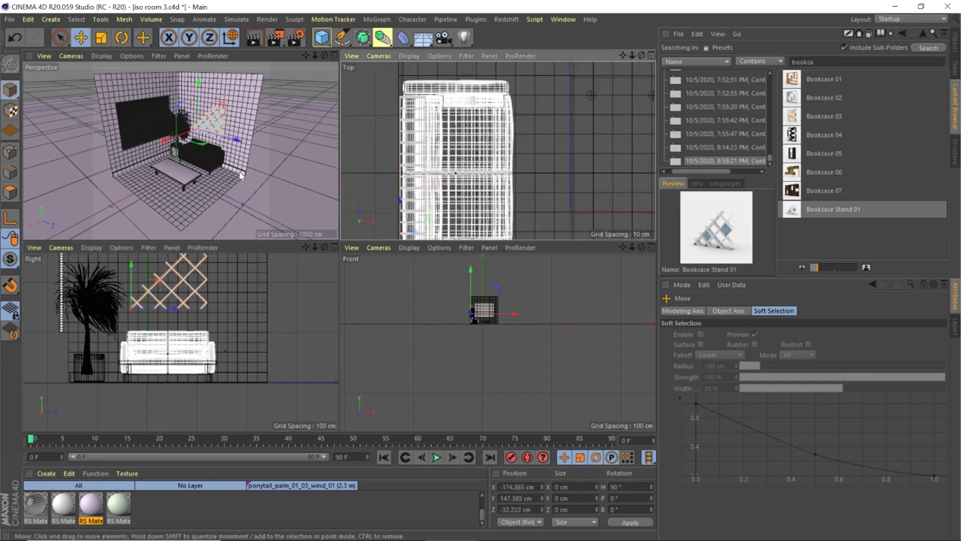
# Apply the white RS Material to the bookcase stand's main construction and the pastel green material to its decorative back and the blind slats.
pyautogui.middleClick(213, 146)
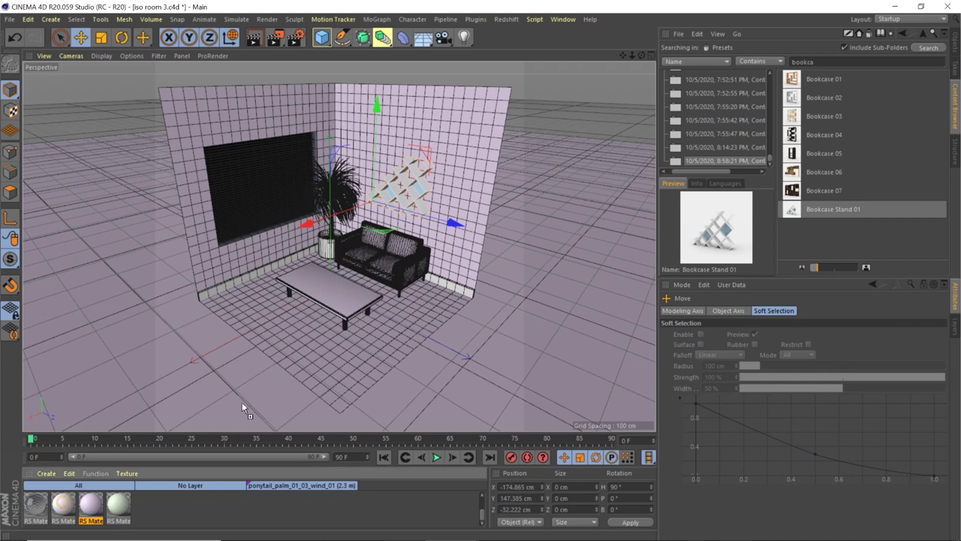
pyautogui.moveTo(423, 180); pyautogui.dragTo(423, 181)
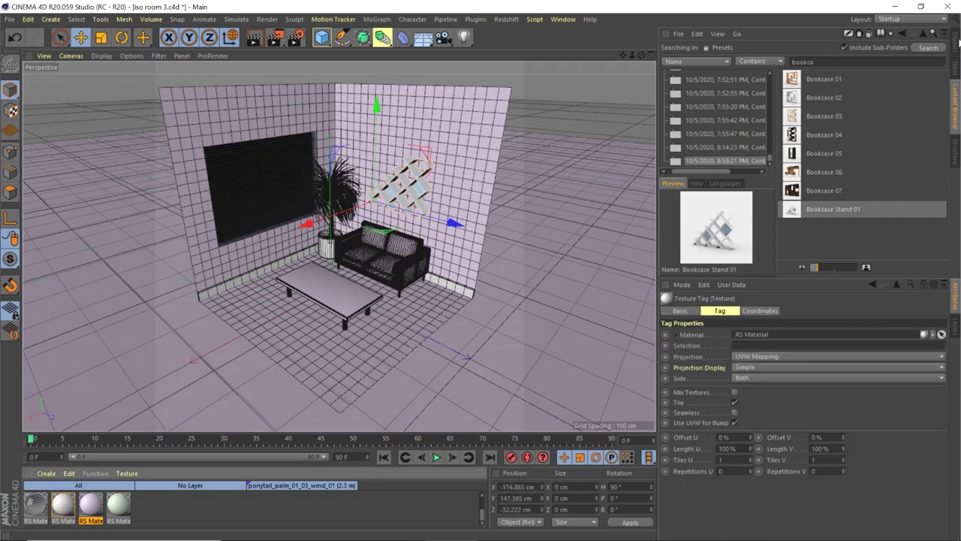
pyautogui.click(959, 47)
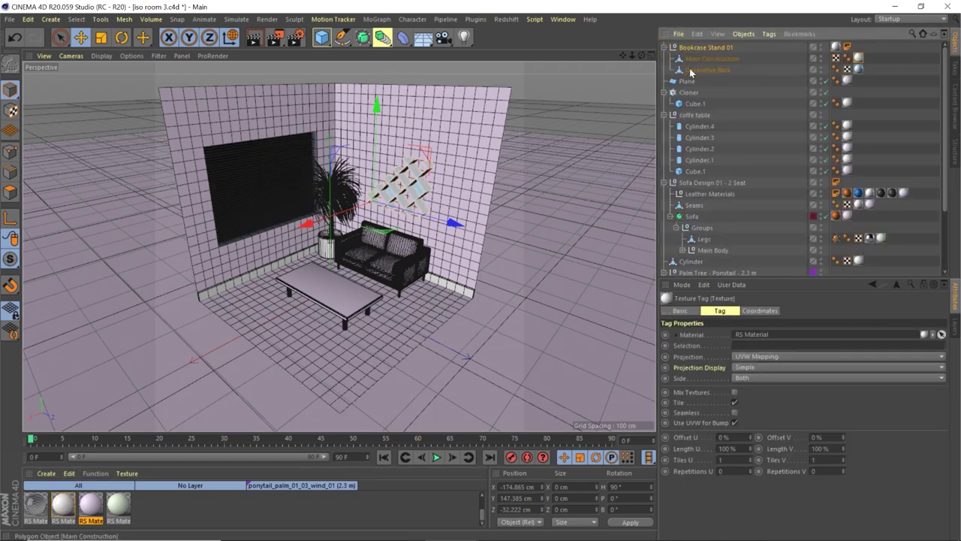
pyautogui.moveTo(718, 69); pyautogui.dragTo(724, 244)
pyautogui.moveTo(851, 78); pyautogui.dragTo(853, 75)
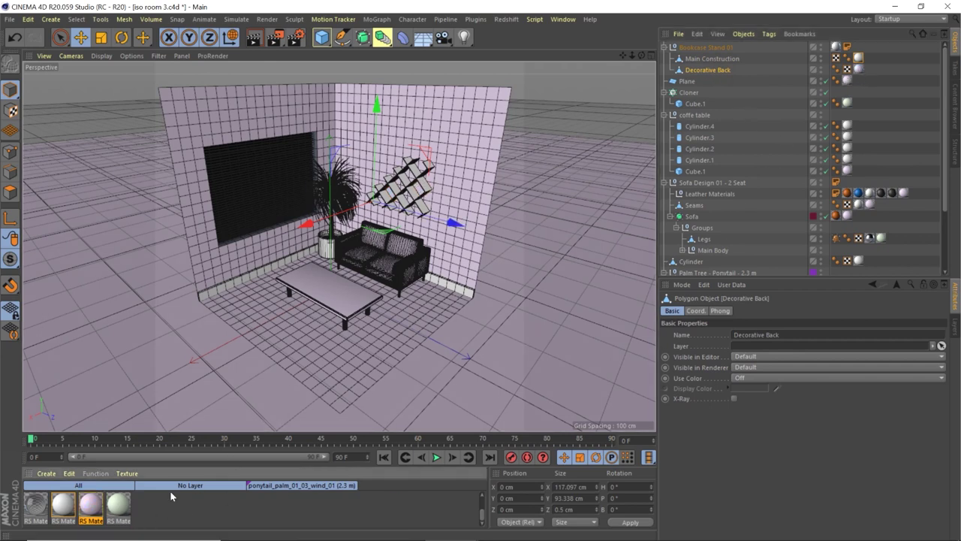
pyautogui.moveTo(269, 497); pyautogui.dragTo(410, 192)
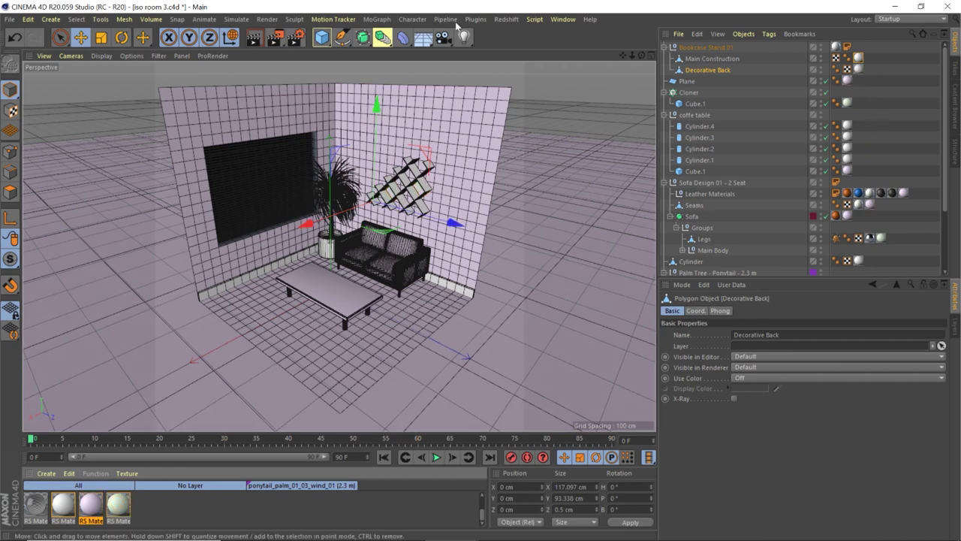
pyautogui.click(253, 183)
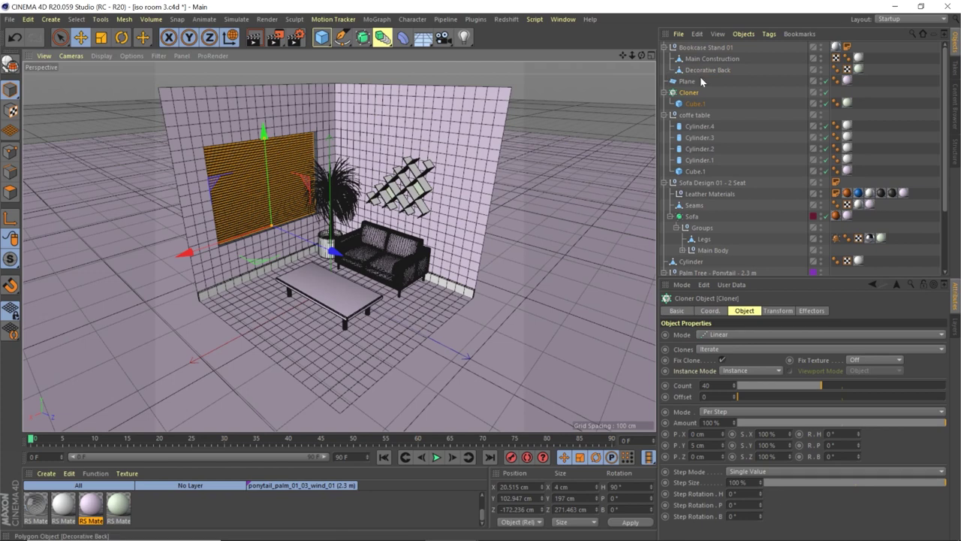
pyautogui.click(695, 105)
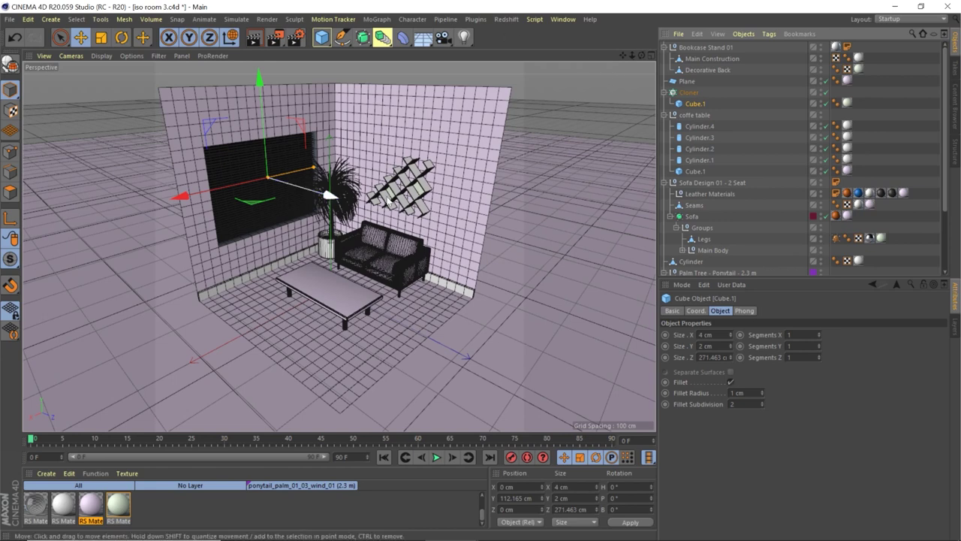
# Add a Redshift area light, raise it to about Y 962 cm above the room and pitch it to -90° facing down.
pyautogui.click(505, 19)
pyautogui.moveTo(529, 49)
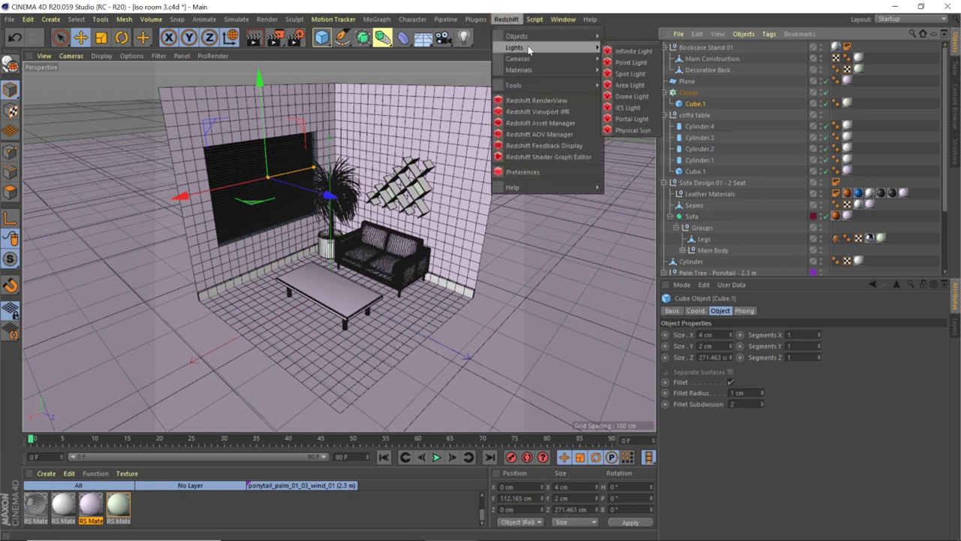
pyautogui.click(629, 85)
pyautogui.scroll(-5, 333, 263)
pyautogui.moveTo(332, 262); pyautogui.dragTo(348, 146)
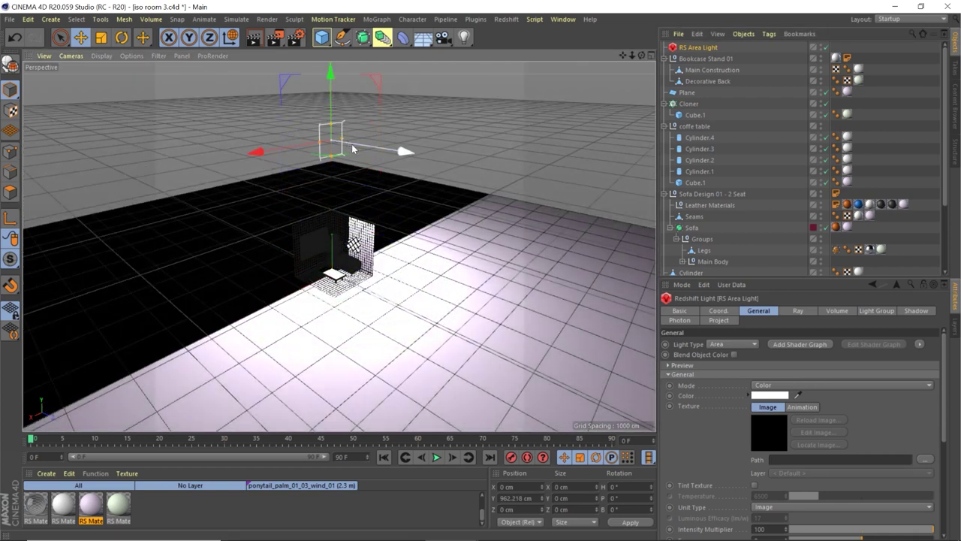
pyautogui.press('r')
pyautogui.moveTo(351, 84); pyautogui.dragTo(375, 188)
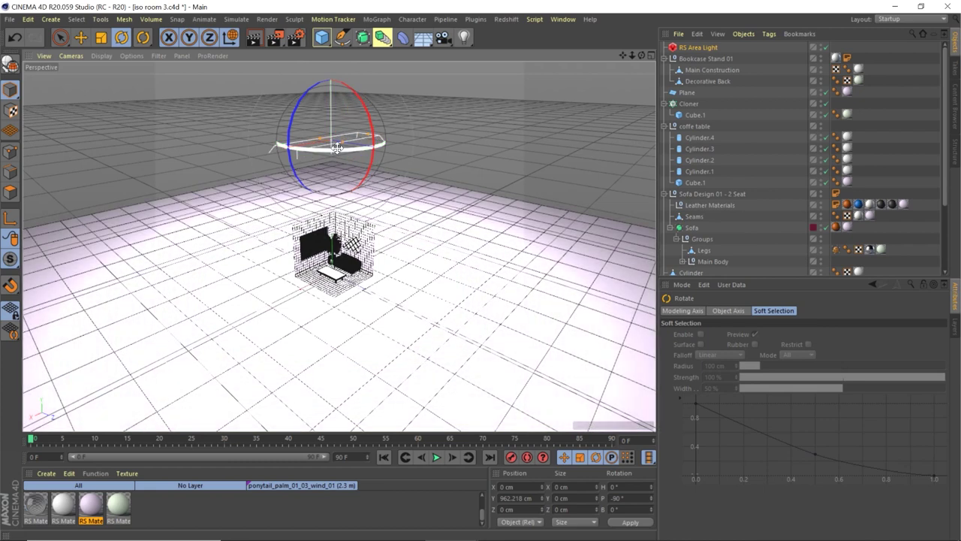
# Set the overhead area light's intensity multiplier to 5.
pyautogui.scroll(3, 339, 248)
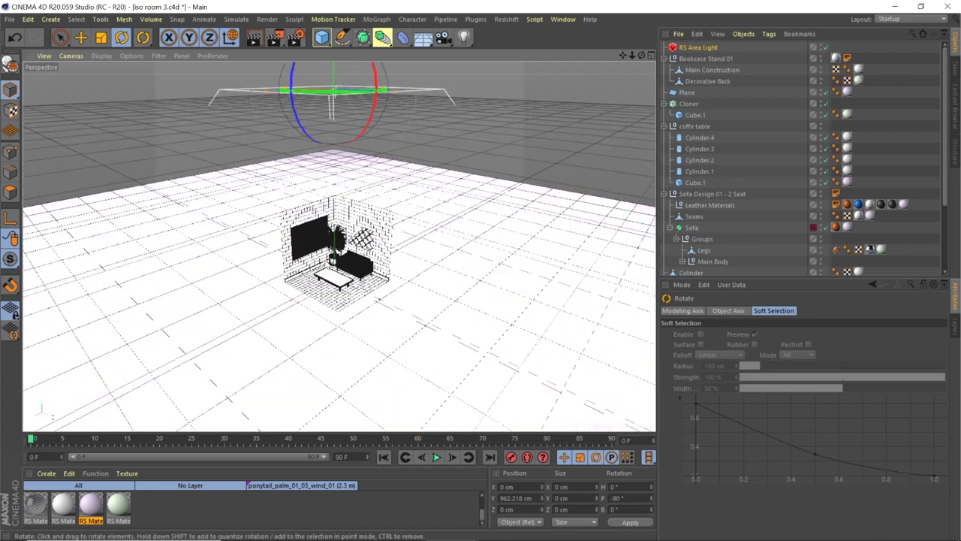
pyautogui.keyDown('alt'); pyautogui.moveTo(307, 275); pyautogui.dragTo(331, 233); pyautogui.keyUp('alt')
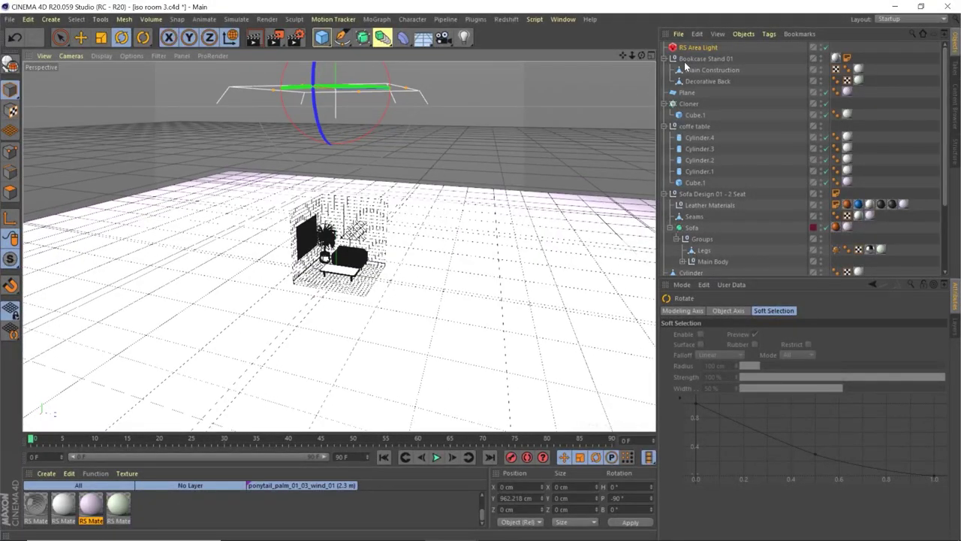
pyautogui.click(703, 47)
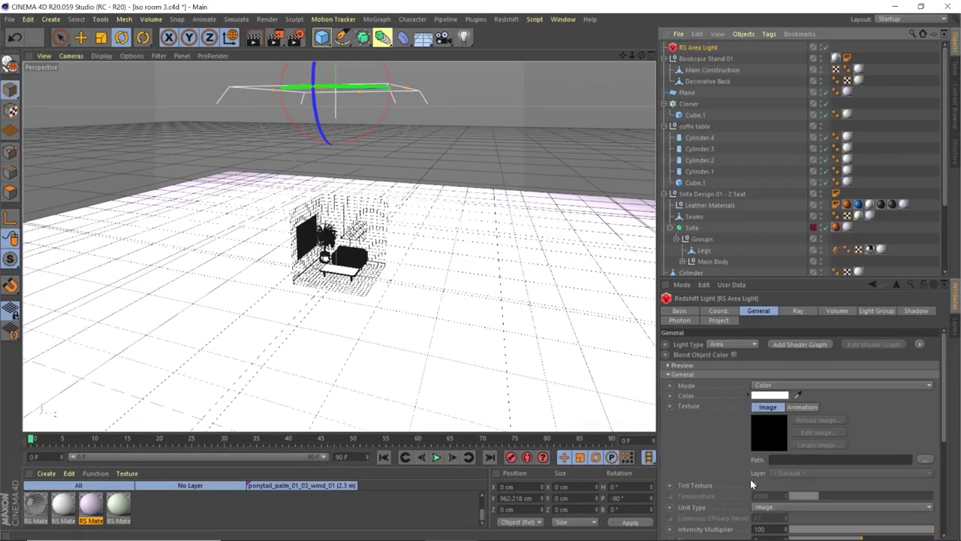
pyautogui.doubleClick(767, 528)
pyautogui.write('5')
pyautogui.press('Return')
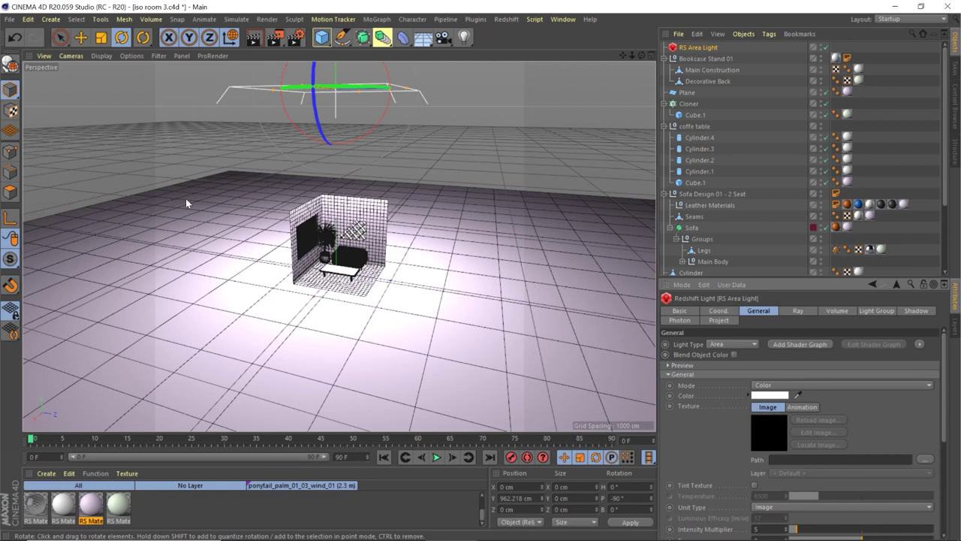
# Add a second Redshift area light and place it outside the window at about Y 232 and Z -460 cm.
pyautogui.scroll(5, 326, 243)
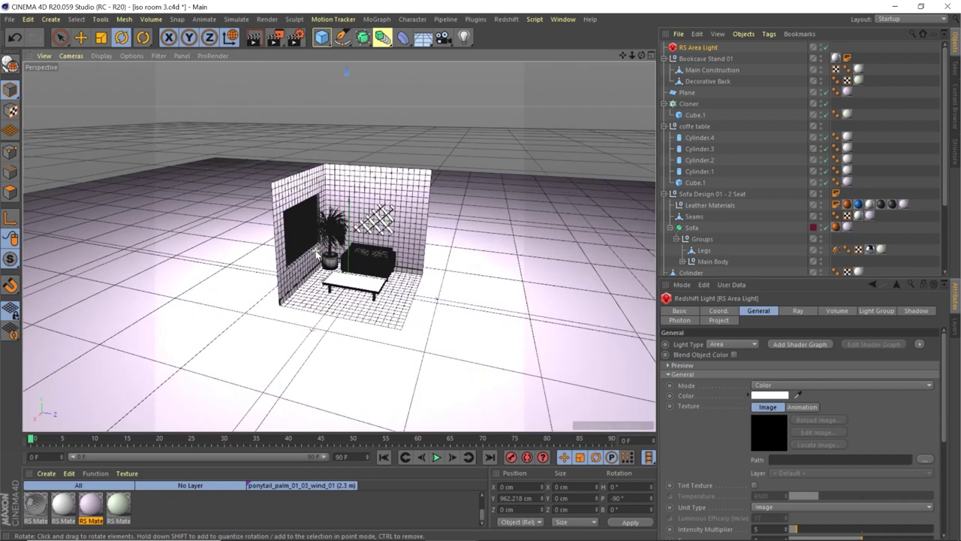
pyautogui.click(506, 19)
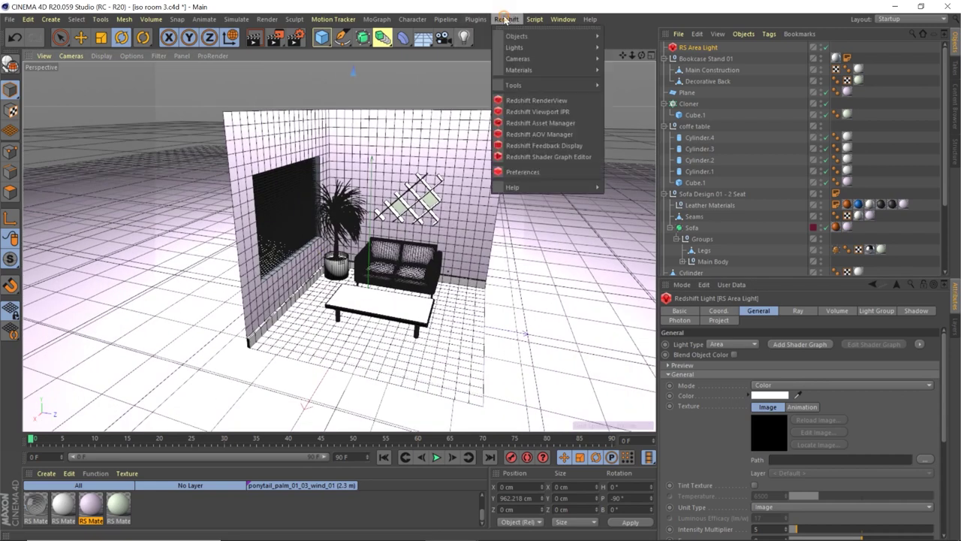
pyautogui.click(629, 85)
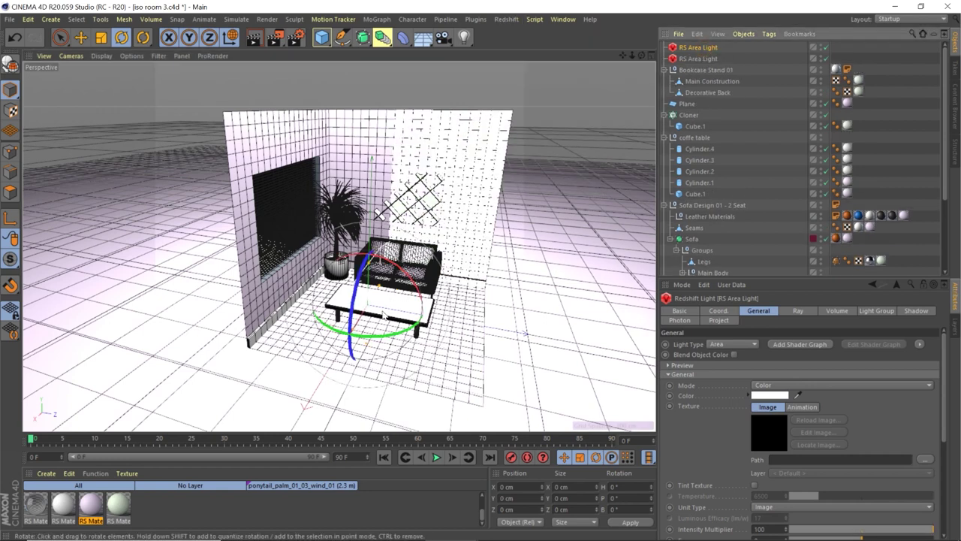
pyautogui.press('e')
pyautogui.moveTo(383, 314); pyautogui.dragTo(223, 132)
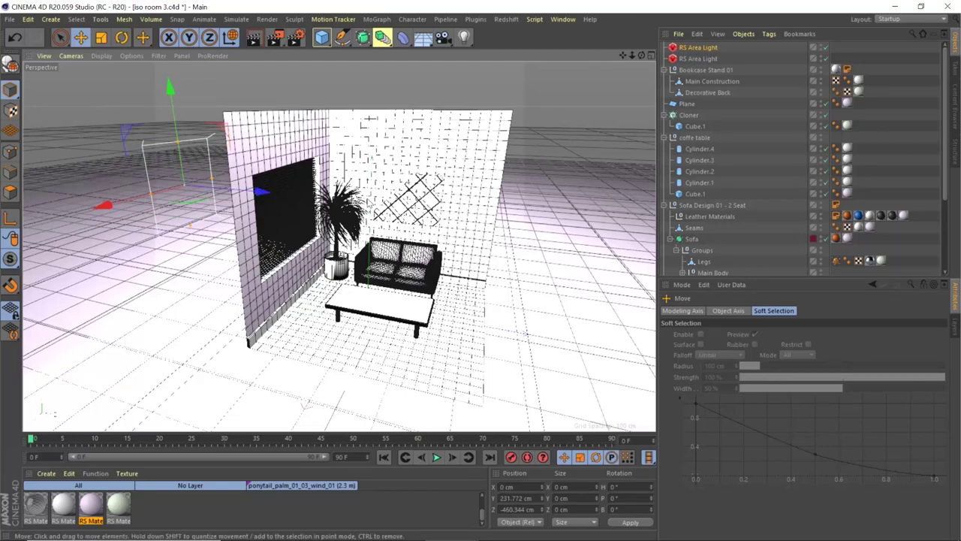
pyautogui.middleClick(489, 246)
pyautogui.scroll(-3, 125, 316)
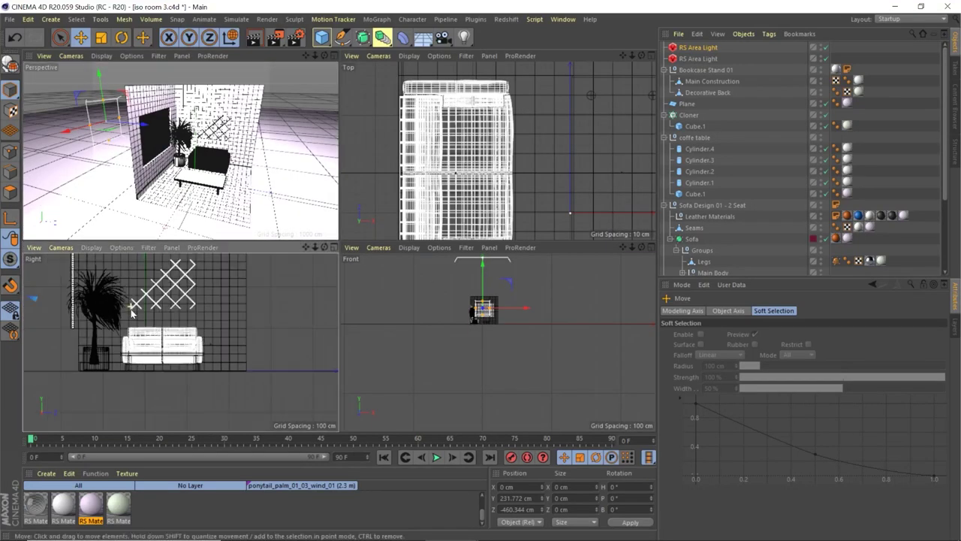
pyautogui.scroll(-2, 126, 317)
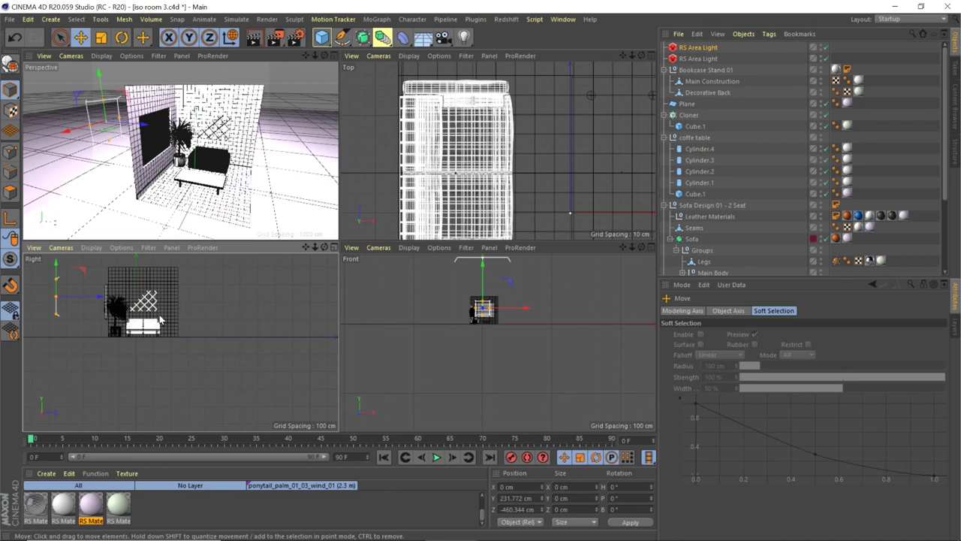
pyautogui.scroll(3, 165, 329)
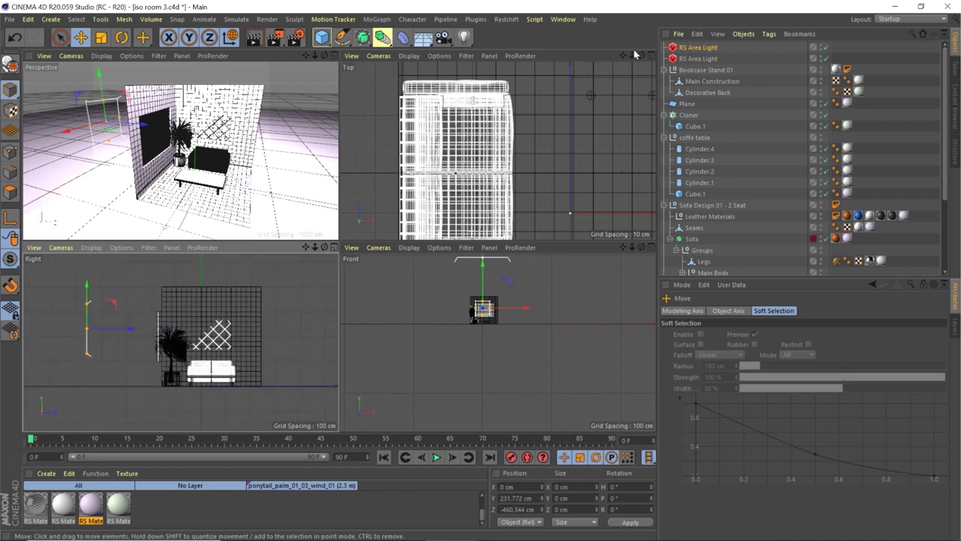
# Disable the overhead area light and set the window area light's intensity multiplier to 5.
pyautogui.click(825, 58)
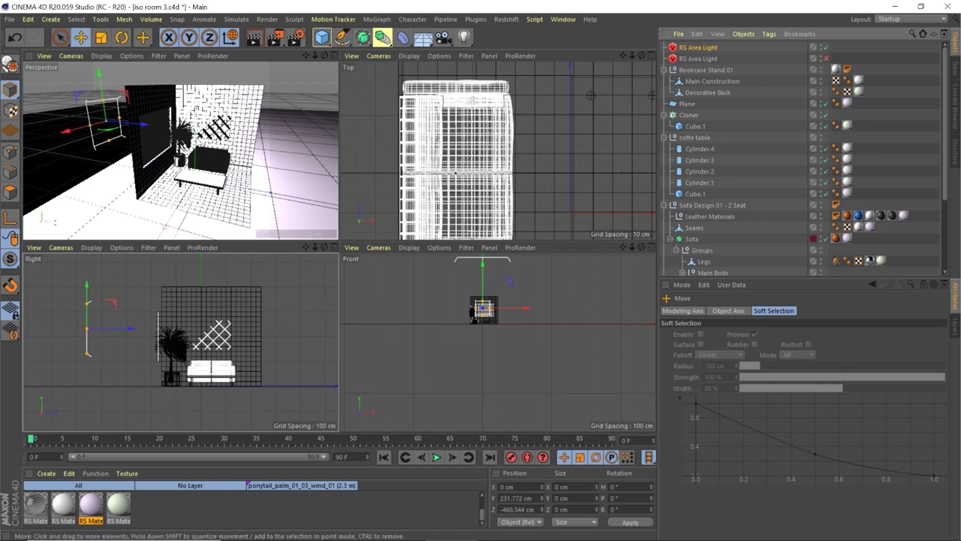
pyautogui.click(698, 47)
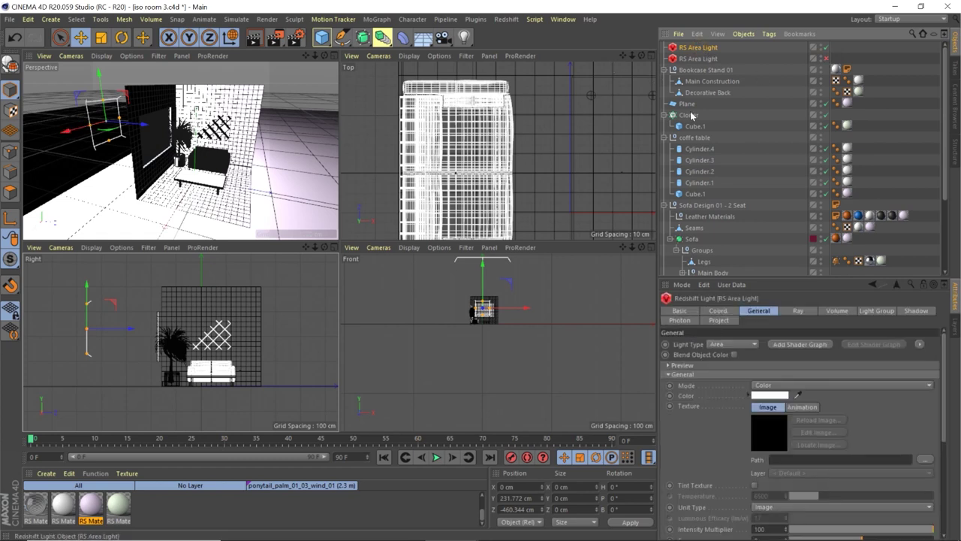
pyautogui.scroll(-3, 690, 435)
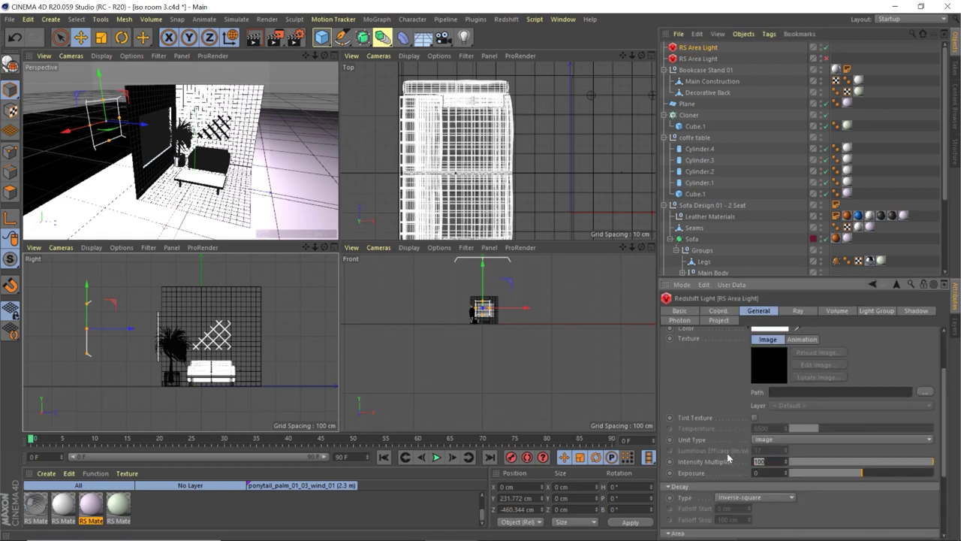
pyautogui.write('5')
pyautogui.press('Return')
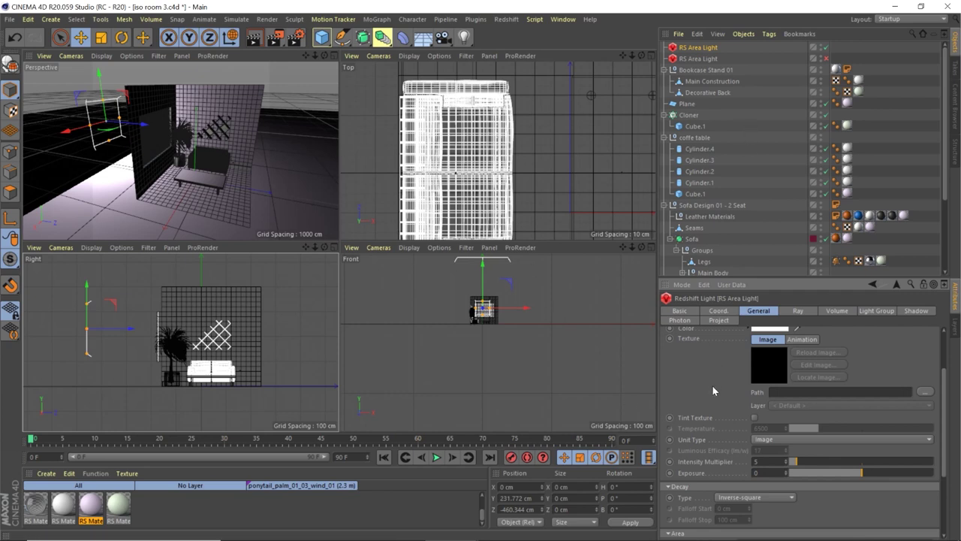
# Set the window light's spread to 1 and open the Redshift RenderView to preview the lighting.
pyautogui.scroll(-5, 729, 360)
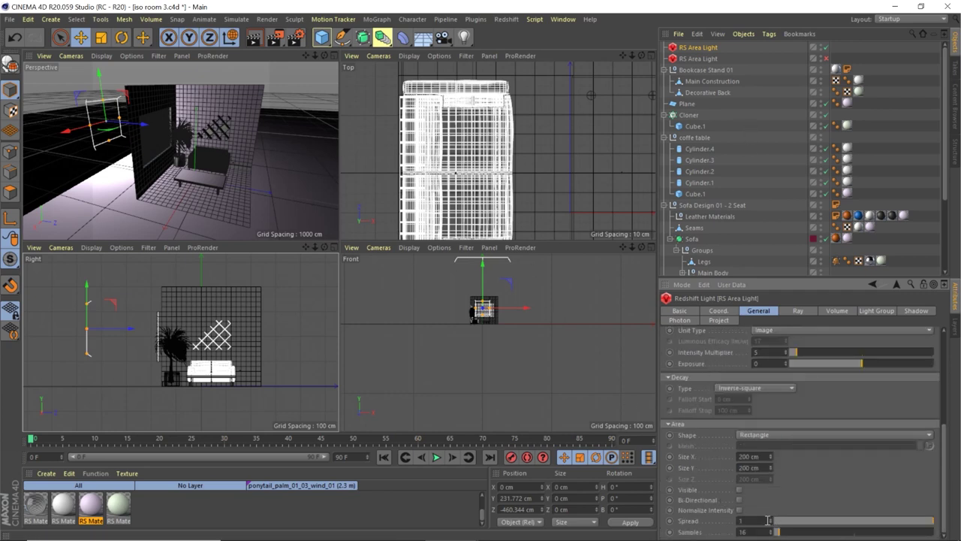
pyautogui.moveTo(907, 522); pyautogui.dragTo(938, 520)
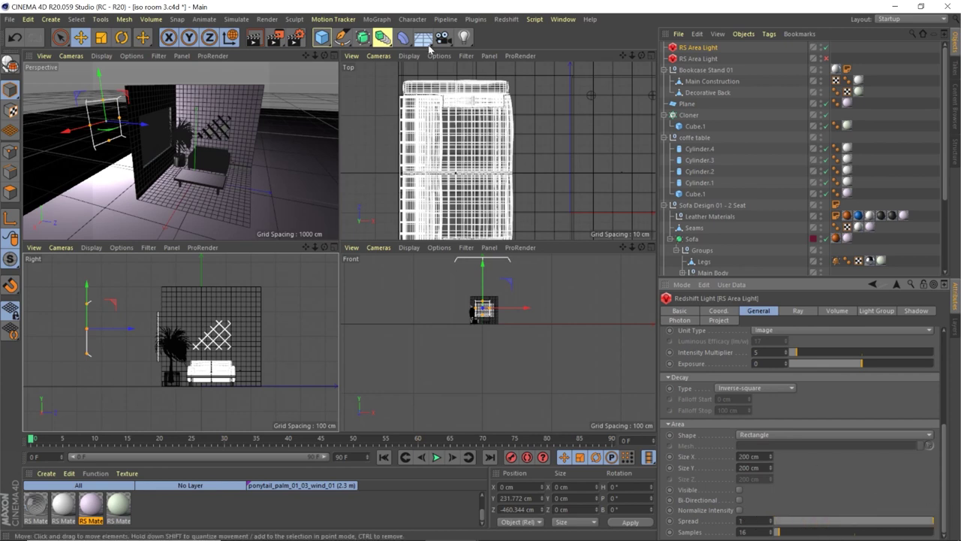
pyautogui.click(513, 21)
pyautogui.click(571, 100)
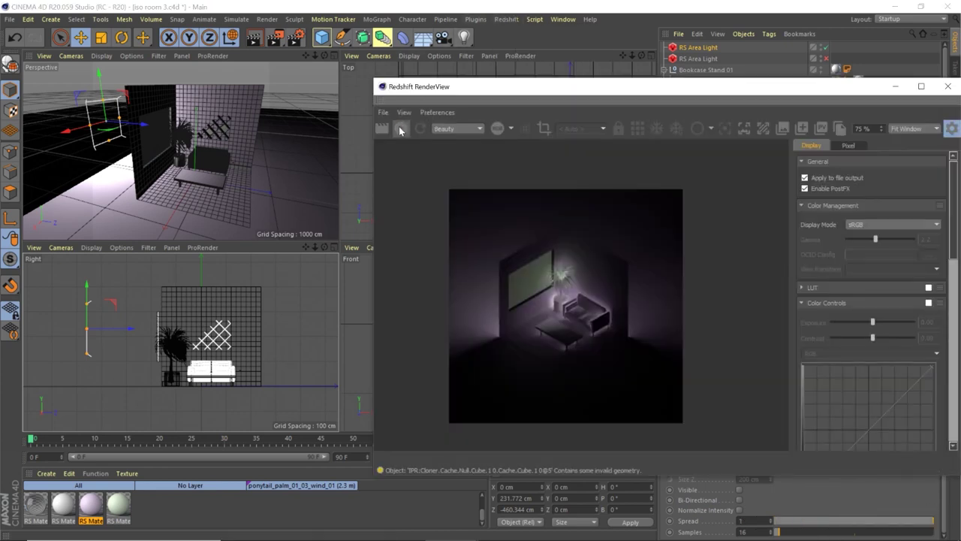
# Set the window area light's spread to 0 while the RenderView preview updates.
pyautogui.moveTo(558, 93); pyautogui.dragTo(408, 68)
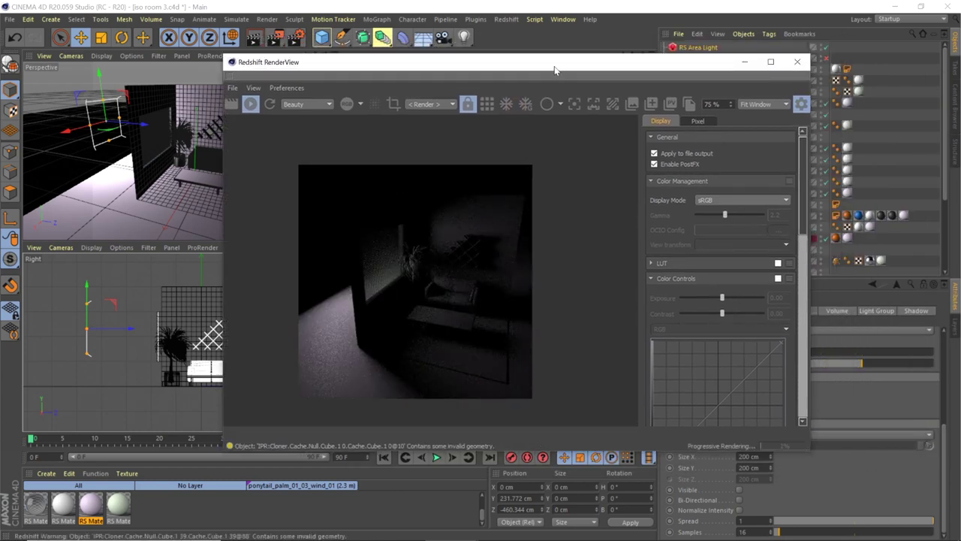
pyautogui.moveTo(555, 68); pyautogui.dragTo(489, 54)
pyautogui.moveTo(909, 521); pyautogui.dragTo(774, 521)
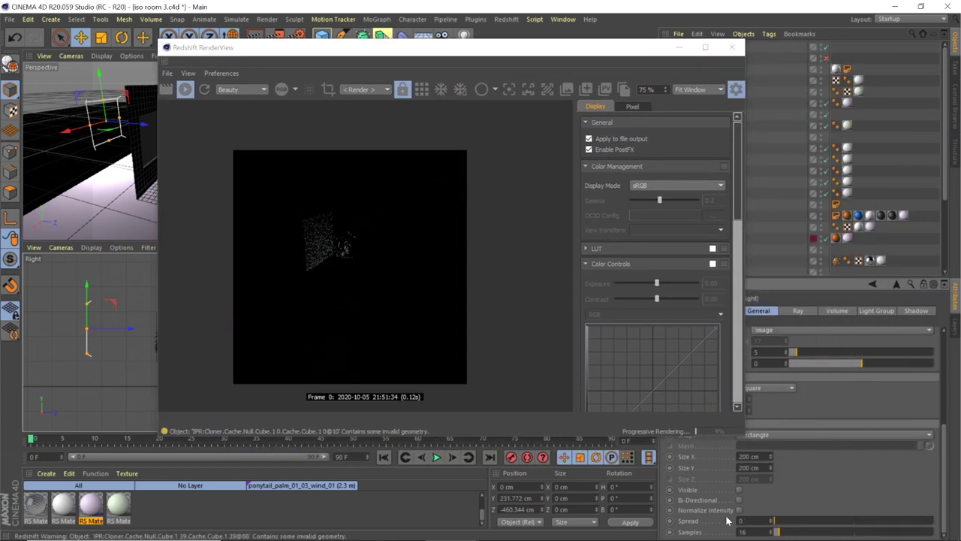
# Tilt the window area light down towards the room to a pitch of about -25°.
pyautogui.moveTo(358, 53); pyautogui.dragTo(512, 60)
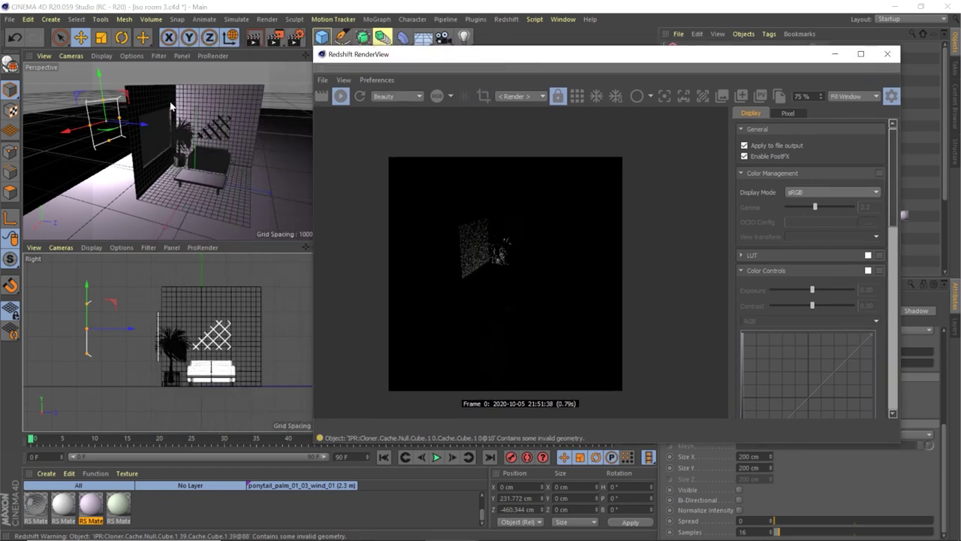
pyautogui.click(110, 109)
pyautogui.press('r')
pyautogui.moveTo(120, 103)
pyautogui.mouseDown()
pyautogui.moveTo(127, 118)
pyautogui.moveTo(129, 109)
pyautogui.mouseUp()
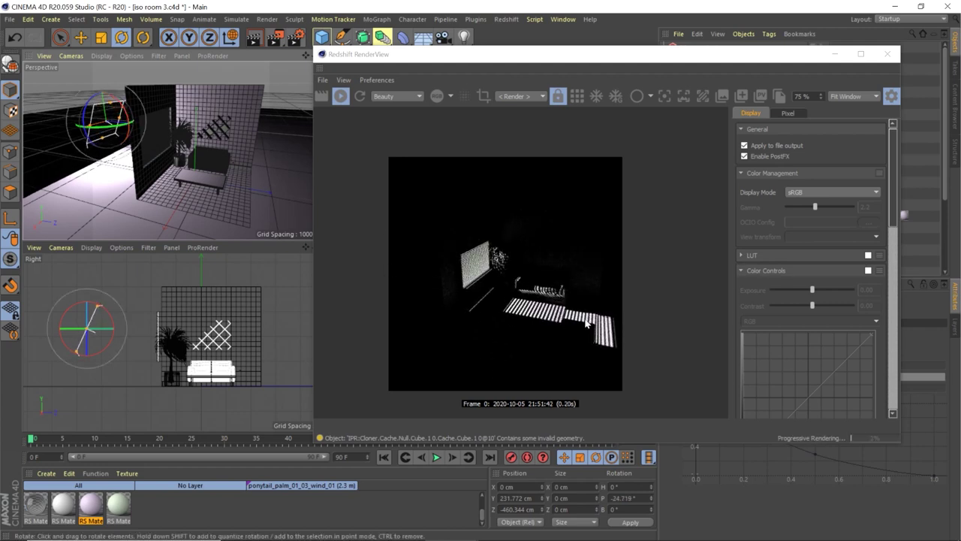
# Reselect the window area light and set its spread to 0.
pyautogui.moveTo(639, 58); pyautogui.dragTo(479, 45)
pyautogui.click(740, 146)
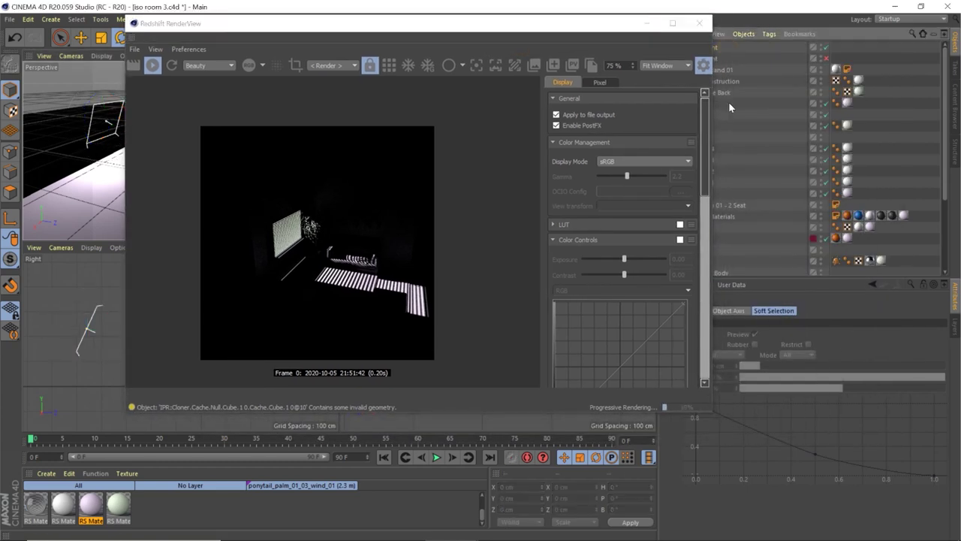
pyautogui.moveTo(559, 30); pyautogui.dragTo(486, 29)
pyautogui.click(695, 47)
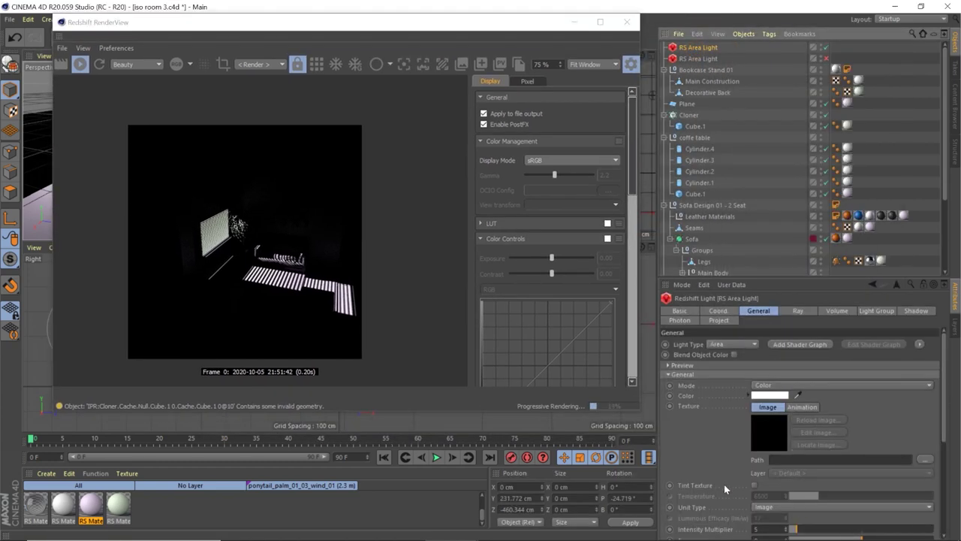
pyautogui.scroll(-5, 724, 486)
pyautogui.moveTo(778, 521)
pyautogui.mouseDown()
pyautogui.moveTo(823, 524)
pyautogui.moveTo(767, 526)
pyautogui.mouseUp()
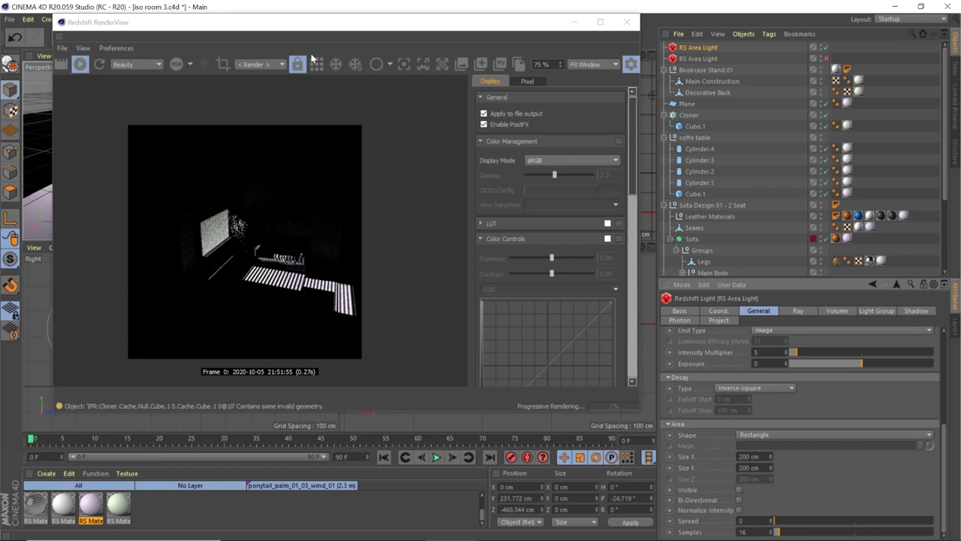
# Move the window light to about X 291 and Y 319 cm and turn its heading to about 42°.
pyautogui.moveTo(391, 23); pyautogui.dragTo(679, 44)
pyautogui.moveTo(90, 129); pyautogui.dragTo(64, 85)
pyautogui.press('e')
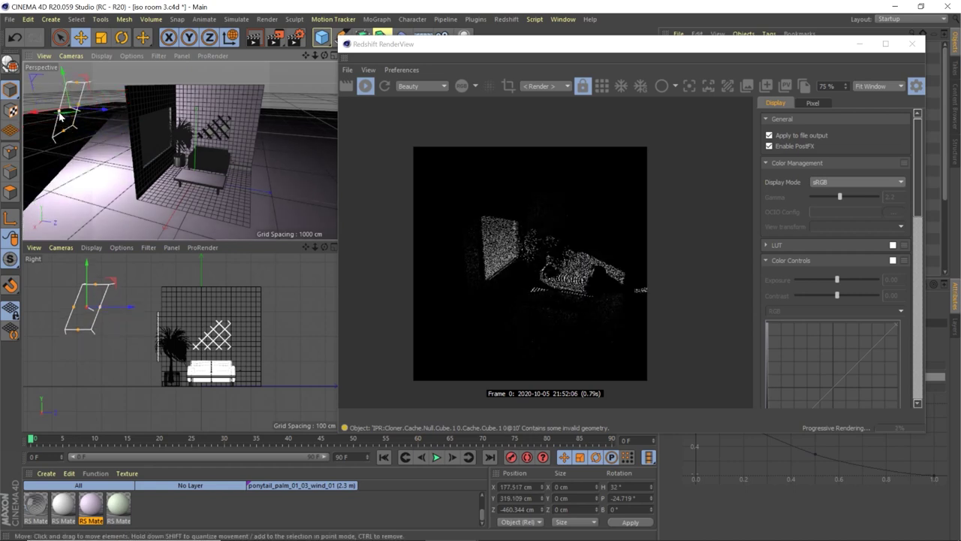
pyautogui.press('r')
pyautogui.moveTo(66, 118); pyautogui.dragTo(34, 119)
pyautogui.press('e')
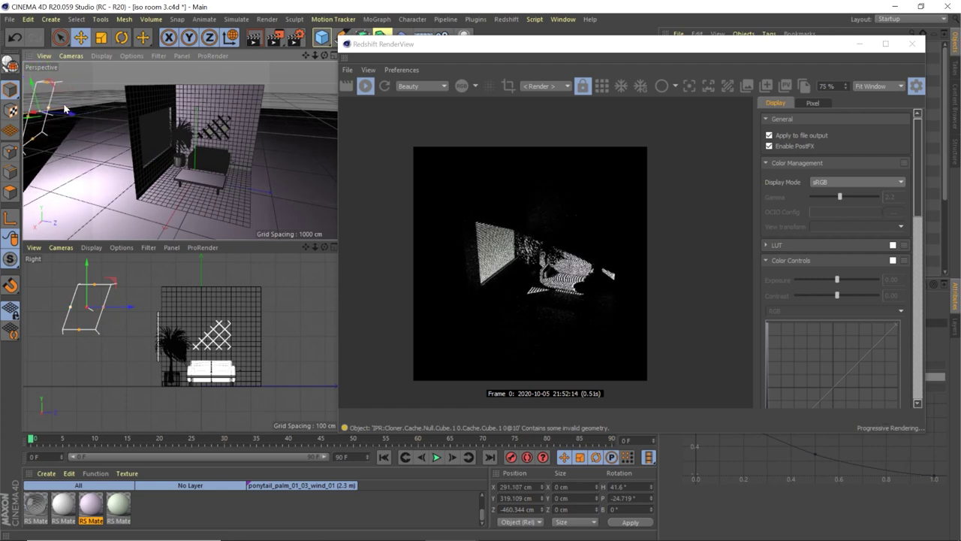
# Enlarge the window light and move it to about X 263 and Z -413 cm.
pyautogui.moveTo(51, 84); pyautogui.dragTo(59, 63)
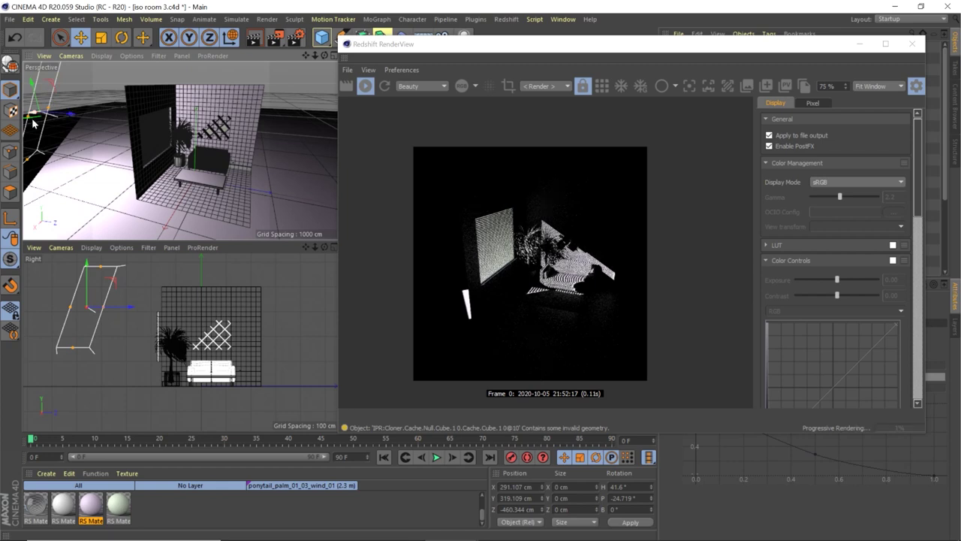
pyautogui.moveTo(33, 114); pyautogui.dragTo(73, 109)
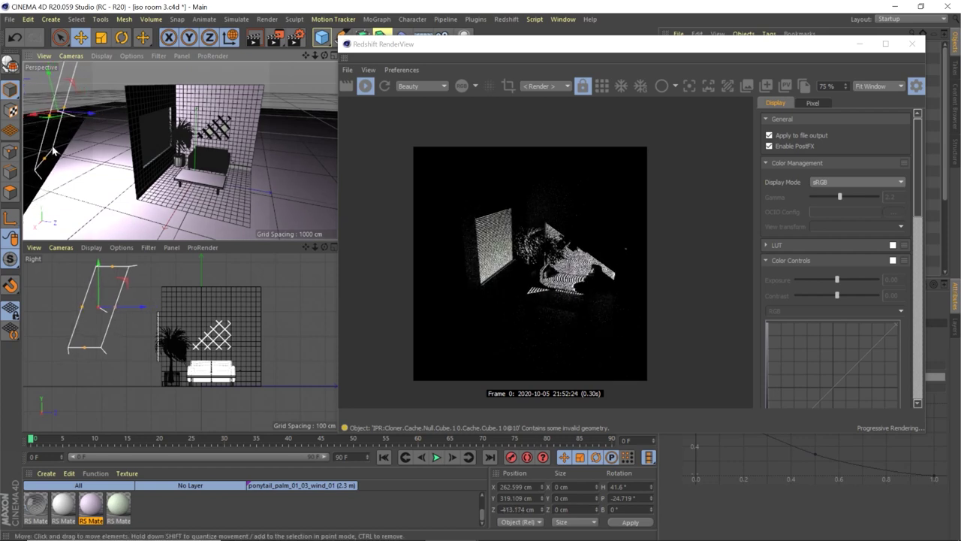
pyautogui.moveTo(45, 158); pyautogui.dragTo(49, 152)
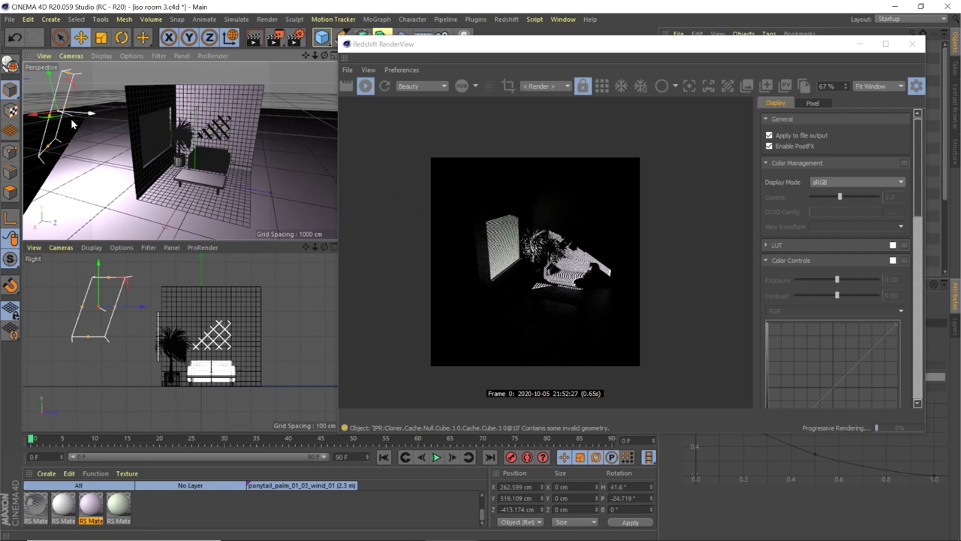
# Turn the window light's heading to about 46° and lengthen the light slightly.
pyautogui.press('r')
pyautogui.moveTo(67, 119); pyautogui.dragTo(67, 113)
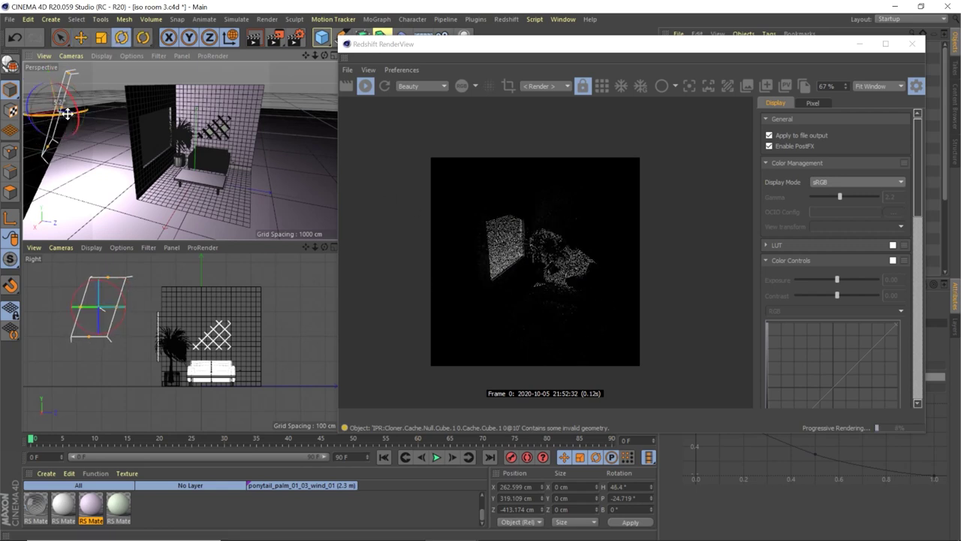
pyautogui.moveTo(67, 75); pyautogui.dragTo(69, 72)
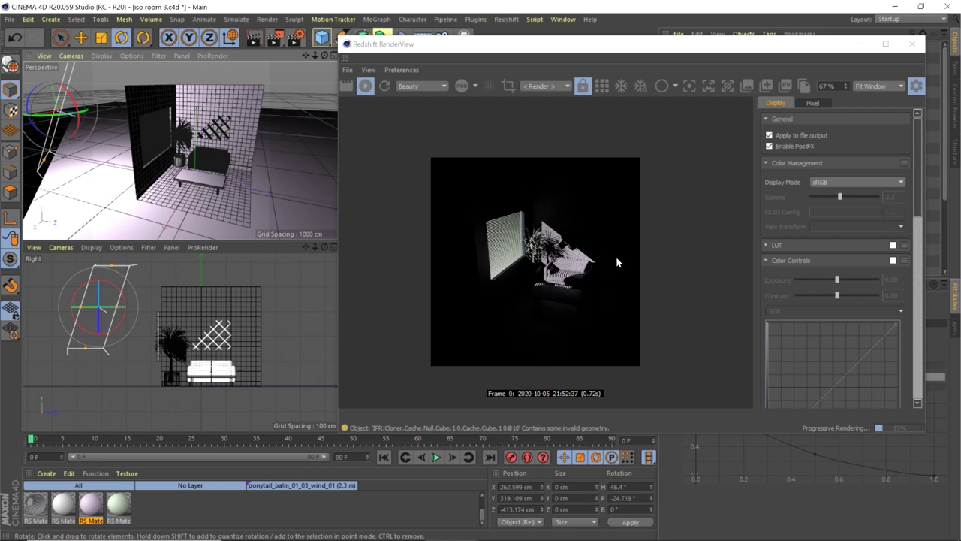
# Re-enable the overhead area light, preview both lights together and close the Redshift RenderView.
pyautogui.moveTo(539, 44); pyautogui.dragTo(261, 42)
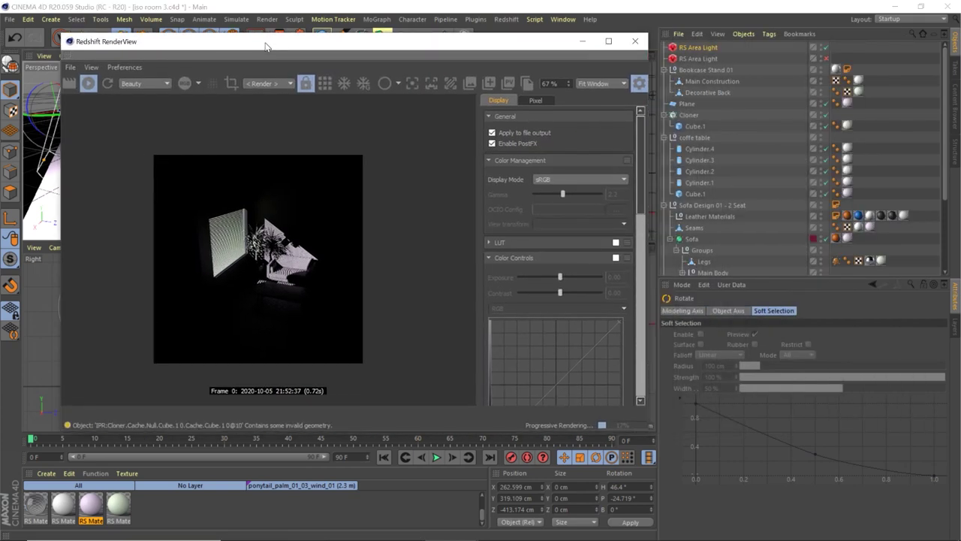
pyautogui.click(827, 58)
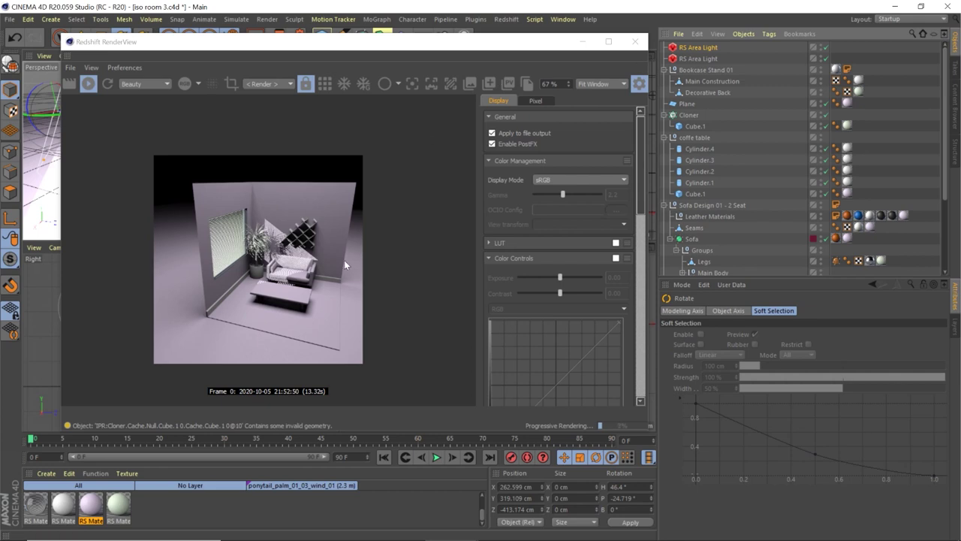
pyautogui.click(636, 42)
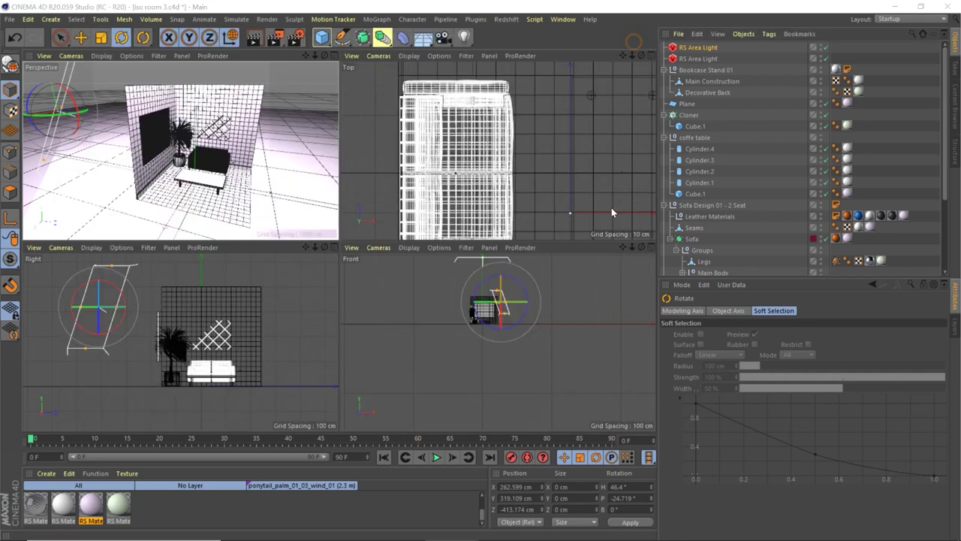
# Switch the perspective viewport to the Isometric axonometric camera.
pyautogui.click(46, 57)
pyautogui.click(72, 56)
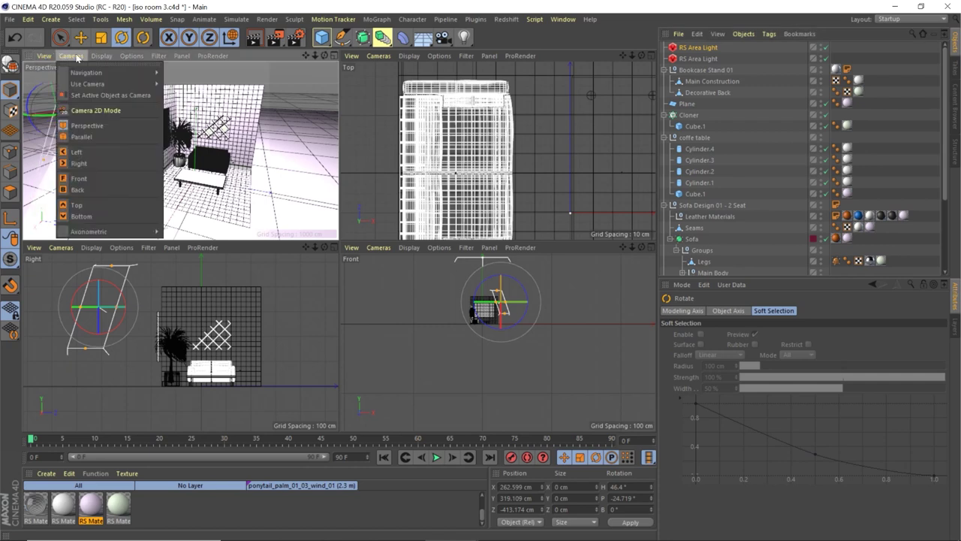
pyautogui.moveTo(81, 232)
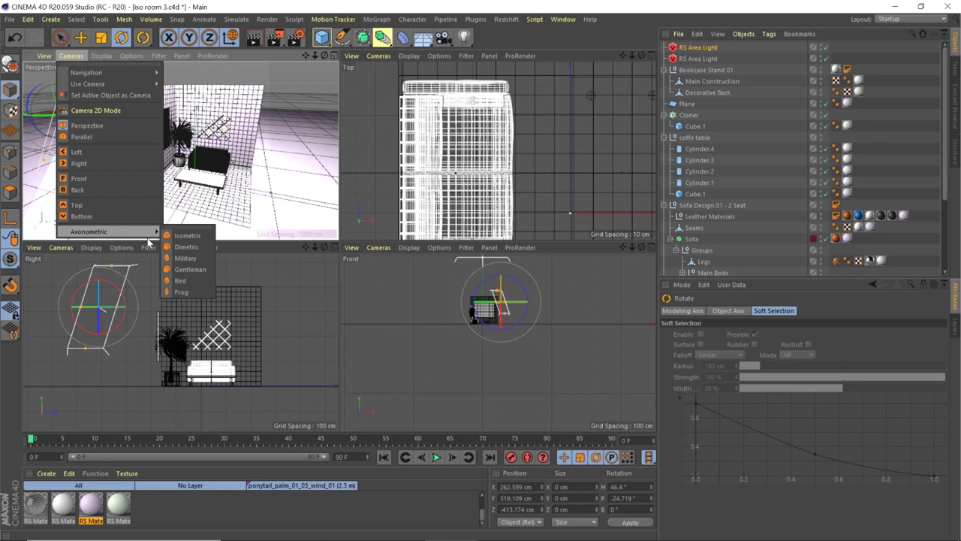
pyautogui.click(187, 236)
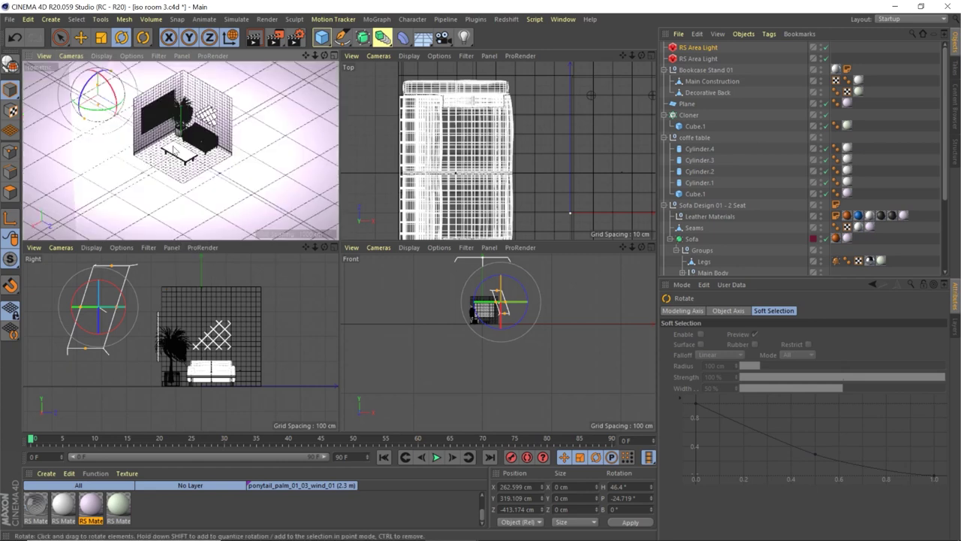
pyautogui.moveTo(186, 134); pyautogui.dragTo(180, 150, button='middle')
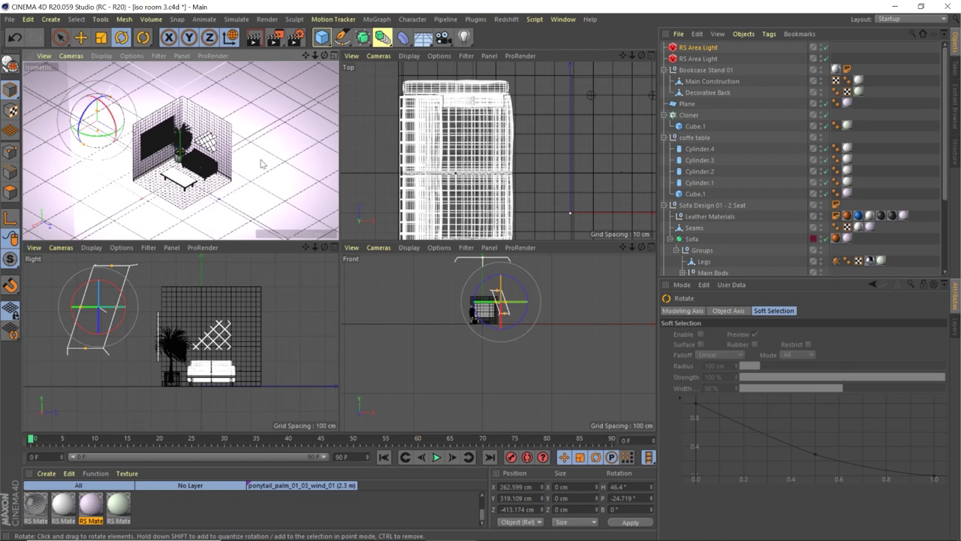
# Frame the room corner in the isometric view and maximise that viewport.
pyautogui.hotkey('ctrl', 'a')
pyautogui.moveTo(153, 117); pyautogui.dragTo(148, 165)
pyautogui.press('e')
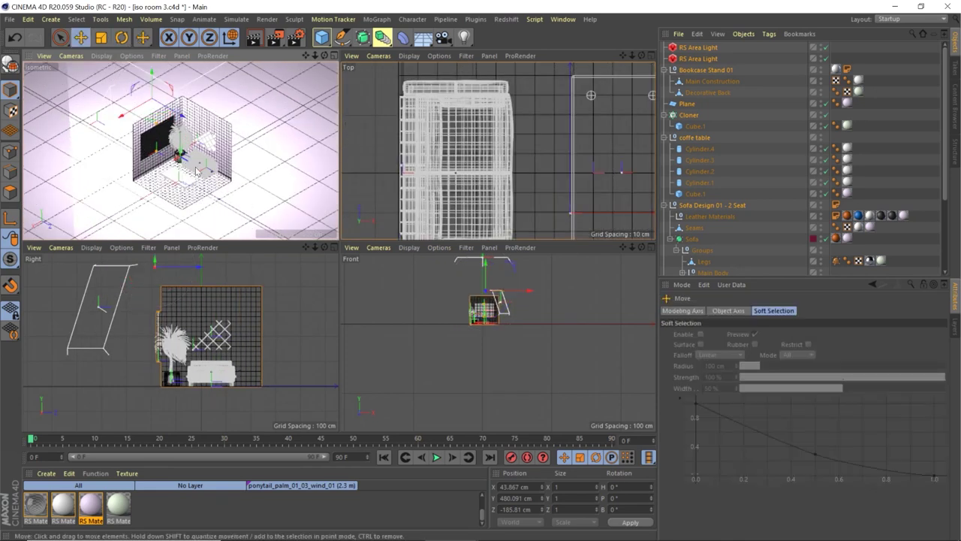
pyautogui.moveTo(284, 168); pyautogui.dragTo(277, 166)
pyautogui.middleClick(242, 163)
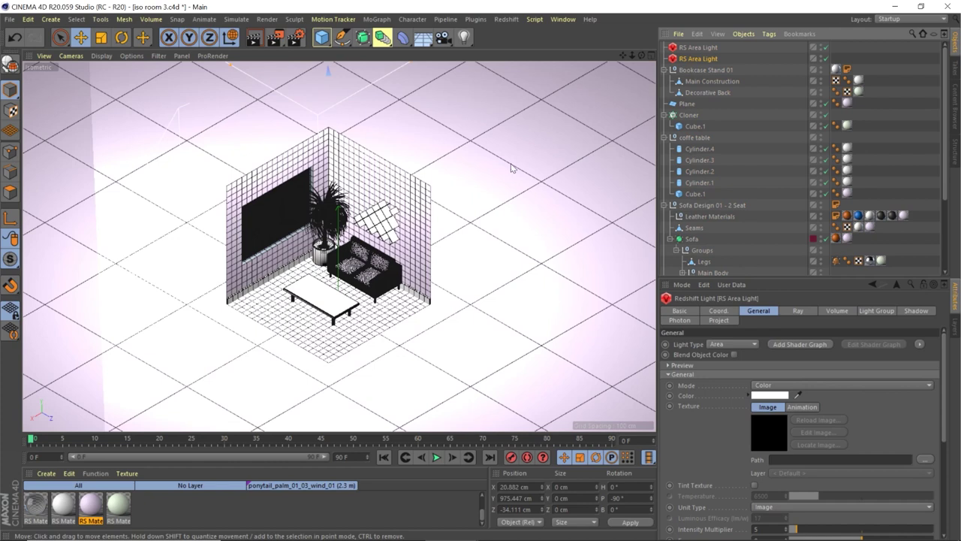
# Open the Redshift RenderView and start a live preview of the isometric view.
pyautogui.click(505, 19)
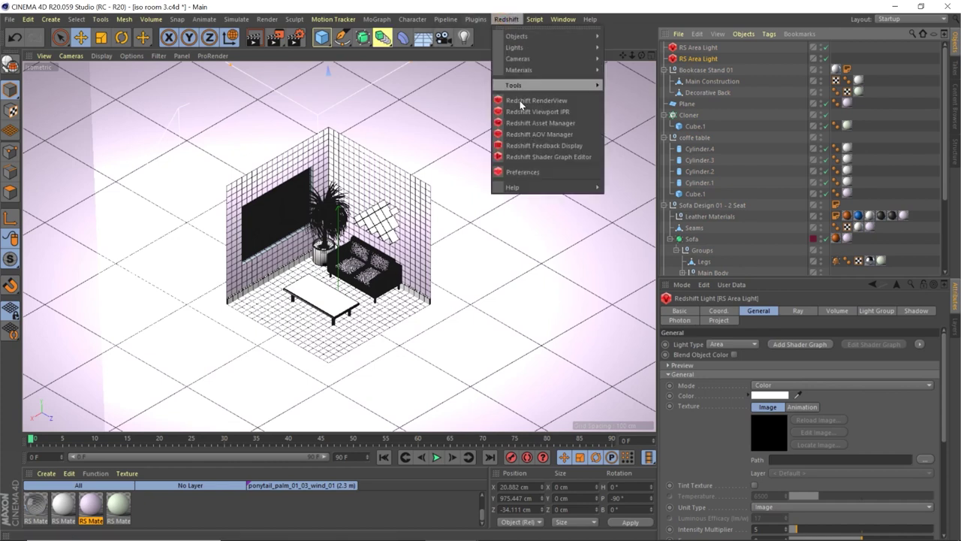
pyautogui.click(526, 100)
pyautogui.moveTo(557, 95); pyautogui.dragTo(195, 73)
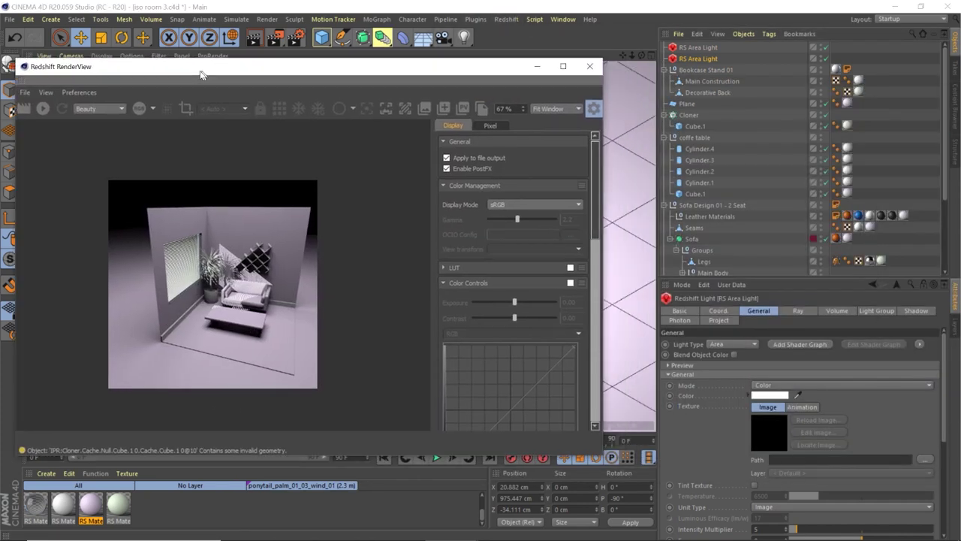
pyautogui.click(41, 109)
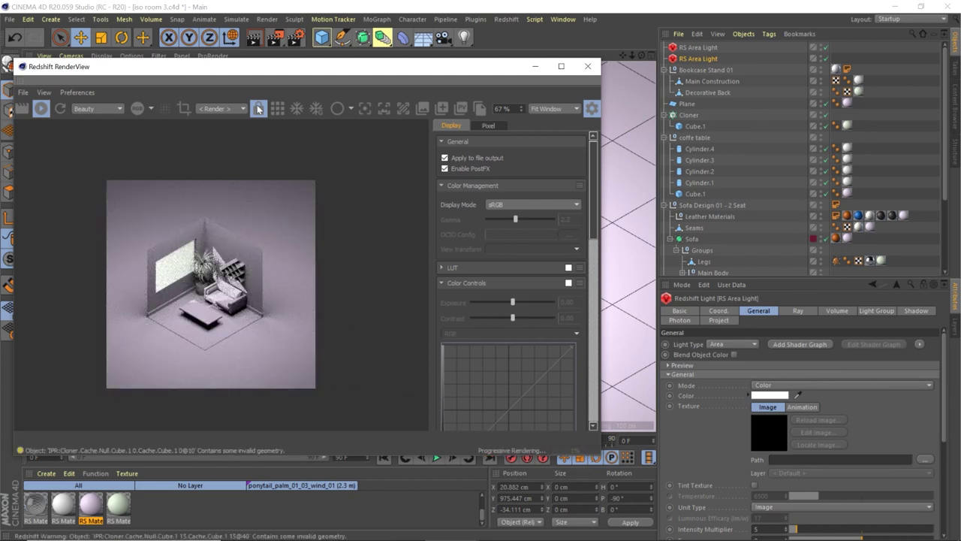
# In the Redshift render settings, set the primary and secondary GI engines to Brute Force.
pyautogui.click(299, 37)
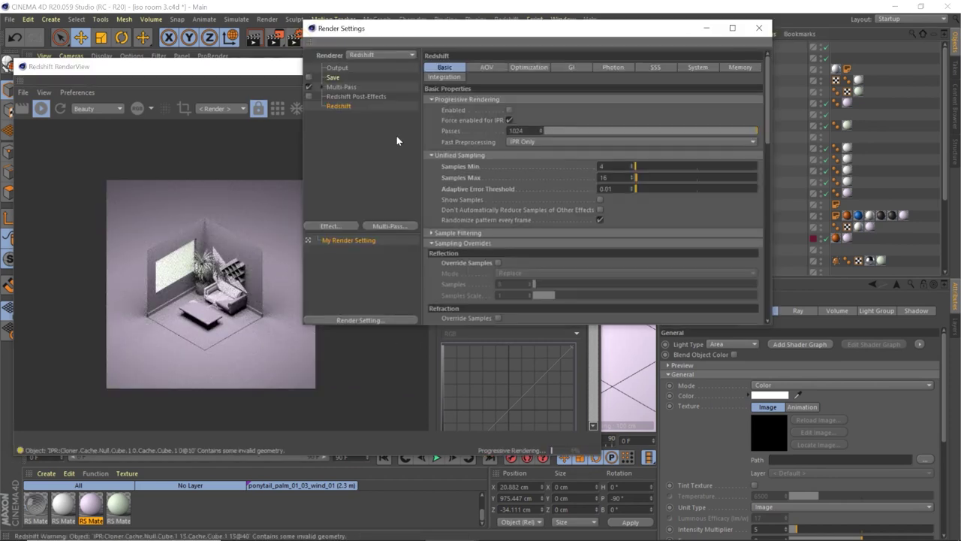
pyautogui.click(571, 68)
pyautogui.click(547, 110)
pyautogui.click(543, 122)
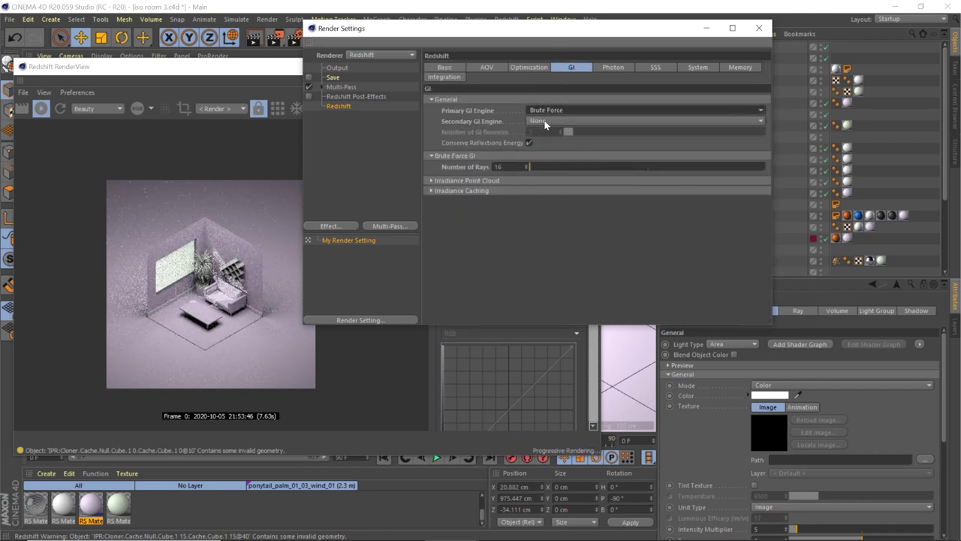
pyautogui.click(539, 121)
pyautogui.click(576, 136)
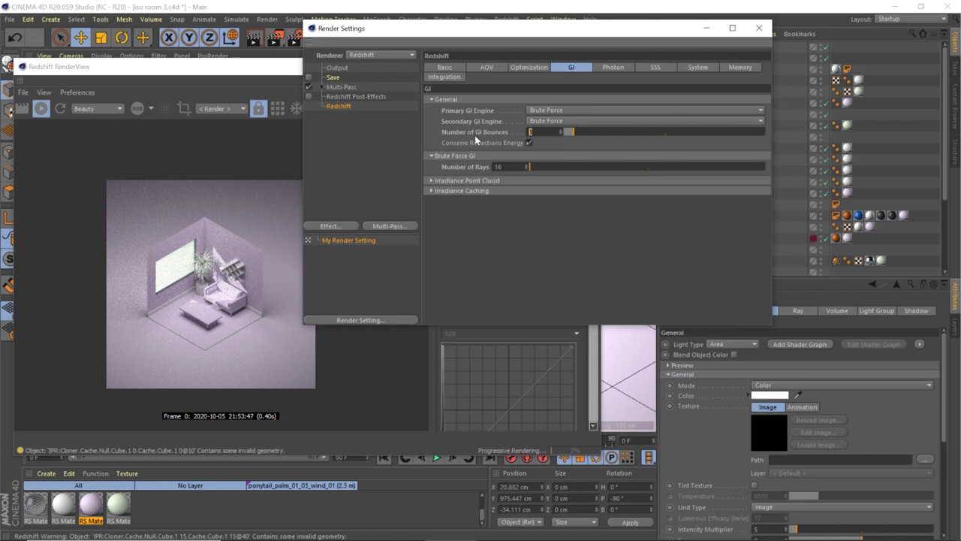
# Set the number of GI bounces to 6 and the Brute Force GI rays to 512.
pyautogui.write('6')
pyautogui.press('Return')
pyautogui.doubleClick(514, 166)
pyautogui.write('512')
pyautogui.press('Return')
# Enable the light sampling override in Replace mode and set its samples to 512.
pyautogui.click(449, 66)
pyautogui.scroll(-5, 458, 270)
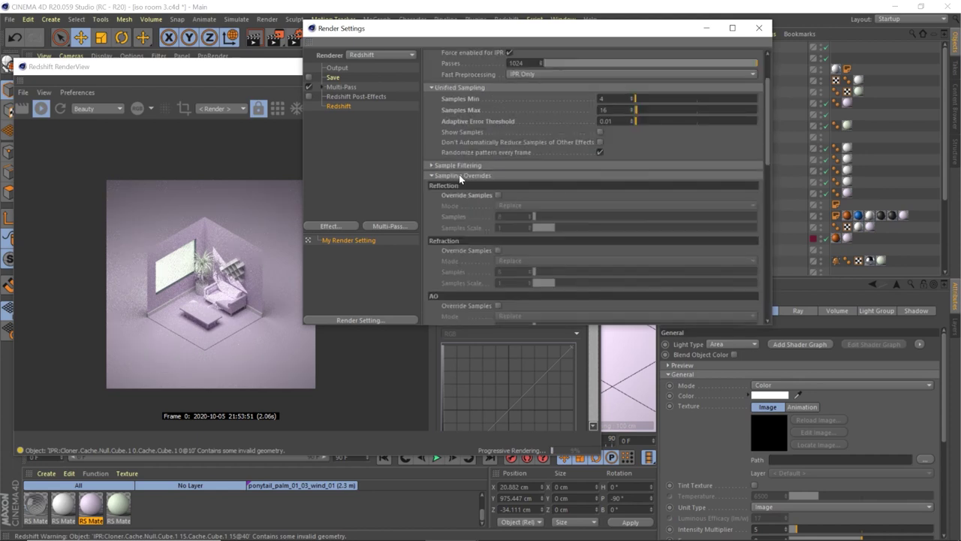
pyautogui.scroll(-3, 468, 278)
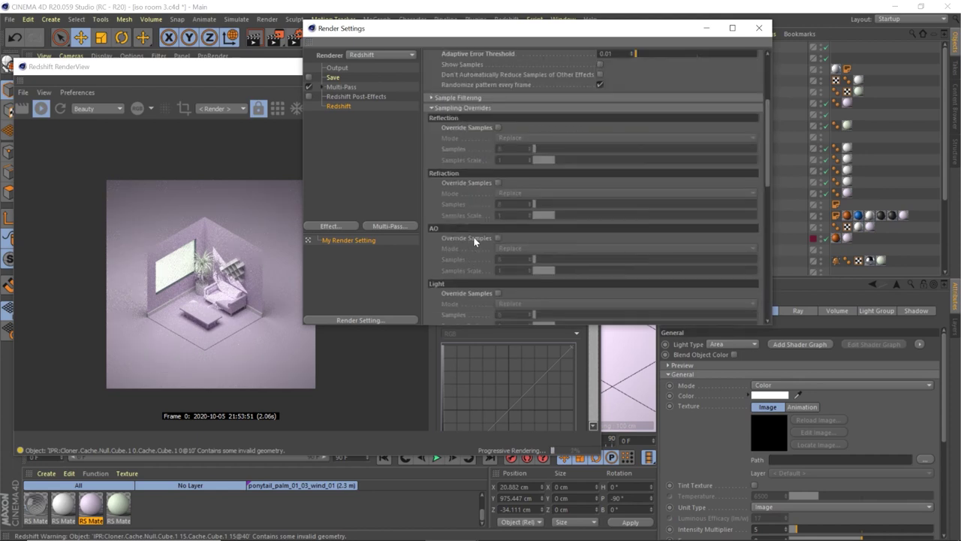
pyautogui.click(498, 293)
pyautogui.scroll(-6, 467, 298)
pyautogui.doubleClick(503, 179)
pyautogui.write('512')
pyautogui.press('Return')
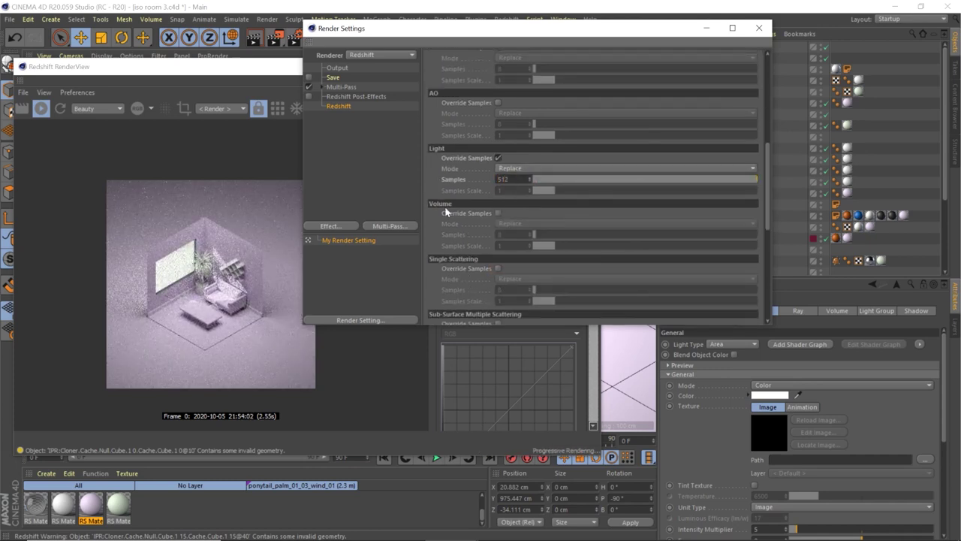
# Enable the reflection sampling override in Replace mode with 64 samples.
pyautogui.scroll(9, 458, 228)
pyautogui.click(498, 196)
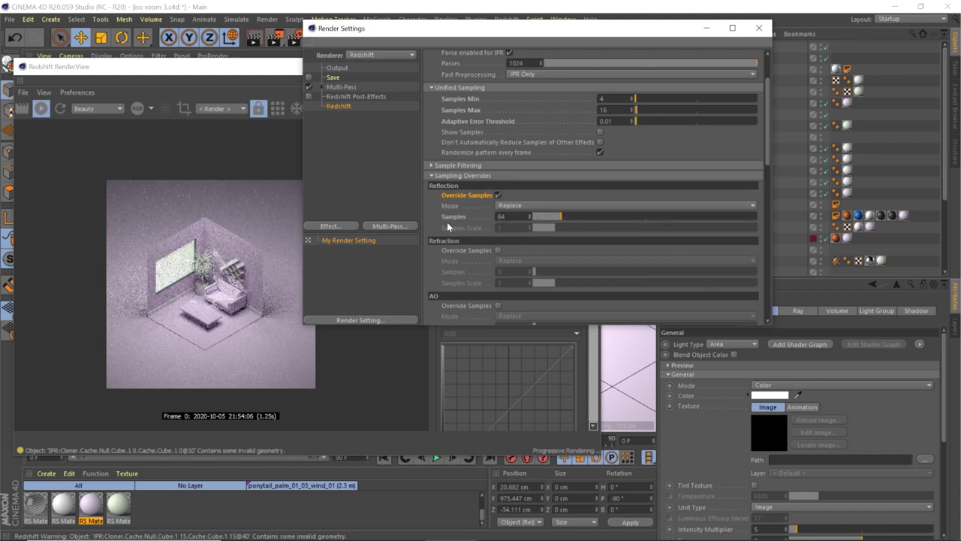
pyautogui.scroll(-12, 458, 259)
# Set the unified sampling adaptive error threshold to 0.003.
pyautogui.scroll(15, 458, 259)
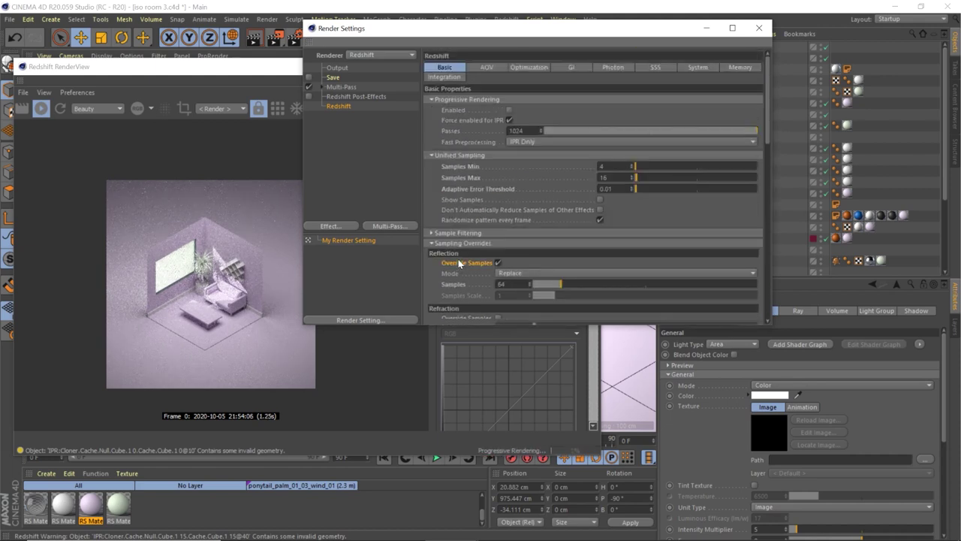
pyautogui.click(622, 188)
pyautogui.write('.003')
pyautogui.press('Return')
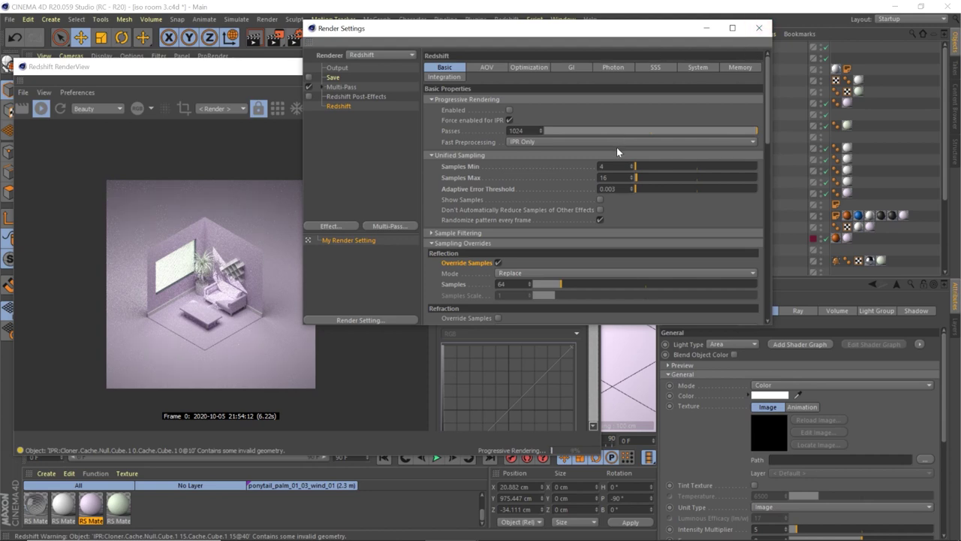
# Close the render settings and tint the second area light purple with hue 281° and saturation 45%.
pyautogui.click(763, 30)
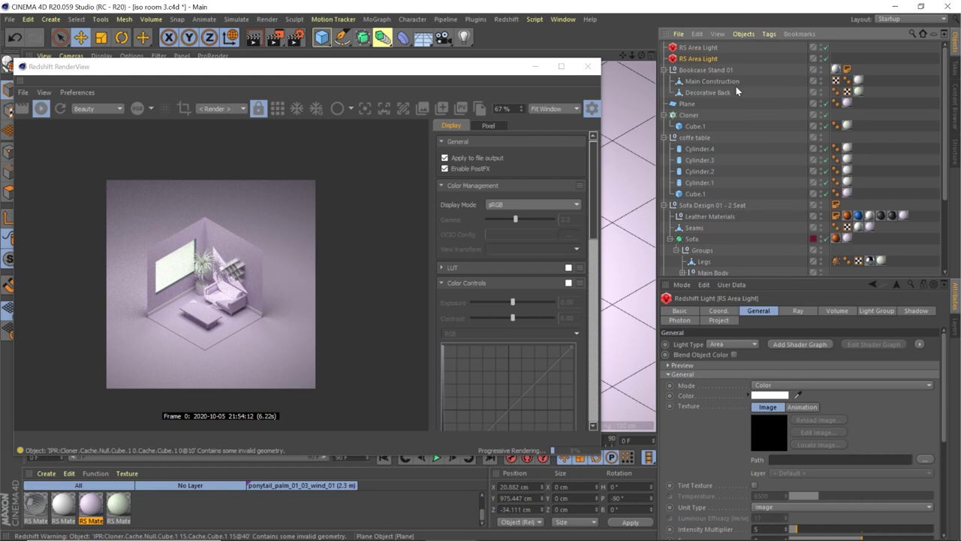
pyautogui.click(758, 396)
pyautogui.click(832, 394)
pyautogui.moveTo(751, 406); pyautogui.dragTo(773, 406)
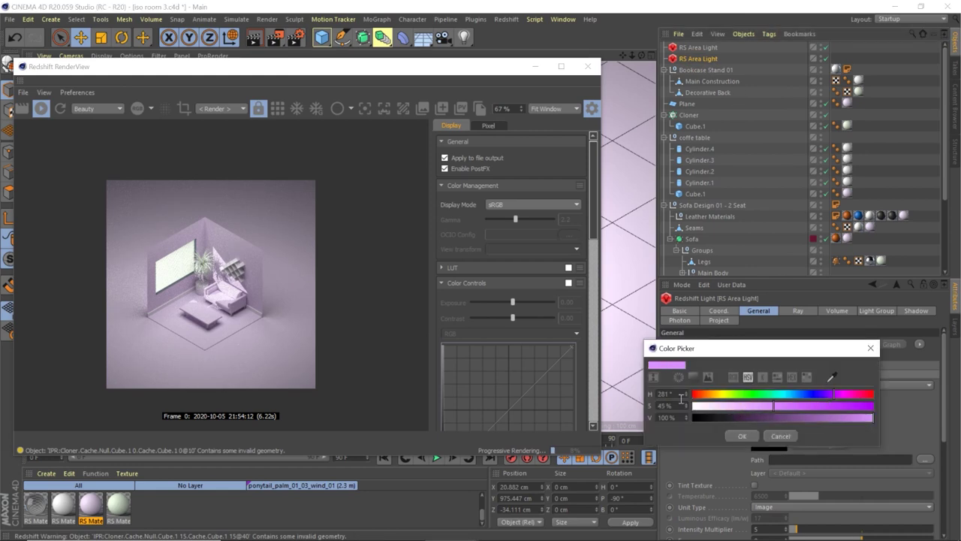
pyautogui.click(737, 437)
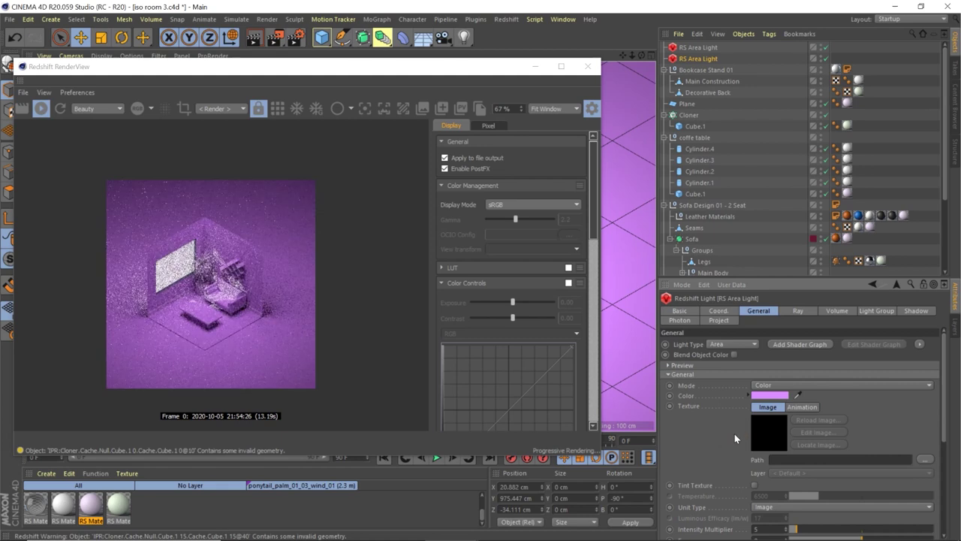
# Shift the same area light's color to a bluer purple with saturation 53%.
pyautogui.click(772, 395)
pyautogui.click(840, 393)
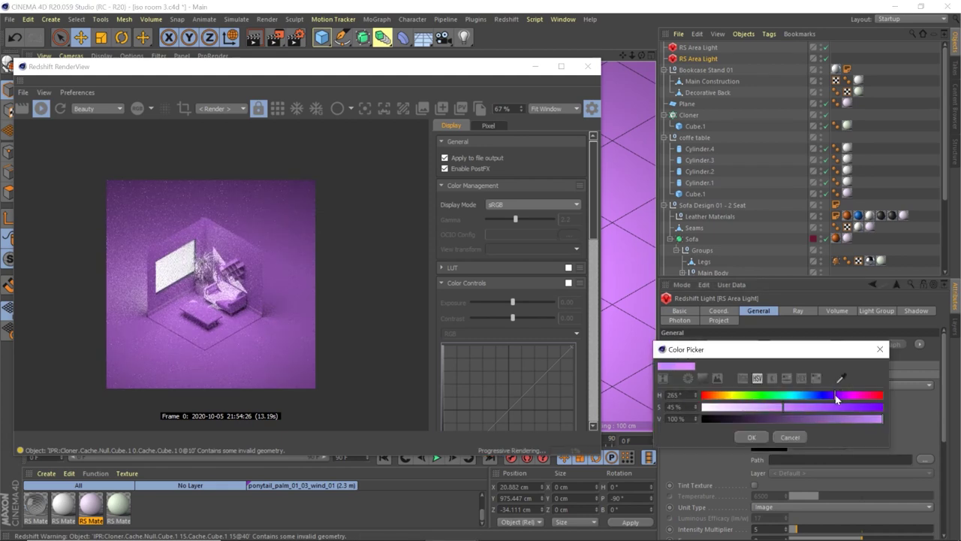
pyautogui.click(752, 436)
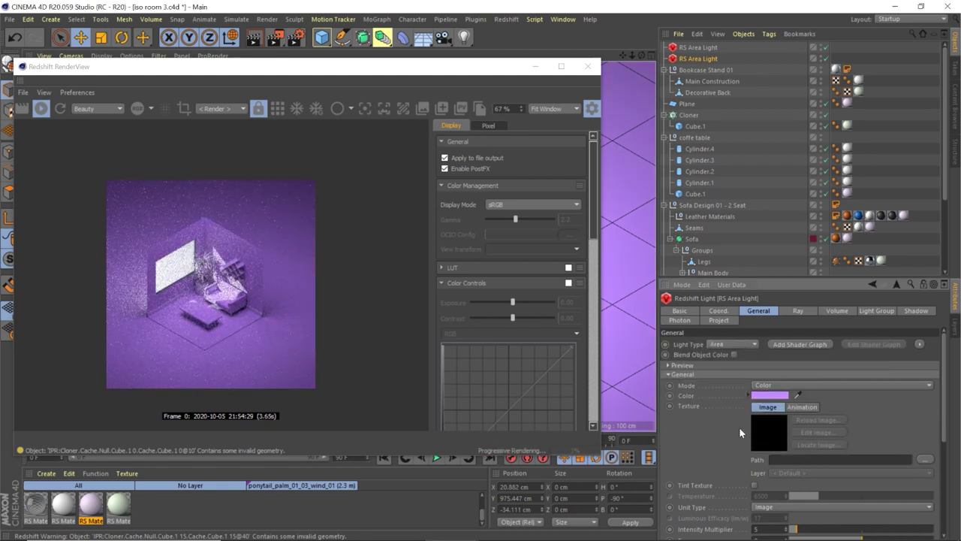
pyautogui.click(771, 395)
pyautogui.click(830, 397)
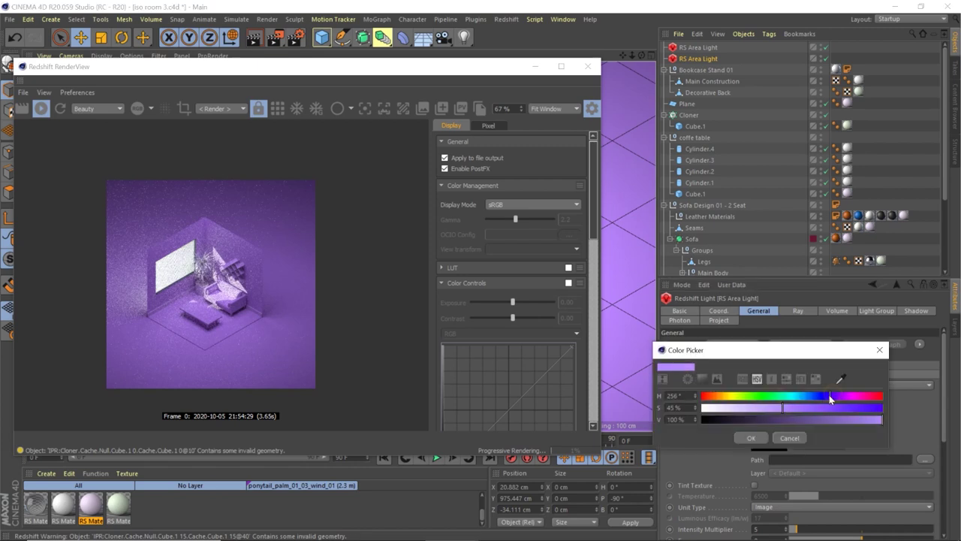
pyautogui.moveTo(788, 411); pyautogui.dragTo(797, 409)
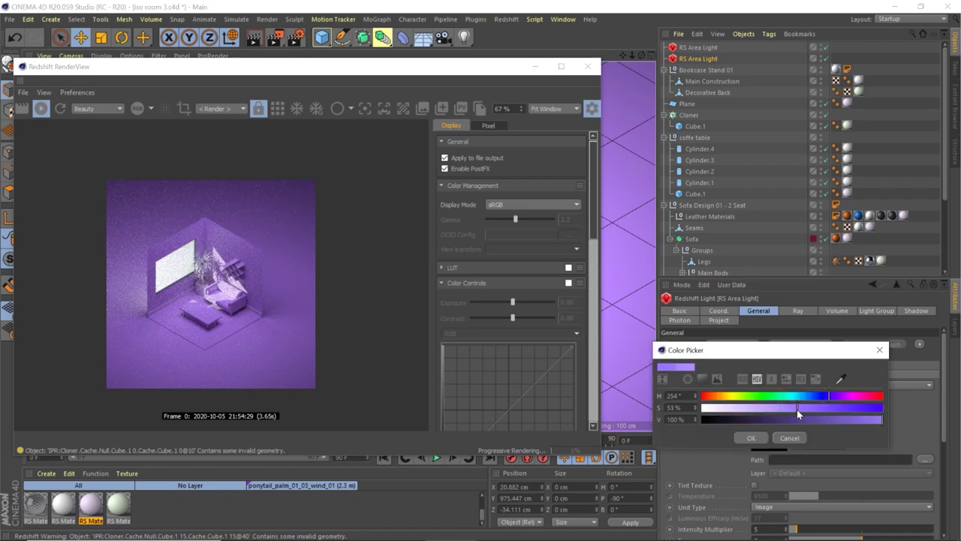
pyautogui.click(752, 438)
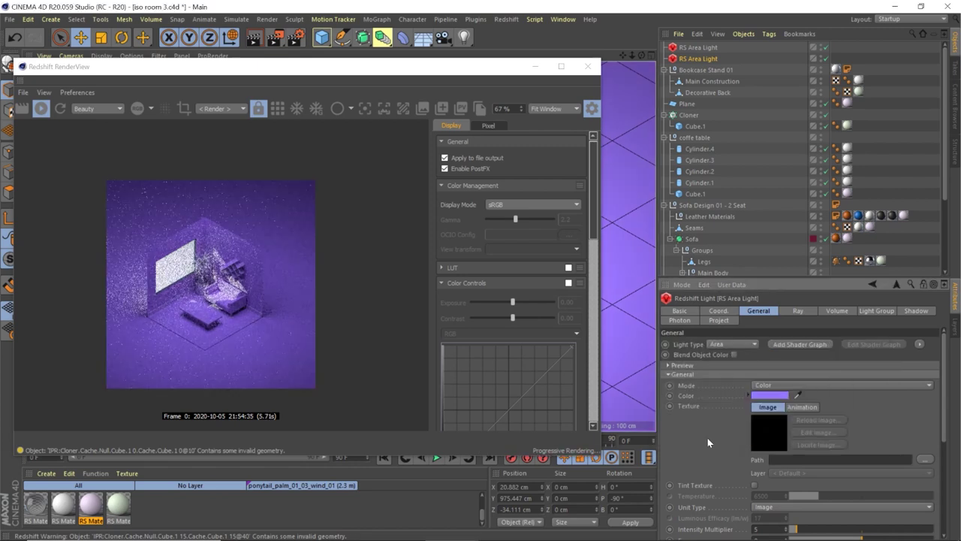
pyautogui.click(771, 395)
pyautogui.click(834, 393)
pyautogui.click(754, 434)
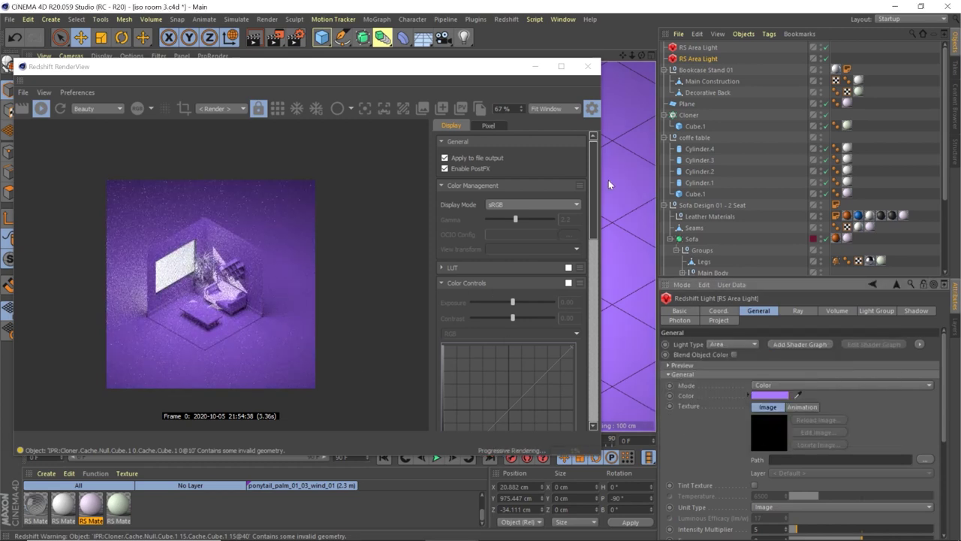
# Change the first area light's color from white to a pale turquoise.
pyautogui.click(704, 47)
pyautogui.click(766, 396)
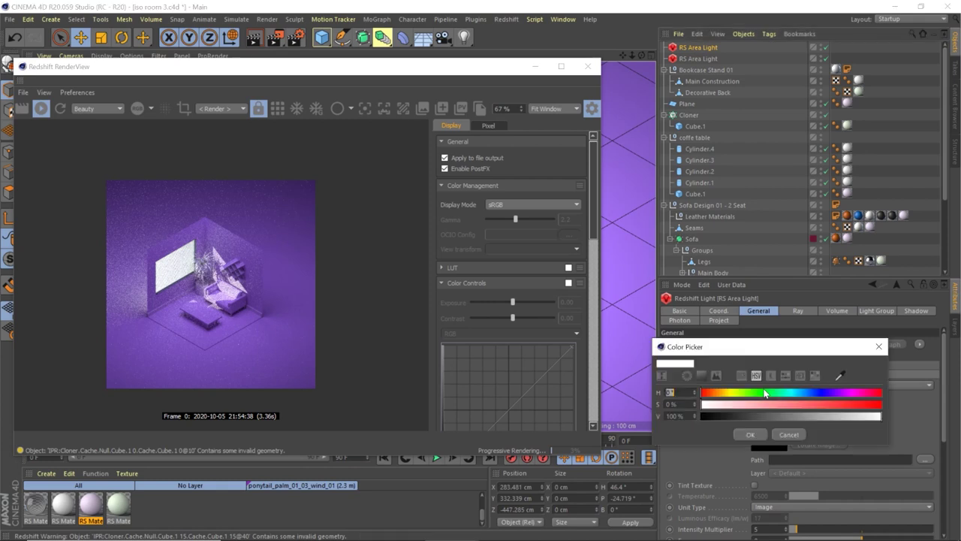
pyautogui.click(786, 393)
pyautogui.click(774, 405)
pyautogui.click(750, 435)
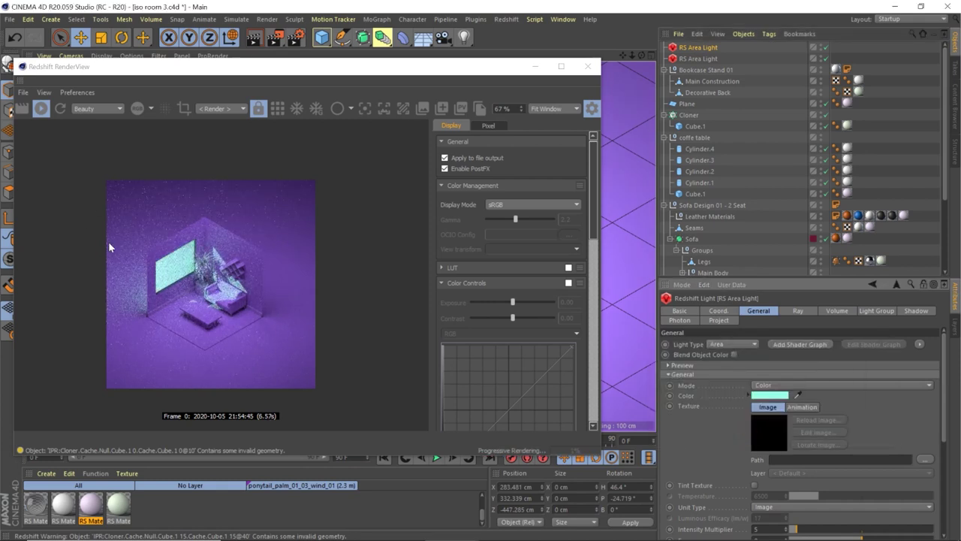
# Widen the render view window so its whole toolbar and display settings fit.
pyautogui.click(695, 126)
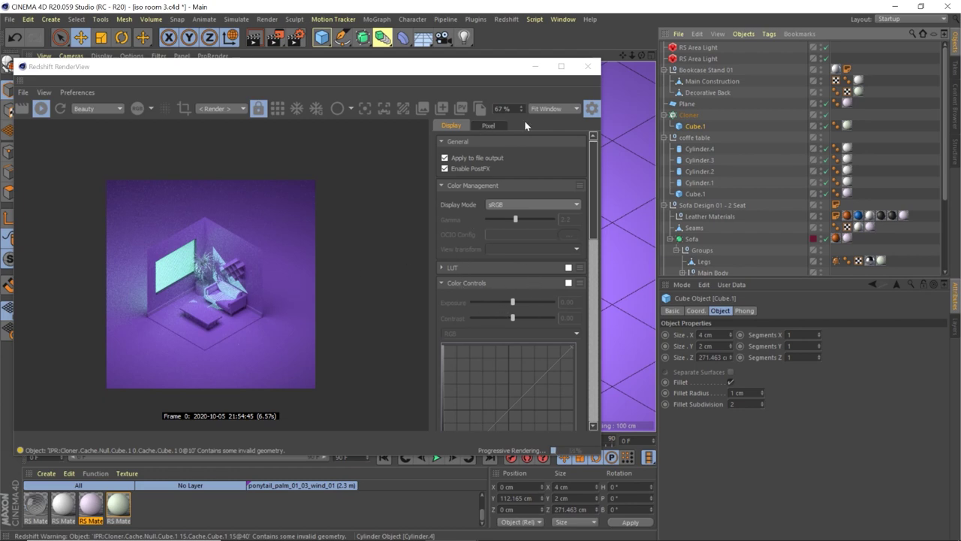
pyautogui.click(591, 108)
pyautogui.click(590, 109)
pyautogui.moveTo(600, 105); pyautogui.dragTo(556, 113)
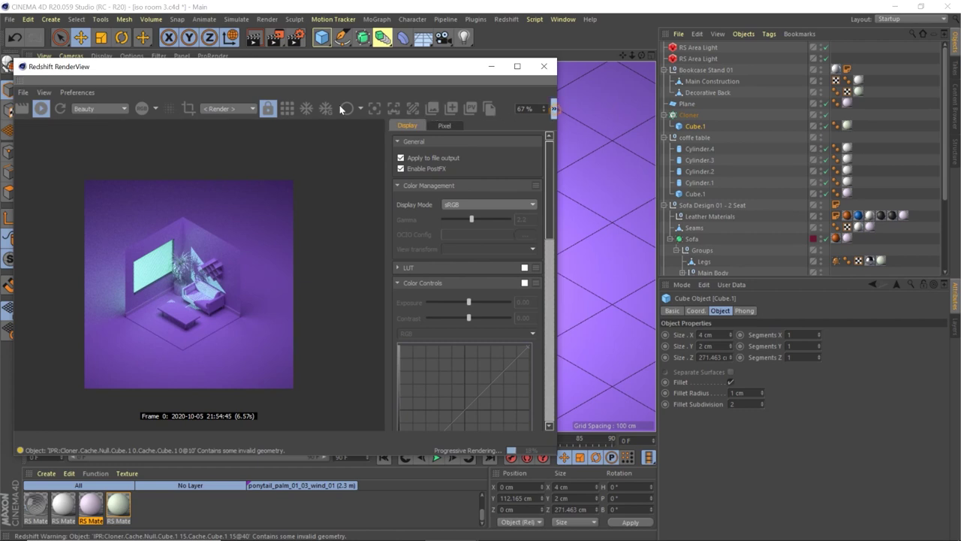
pyautogui.moveTo(557, 91); pyautogui.dragTo(649, 94)
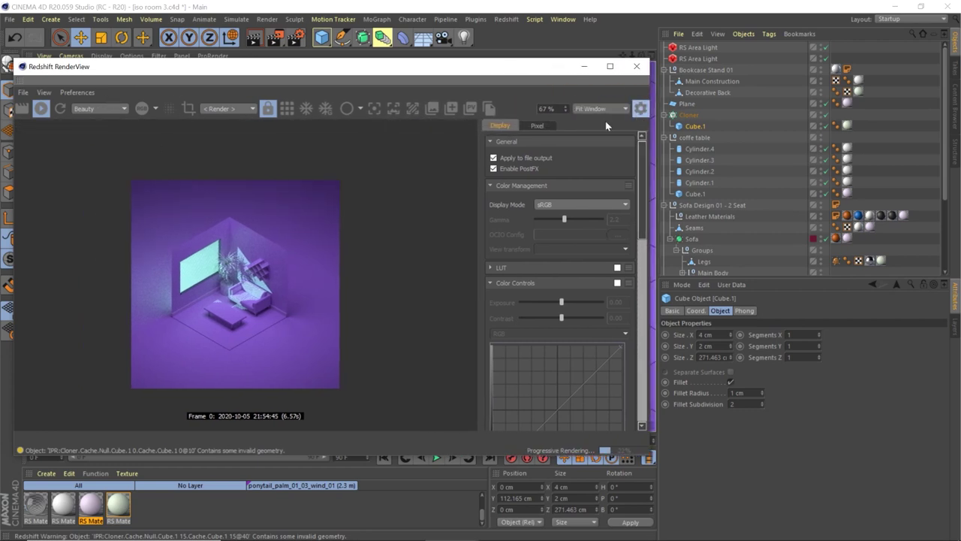
# Enable the render view's color controls and raise the contrast to 0.28.
pyautogui.click(617, 283)
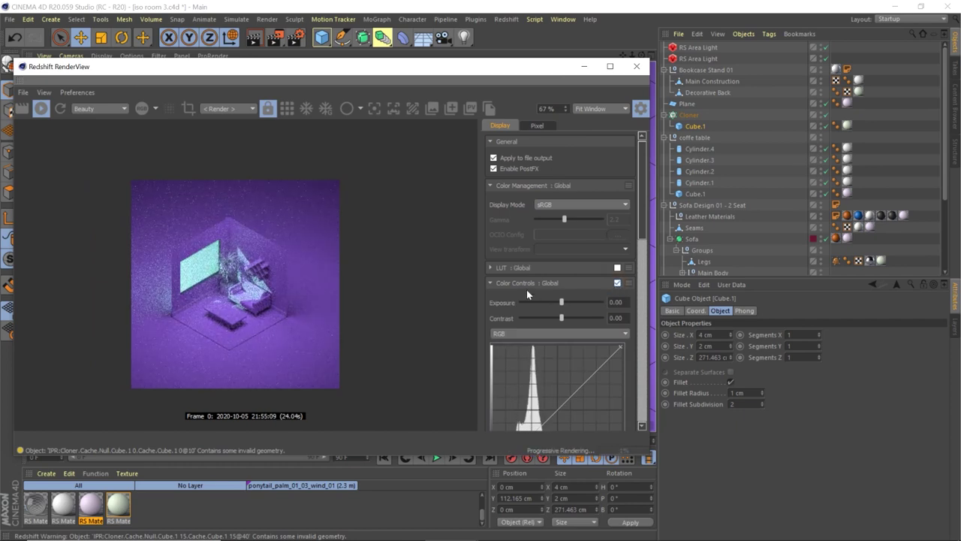
pyautogui.moveTo(560, 318); pyautogui.dragTo(572, 319)
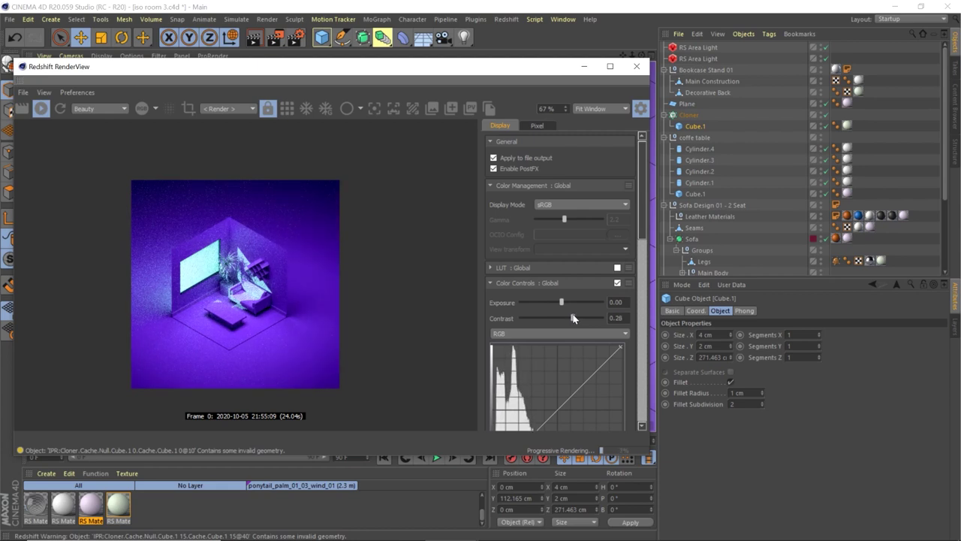
pyautogui.scroll(2, 333, 309)
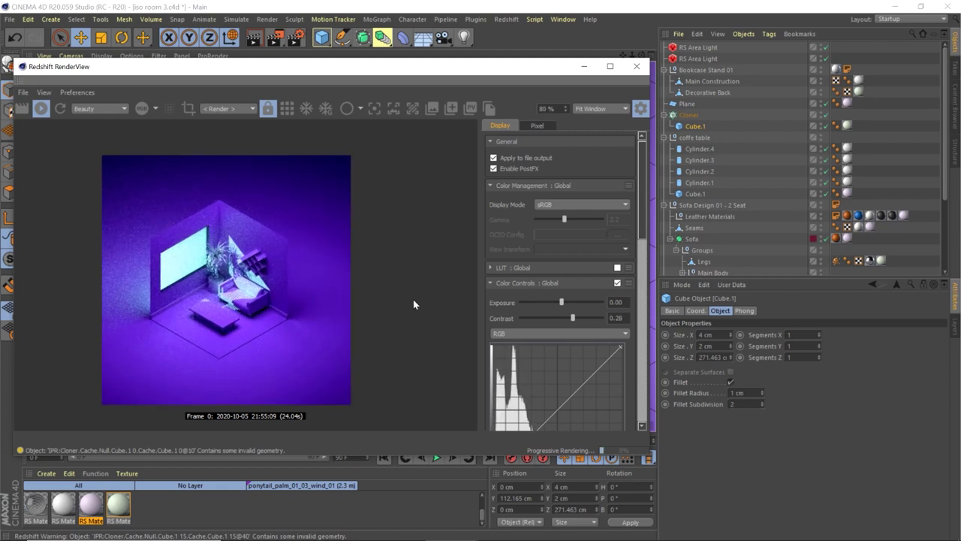
pyautogui.scroll(-2, 485, 305)
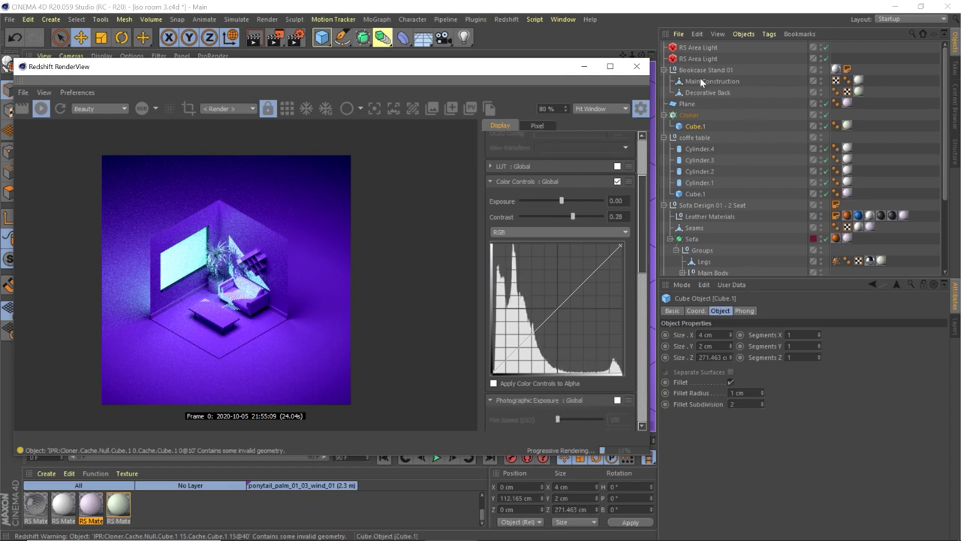
# Lower the saturation of the second area light's color to get a paler purple.
pyautogui.click(714, 60)
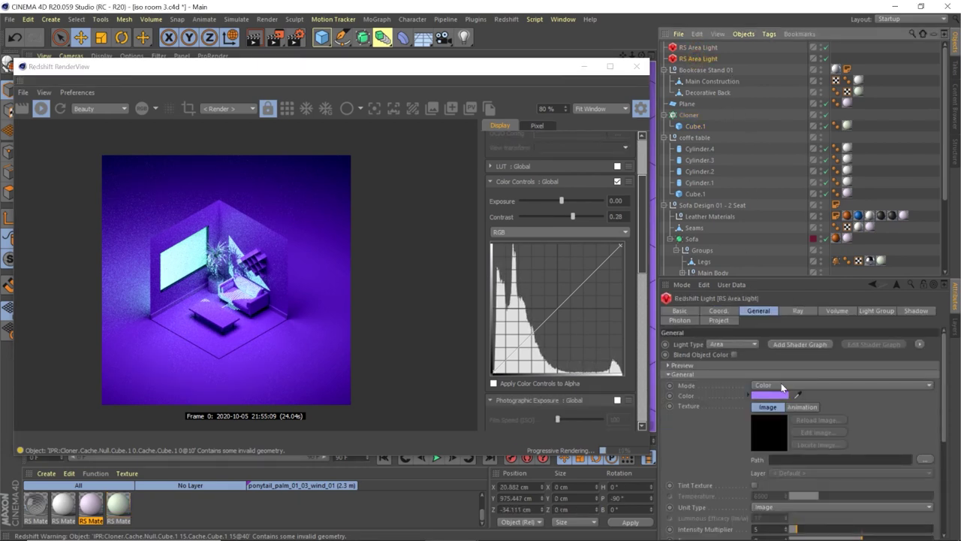
pyautogui.click(779, 395)
pyautogui.moveTo(807, 405); pyautogui.dragTo(772, 403)
pyautogui.click(744, 432)
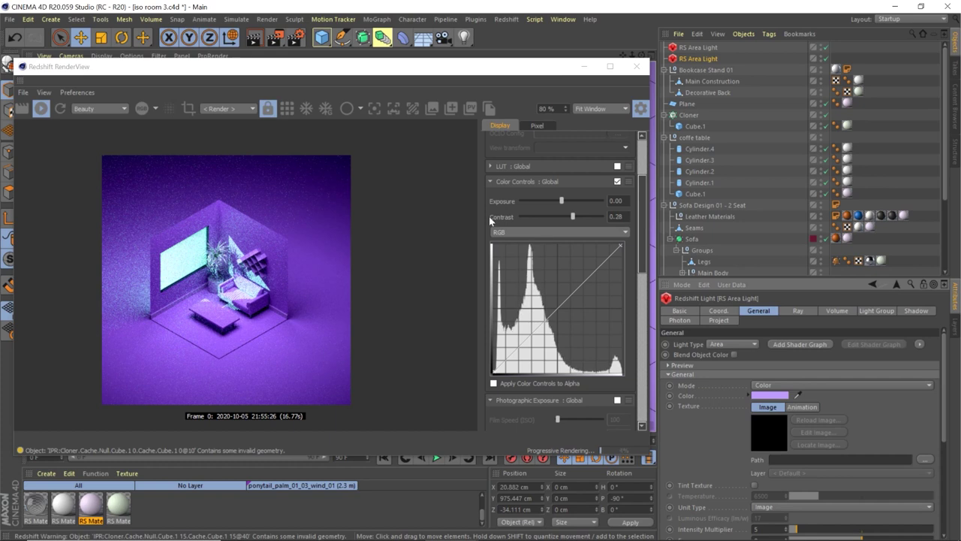
# Add a point in the highlights of the RGB curve and lift it slightly above the diagonal.
pyautogui.scroll(-3, 494, 218)
pyautogui.click(510, 291)
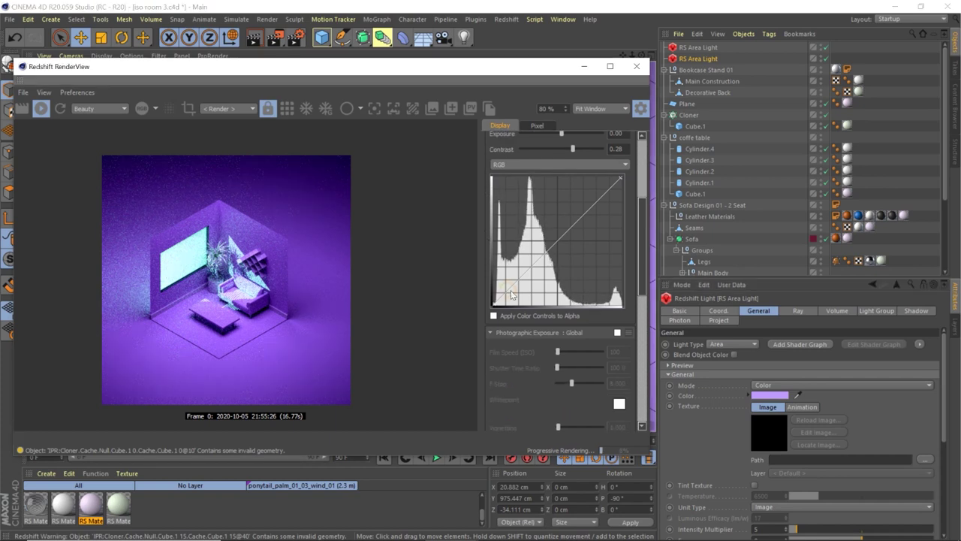
pyautogui.click(592, 202)
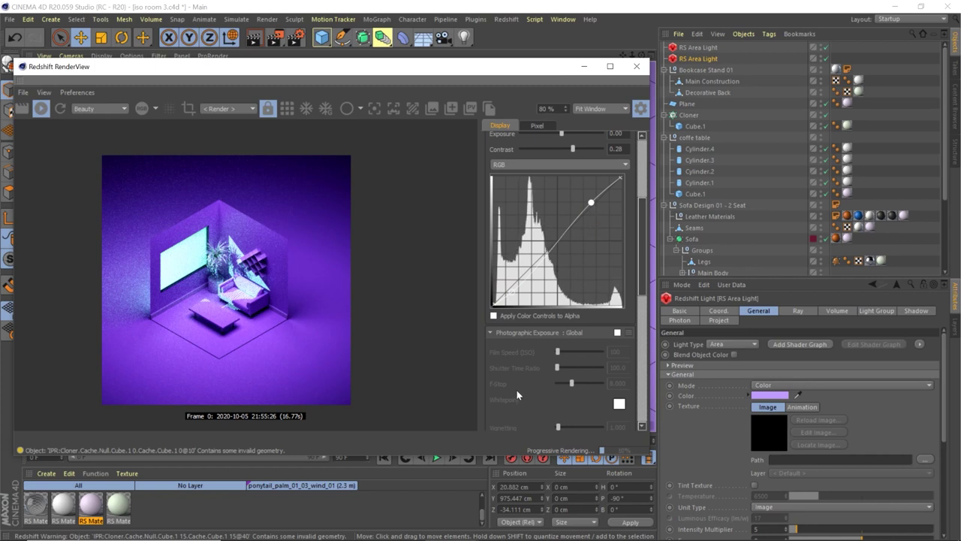
# Enable photographic exposure and set the f-stop to about 10.07.
pyautogui.scroll(-3, 517, 390)
pyautogui.click(617, 265)
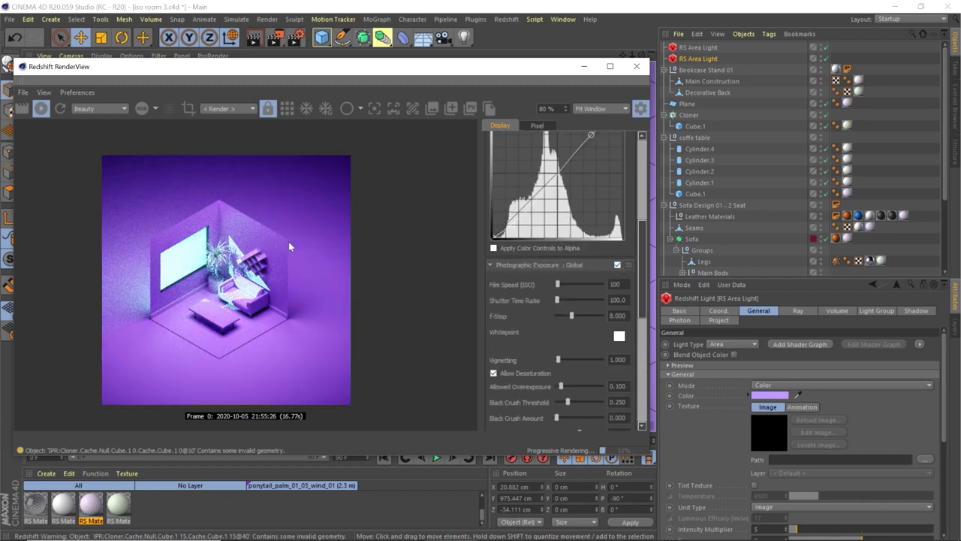
pyautogui.moveTo(573, 315); pyautogui.dragTo(575, 318)
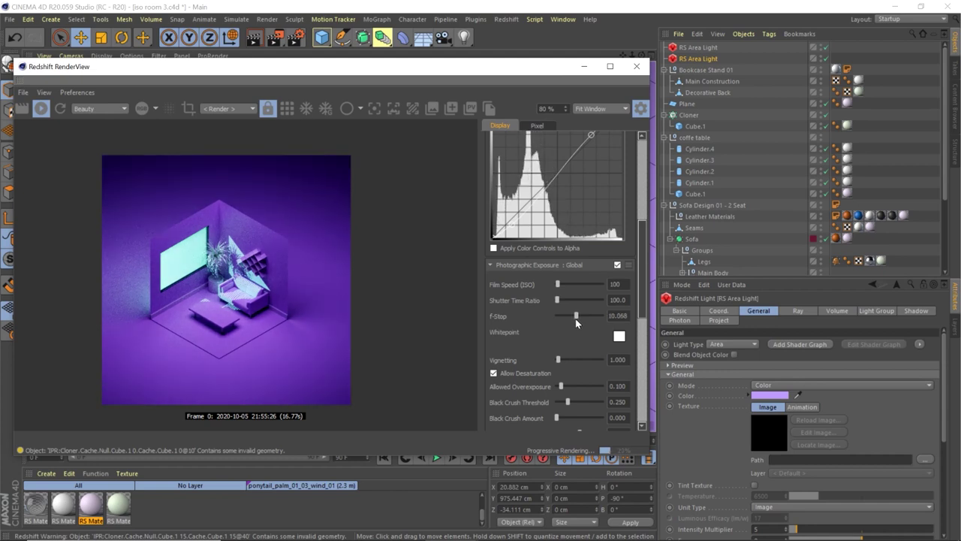
# Enable bloom and lower its threshold to about 1.26 and its softness to about 0.08.
pyautogui.scroll(-1, 527, 335)
pyautogui.scroll(-2, 528, 339)
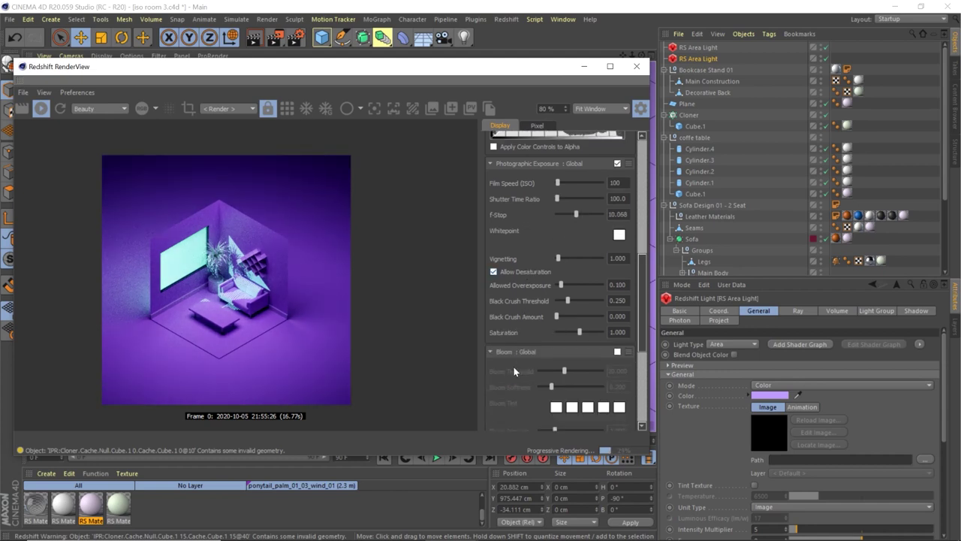
pyautogui.click(619, 352)
pyautogui.moveTo(565, 372); pyautogui.dragTo(542, 373)
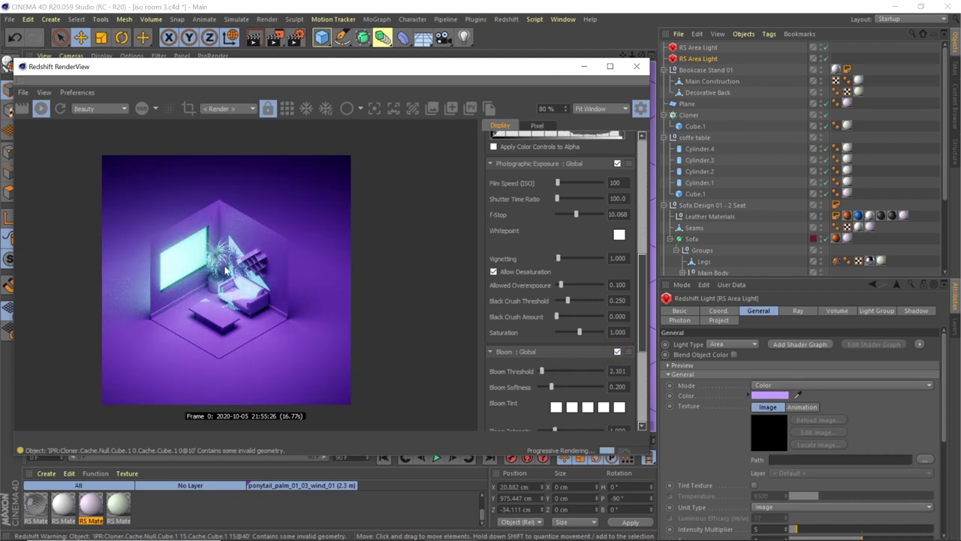
pyautogui.moveTo(553, 387); pyautogui.dragTo(546, 390)
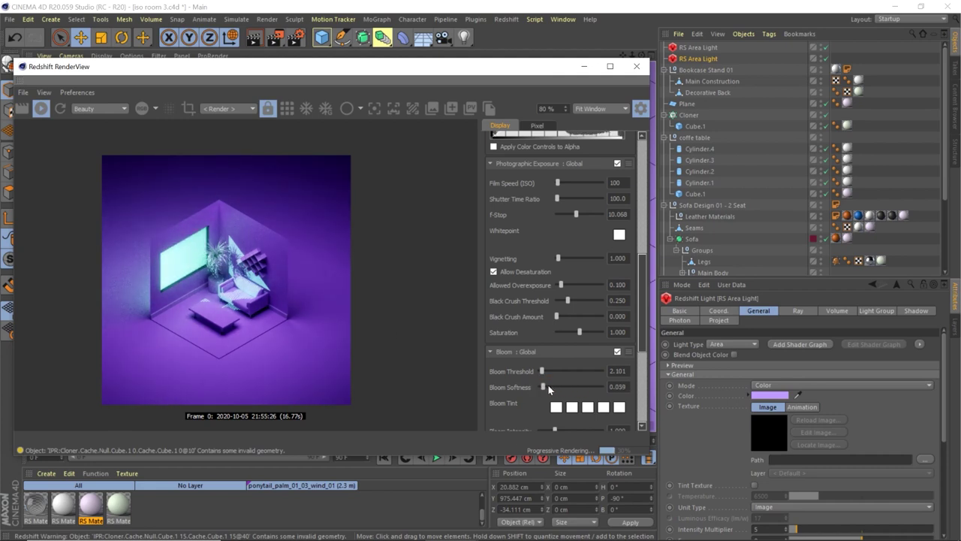
pyautogui.moveTo(541, 372); pyautogui.dragTo(539, 374)
# Try a bloom intensity of about 0.74 and set it back to 1.
pyautogui.scroll(-3, 519, 377)
pyautogui.moveTo(551, 363)
pyautogui.mouseDown()
pyautogui.moveTo(589, 365)
pyautogui.moveTo(538, 367)
pyautogui.moveTo(549, 368)
pyautogui.mouseUp()
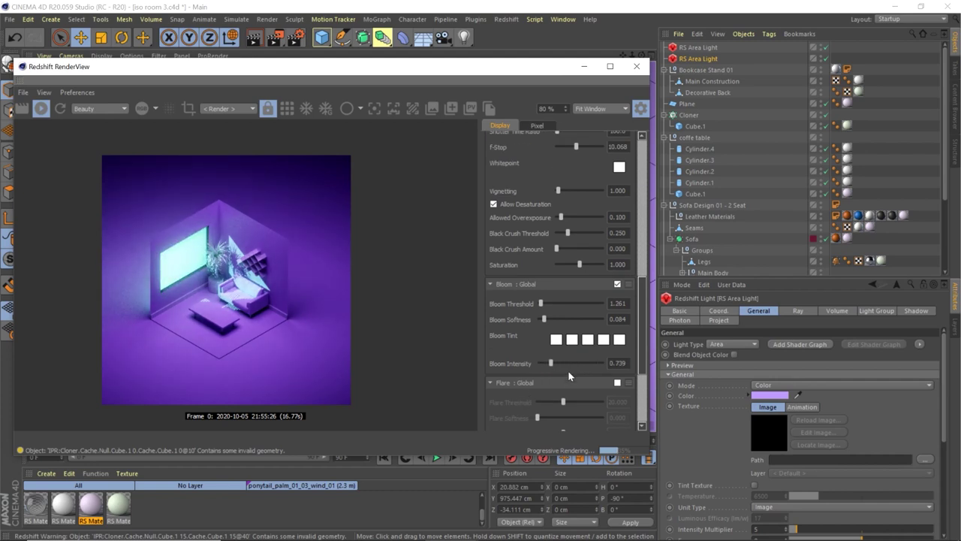
pyautogui.doubleClick(614, 364)
pyautogui.write('1')
pyautogui.press('Return')
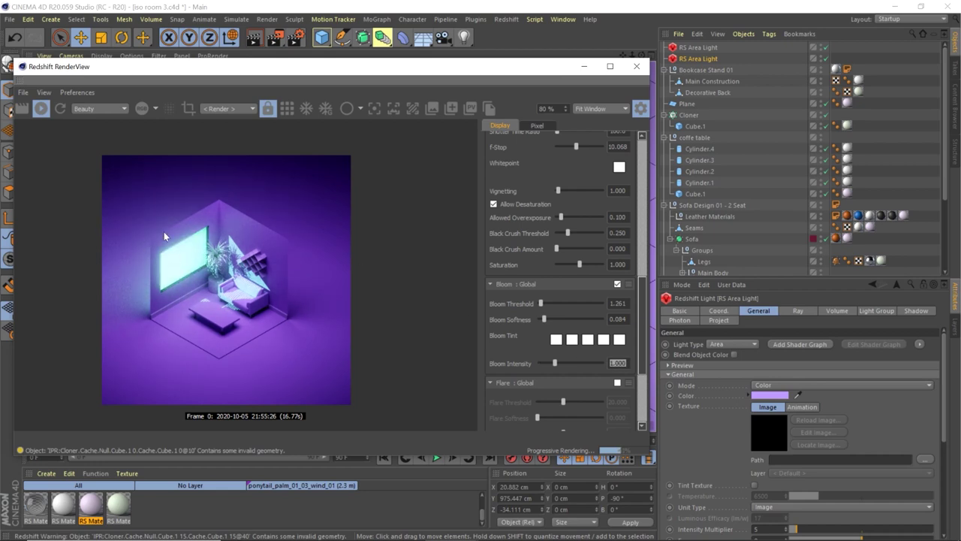
# Try a color controls exposure of 0.26 and reset it to 0.
pyautogui.scroll(10, 517, 314)
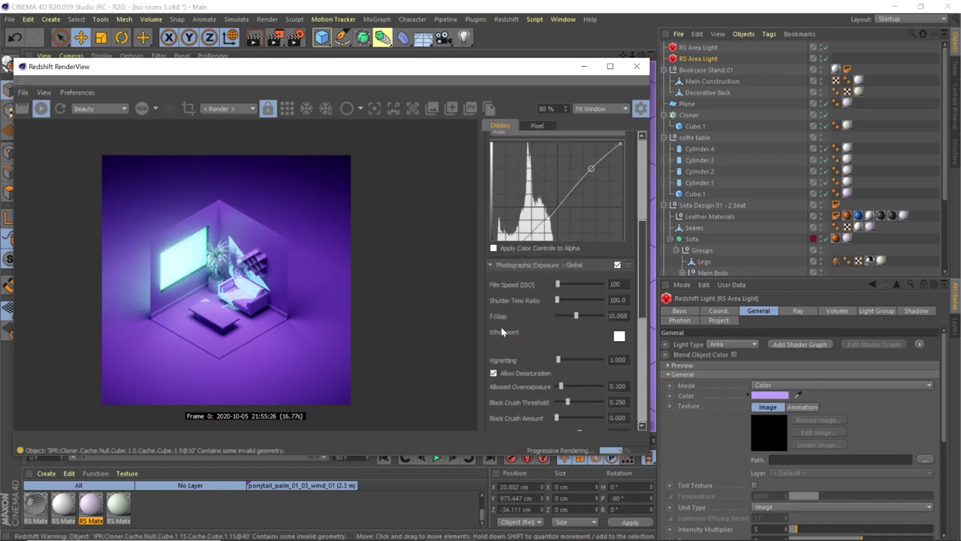
pyautogui.scroll(2, 493, 234)
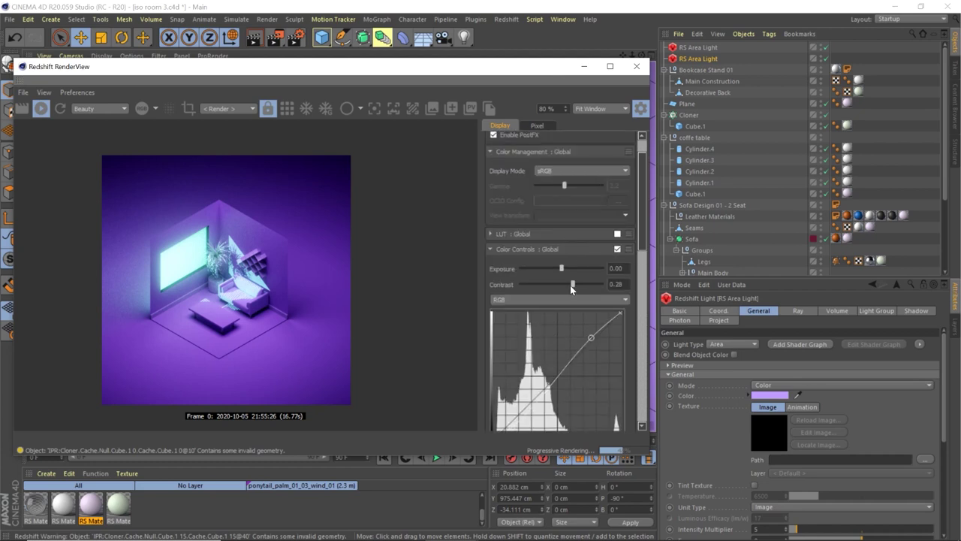
pyautogui.moveTo(563, 269); pyautogui.dragTo(564, 269)
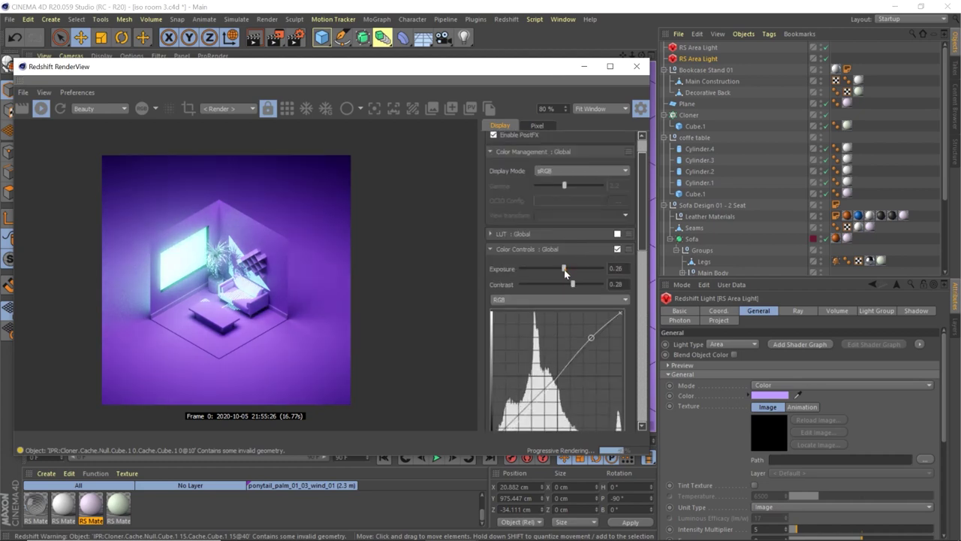
pyautogui.doubleClick(613, 269)
pyautogui.click(614, 269)
pyautogui.press('Return')
pyautogui.write('1')
pyautogui.press('Return')
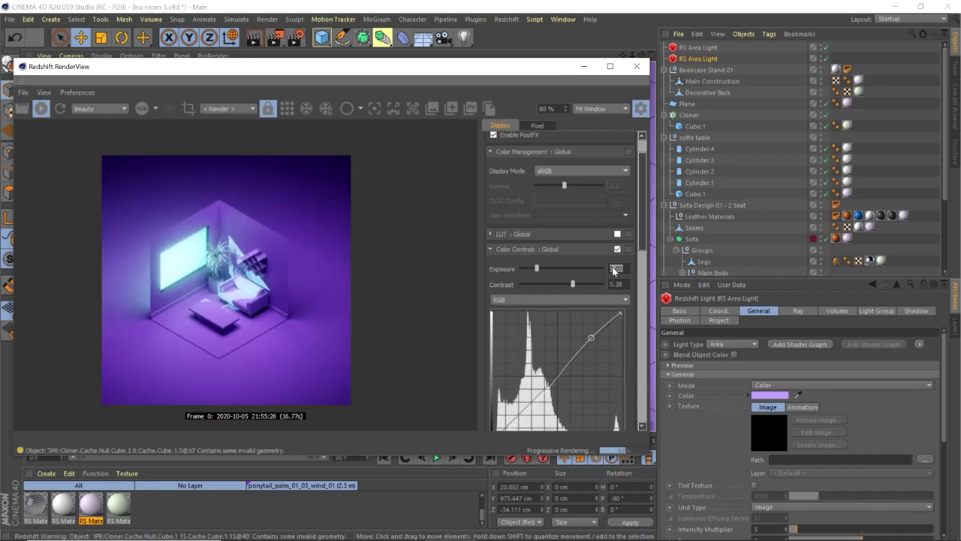
# Keep the contrast at 0.28 and close the render view.
pyautogui.moveTo(572, 283); pyautogui.dragTo(572, 284)
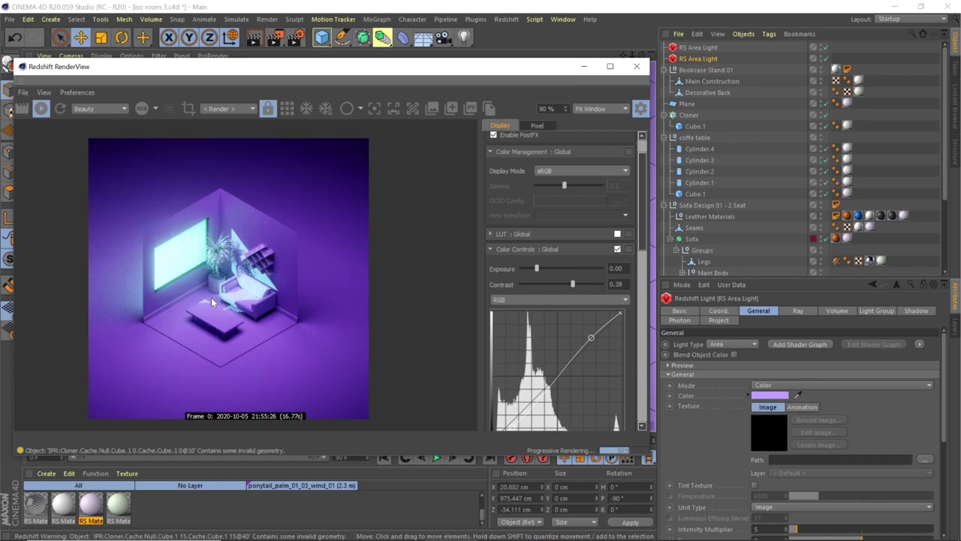
pyautogui.click(637, 66)
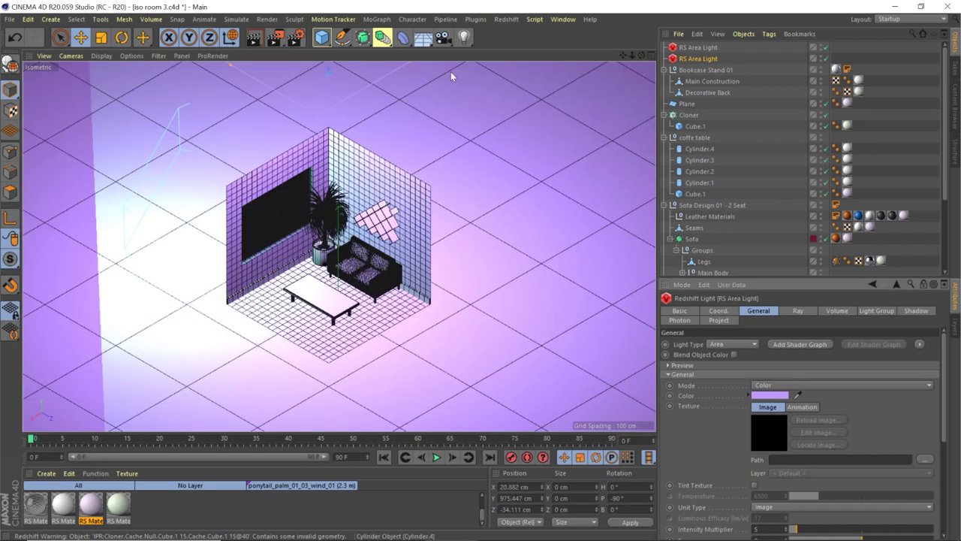
# Apply the Square (1K) screen preset to the render output and close the render settings.
pyautogui.click(297, 37)
pyautogui.scroll(-3, 443, 267)
pyautogui.scroll(3, 443, 269)
pyautogui.click(326, 65)
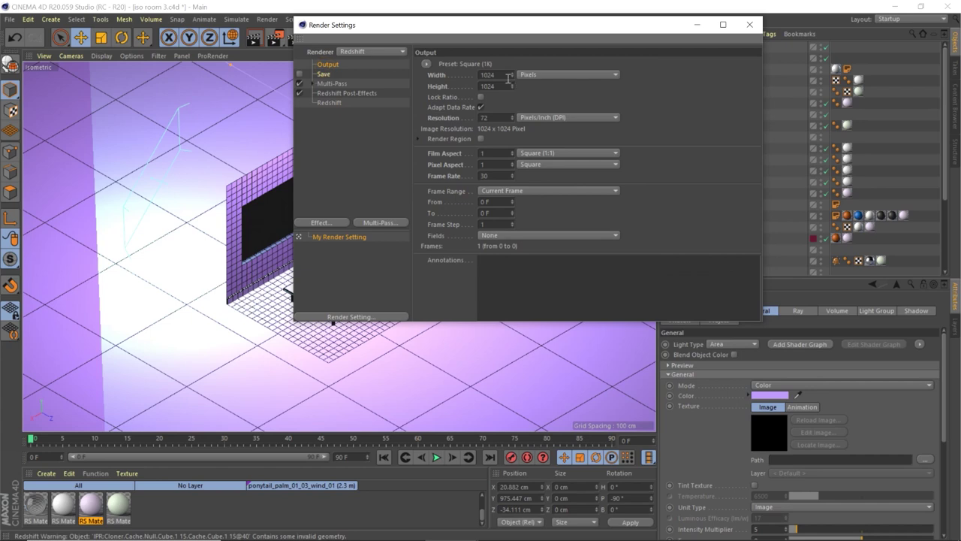
pyautogui.click(426, 63)
pyautogui.moveTo(443, 98)
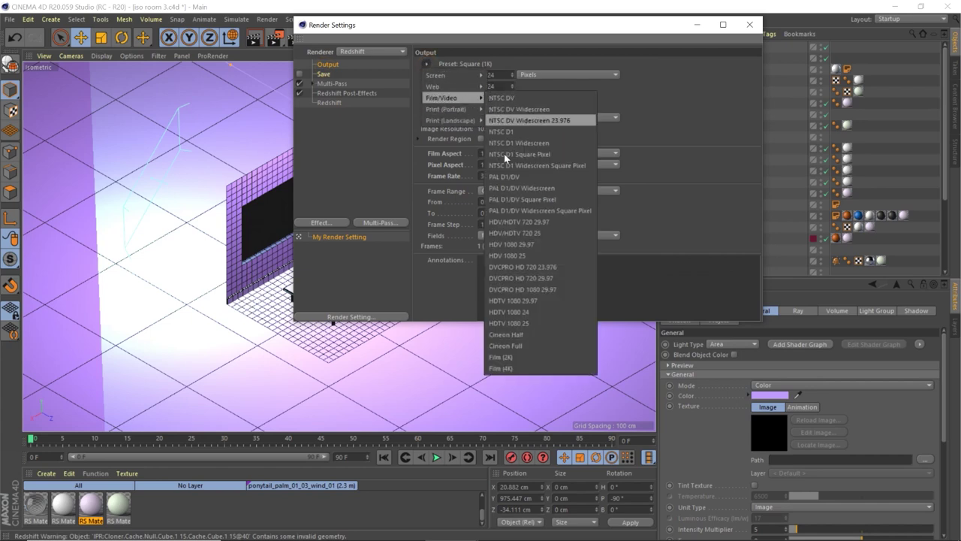
pyautogui.moveTo(454, 76)
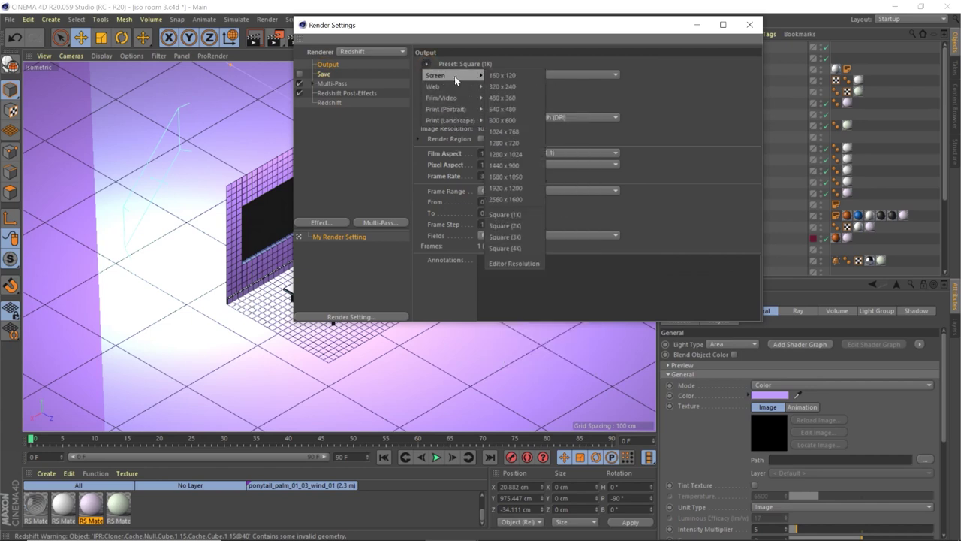
pyautogui.click(513, 215)
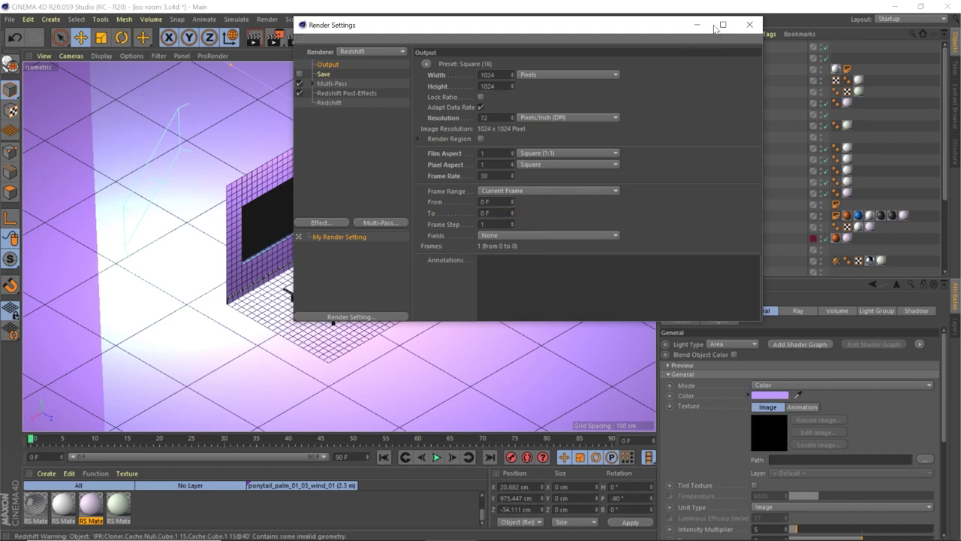
pyautogui.moveTo(364, 30); pyautogui.dragTo(432, 41)
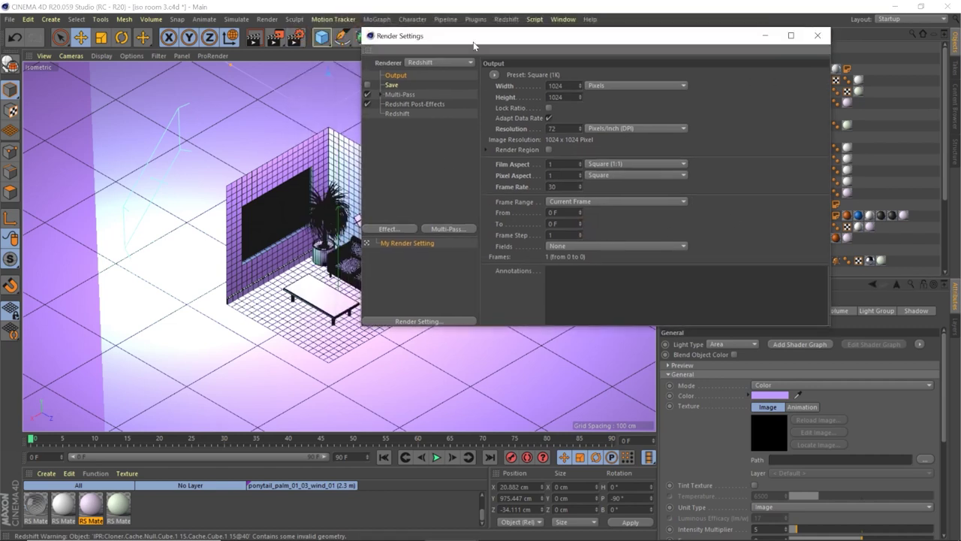
pyautogui.click(817, 36)
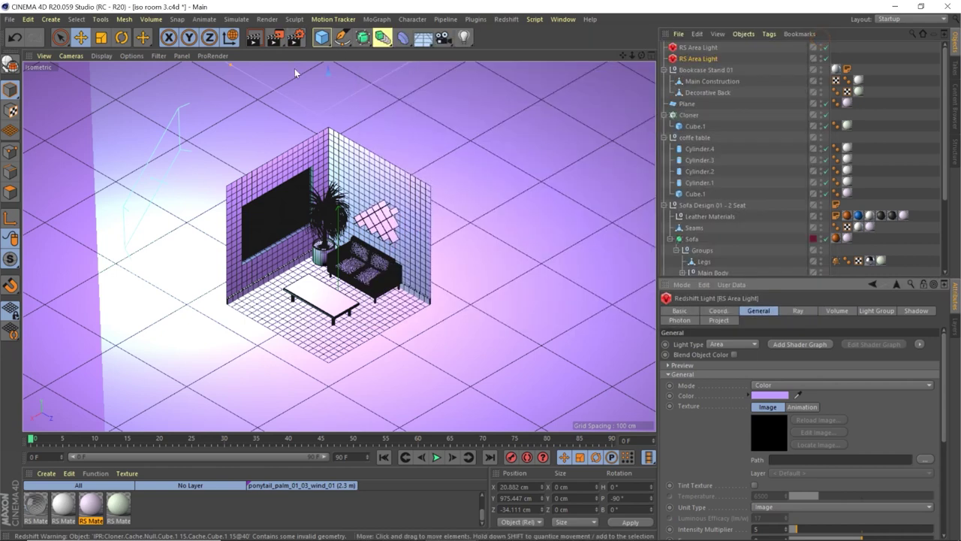
# Try rendering the scene to the Picture Viewer and stop the render partway.
pyautogui.click(297, 37)
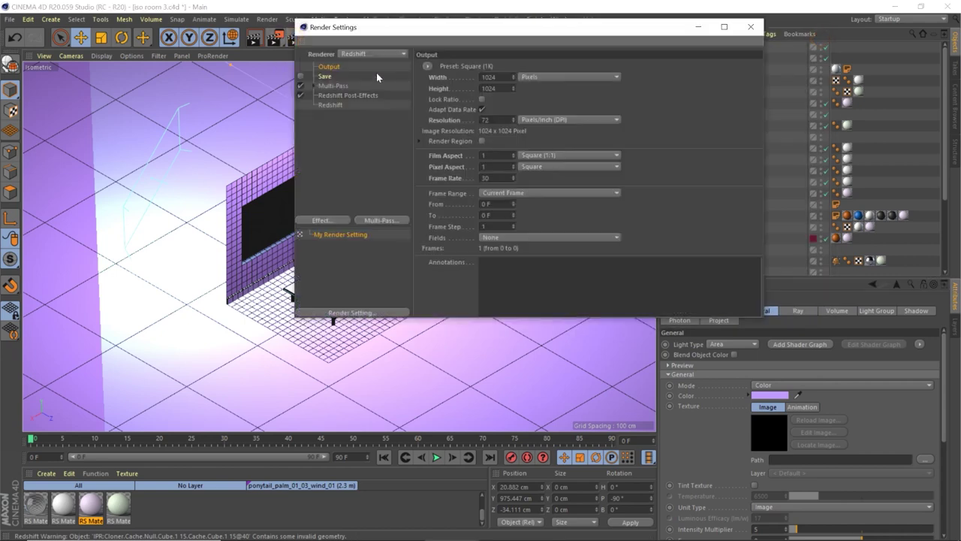
pyautogui.moveTo(367, 34); pyautogui.dragTo(375, 62)
pyautogui.hotkey('shift', 'r')
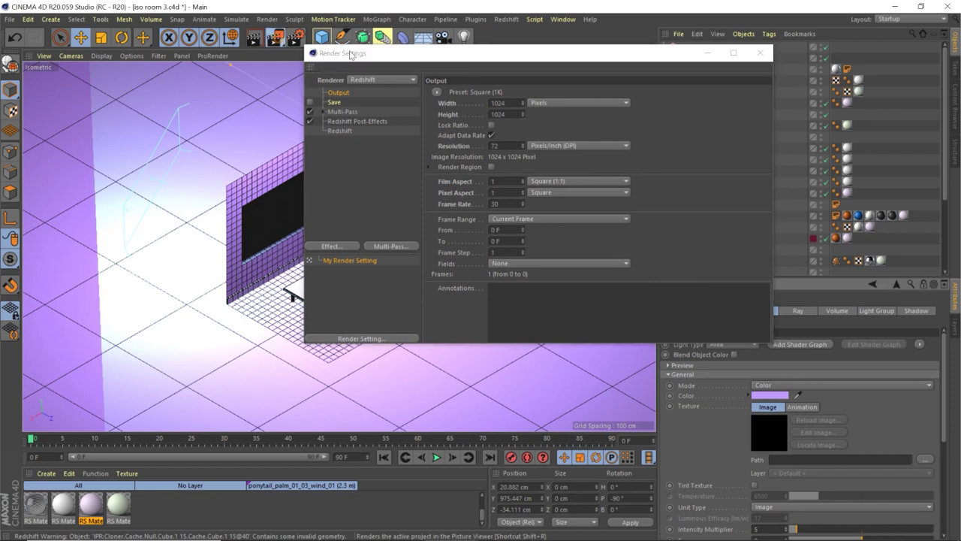
pyautogui.moveTo(544, 35); pyautogui.dragTo(515, 39)
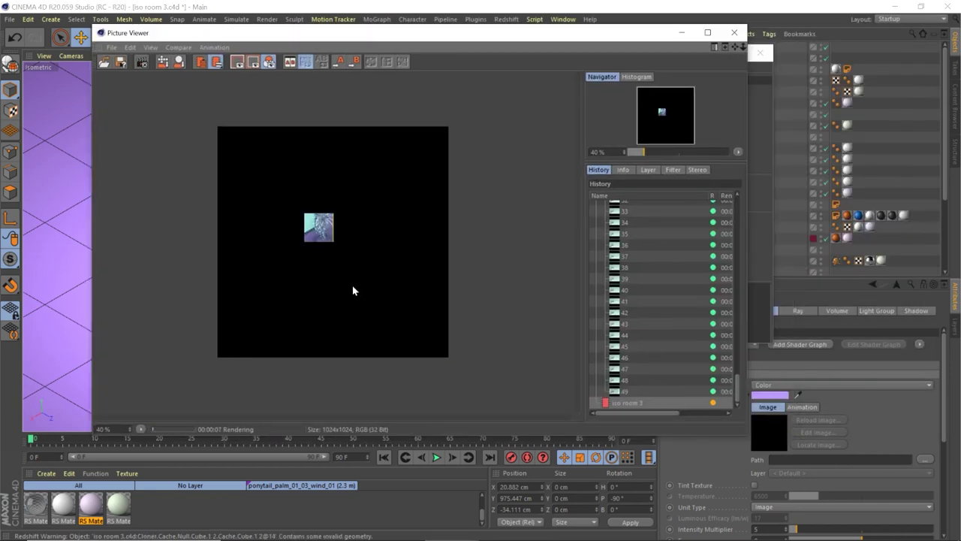
pyautogui.scroll(2, 325, 274)
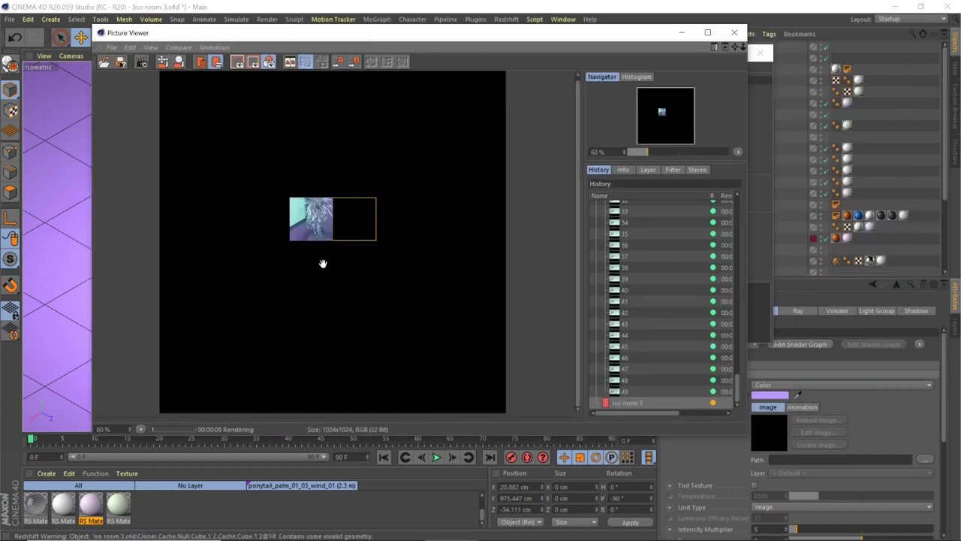
pyautogui.scroll(1, 323, 238)
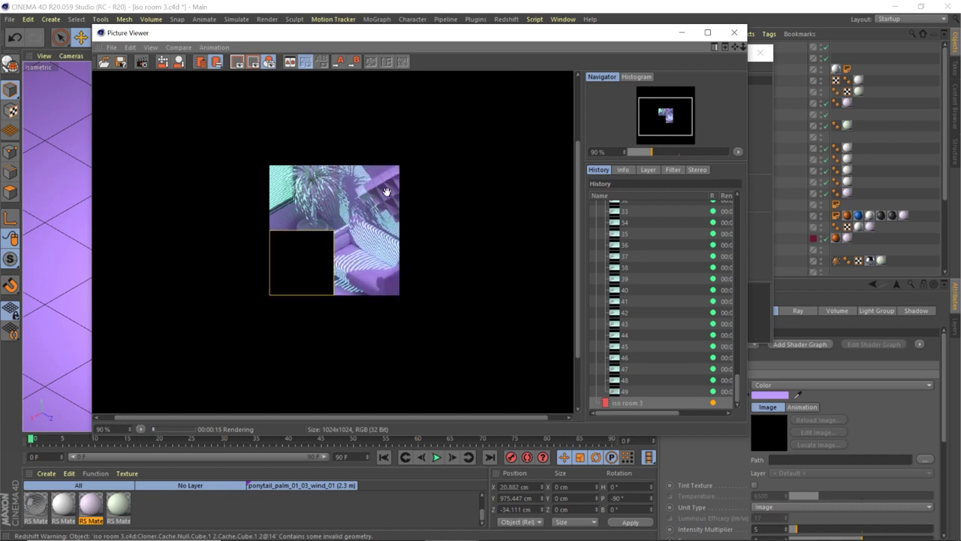
pyautogui.scroll(3, 345, 251)
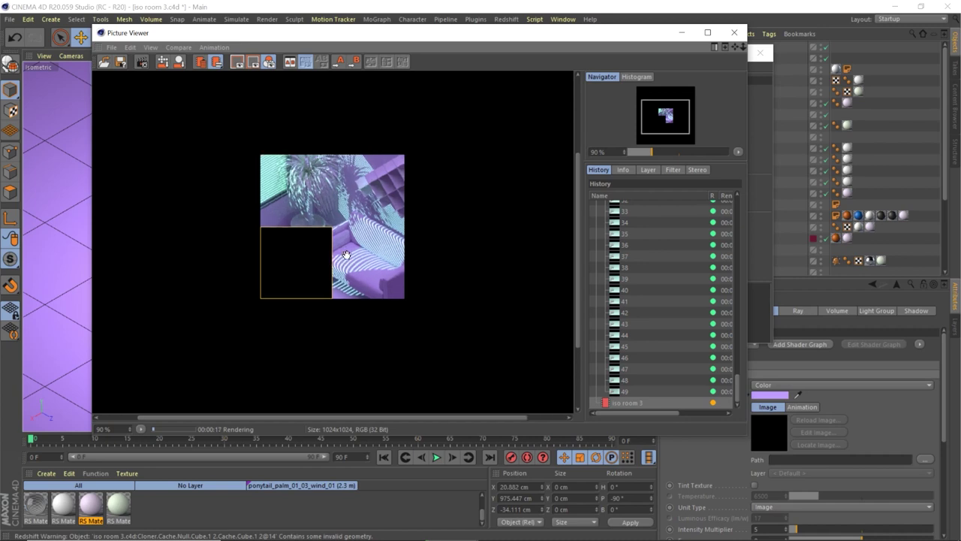
pyautogui.scroll(-4, 301, 247)
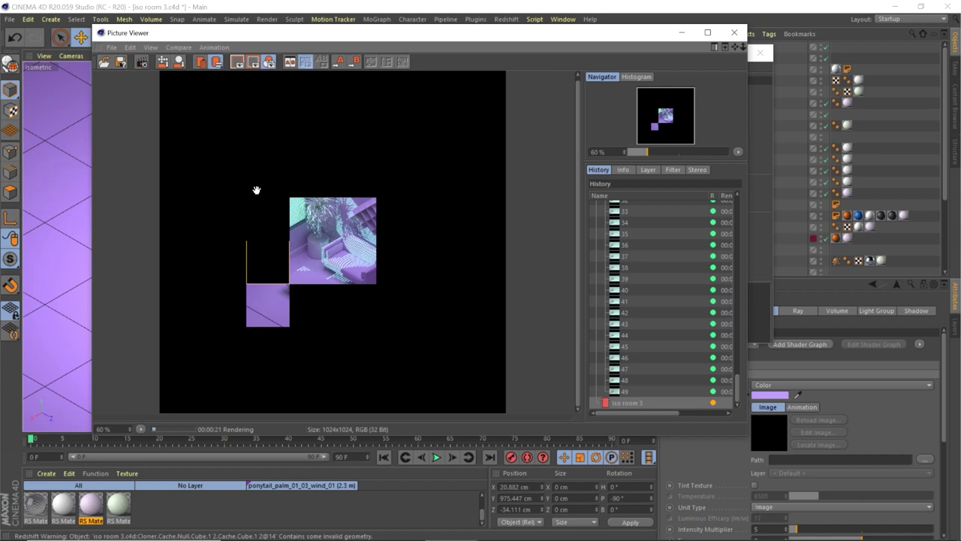
pyautogui.scroll(-2, 352, 154)
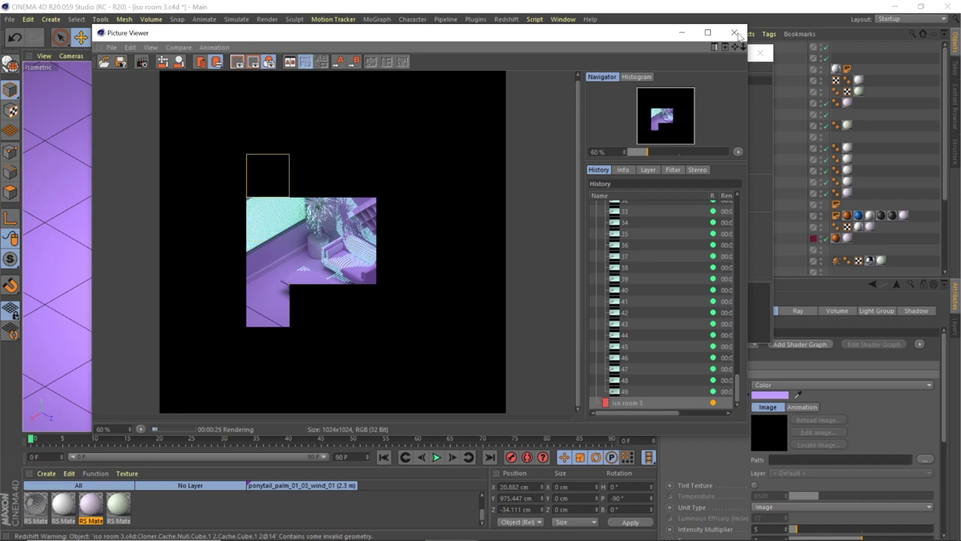
pyautogui.scroll(2, 304, 247)
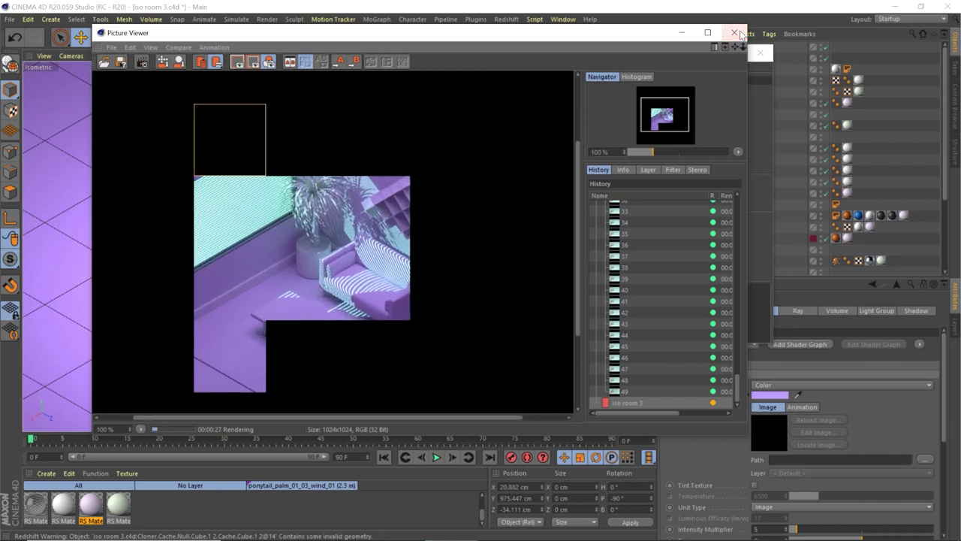
pyautogui.click(733, 32)
pyautogui.click(507, 317)
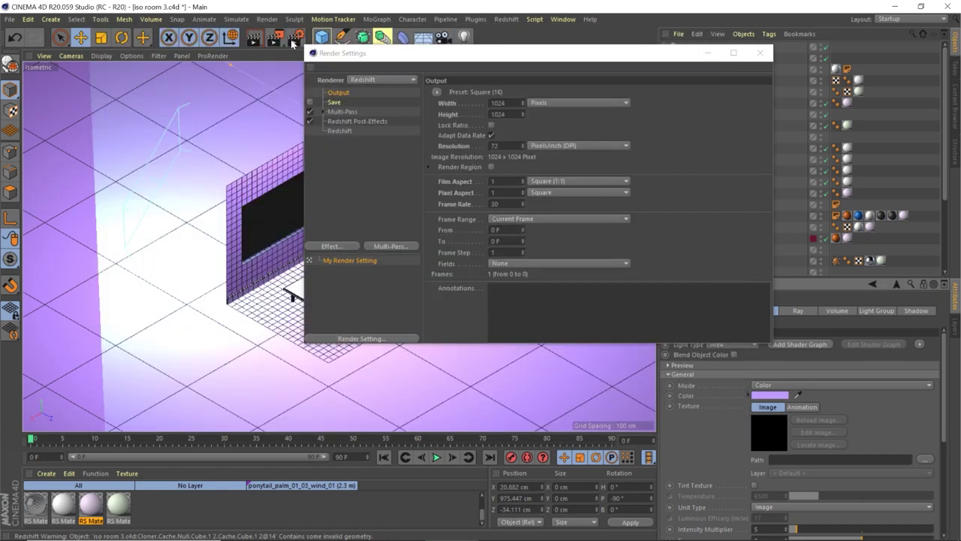
# Set the Redshift denoise engine to OptiX in the render settings and close them.
pyautogui.click(336, 132)
pyautogui.scroll(-10, 445, 233)
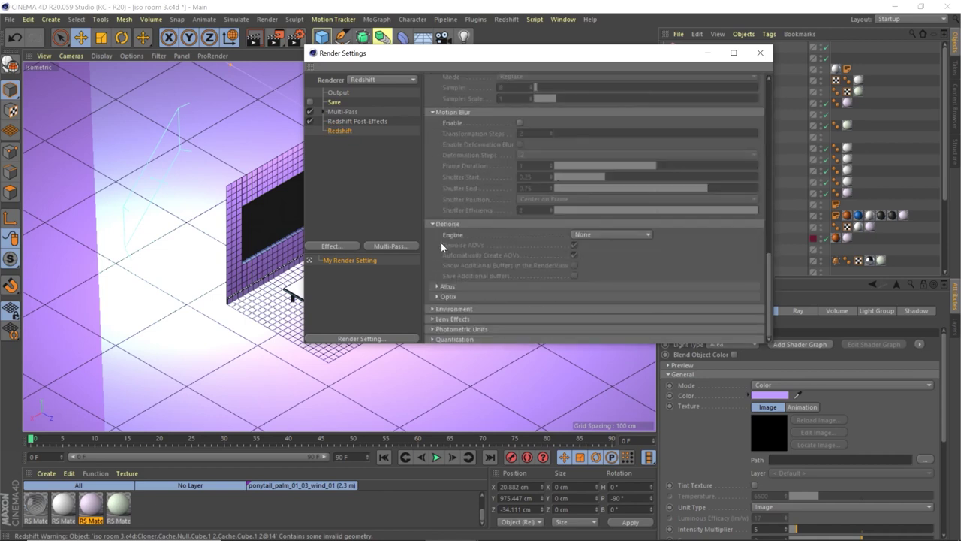
pyautogui.click(622, 235)
pyautogui.click(598, 283)
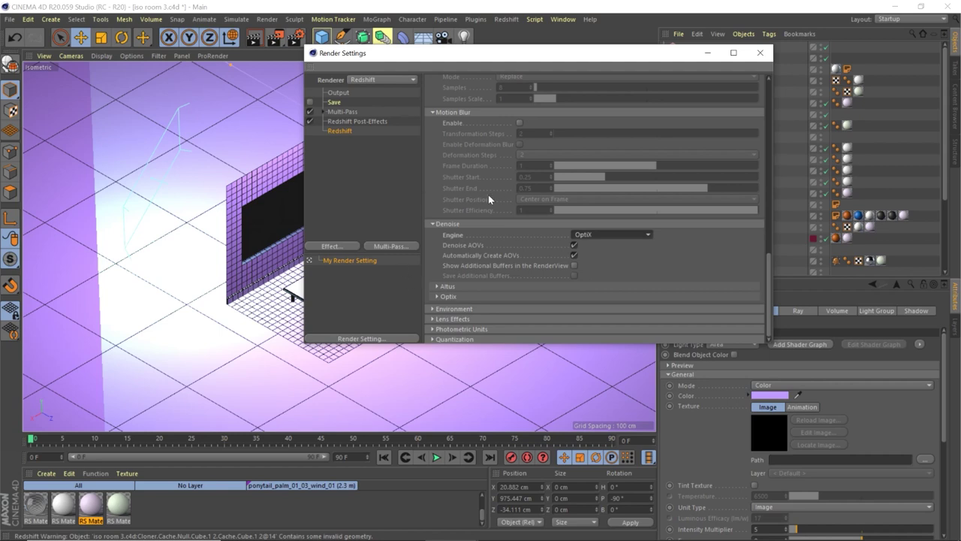
pyautogui.moveTo(417, 52); pyautogui.dragTo(347, 57)
pyautogui.click(271, 250)
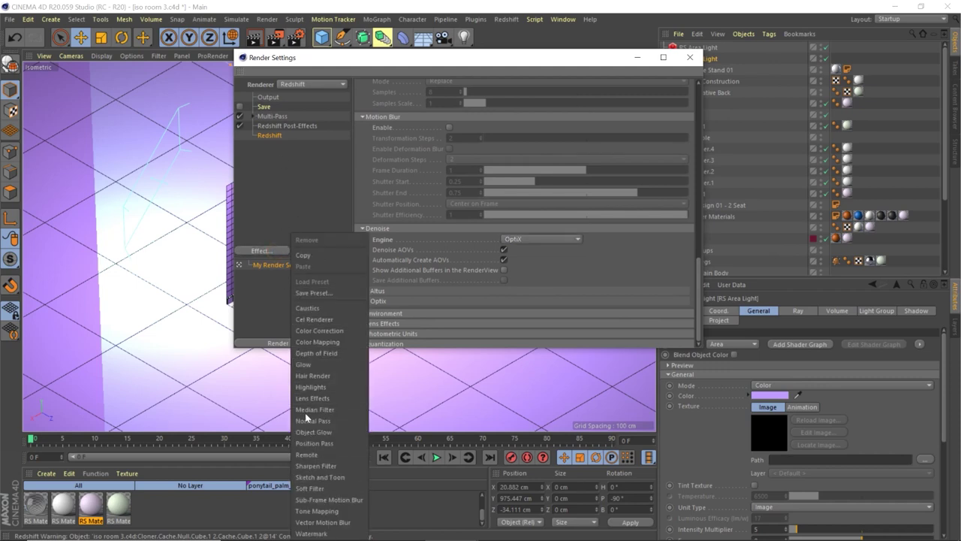
pyautogui.click(288, 262)
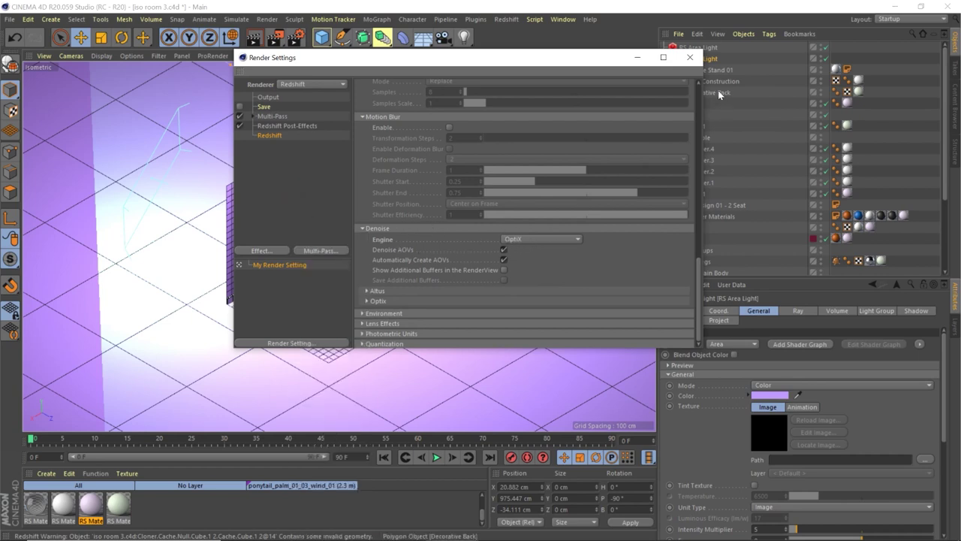
pyautogui.hotkey('ctrl', 'b')
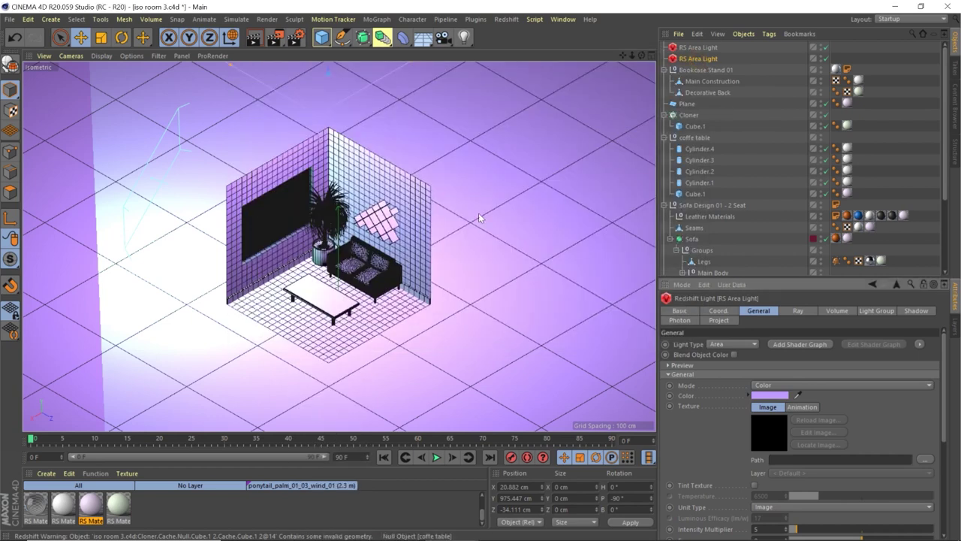
# Render the scene in the Redshift RenderView and examine the window, plant, sofa and shelf up close.
pyautogui.click(506, 19)
pyautogui.click(527, 99)
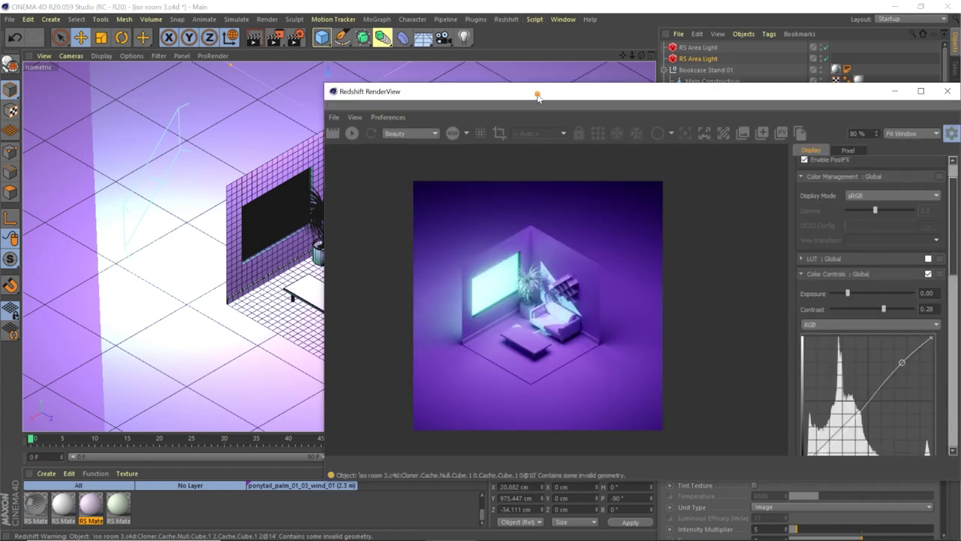
pyautogui.moveTo(537, 95); pyautogui.dragTo(367, 76)
pyautogui.scroll(1, 361, 323)
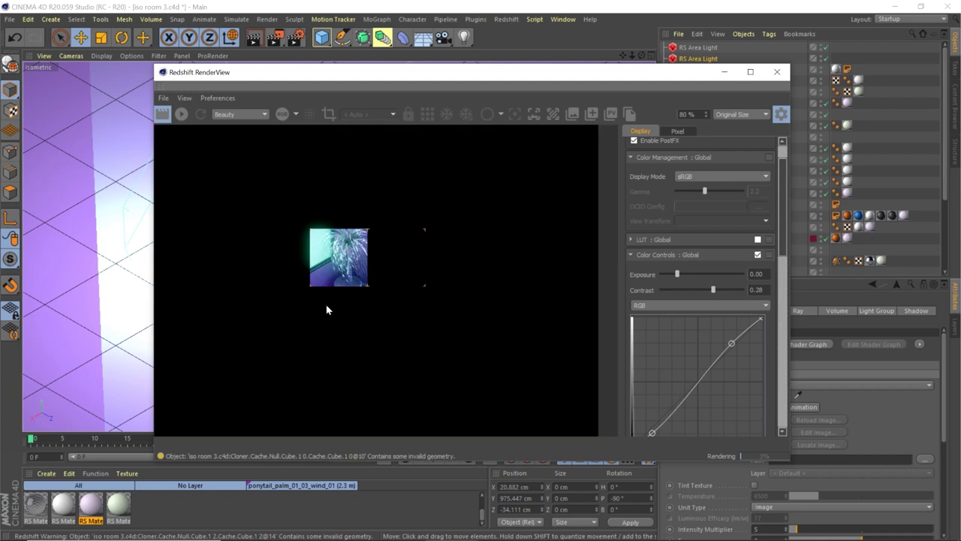
pyautogui.scroll(5, 314, 285)
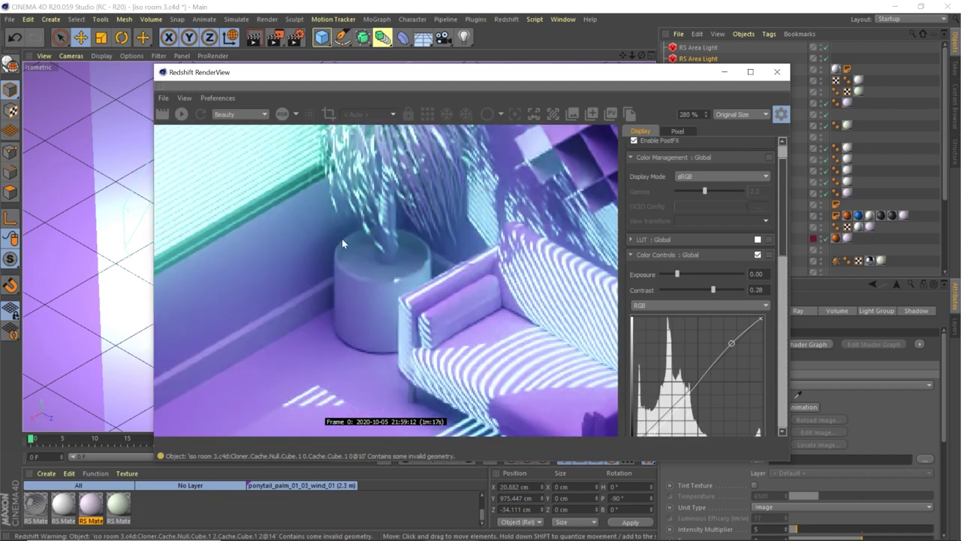
pyautogui.scroll(-6, 407, 309)
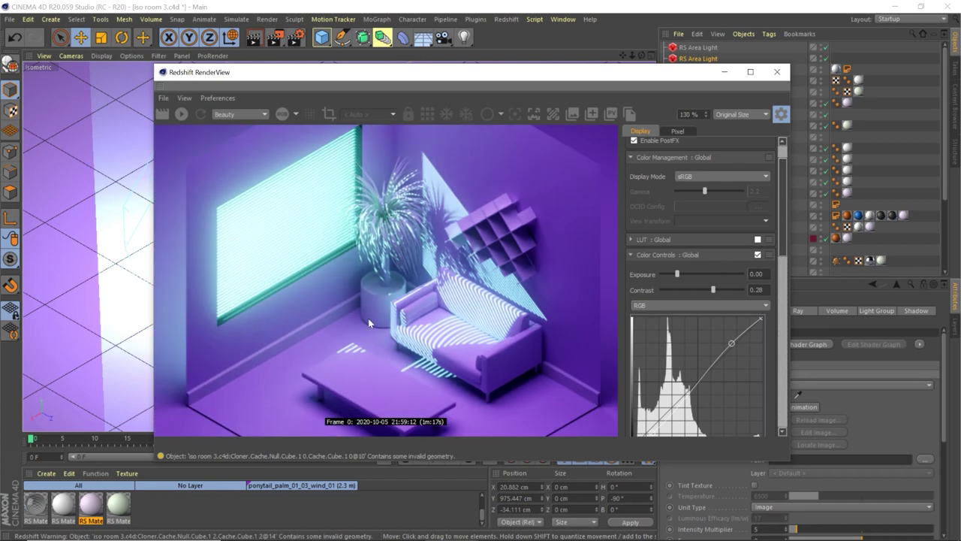
pyautogui.scroll(4, 523, 183)
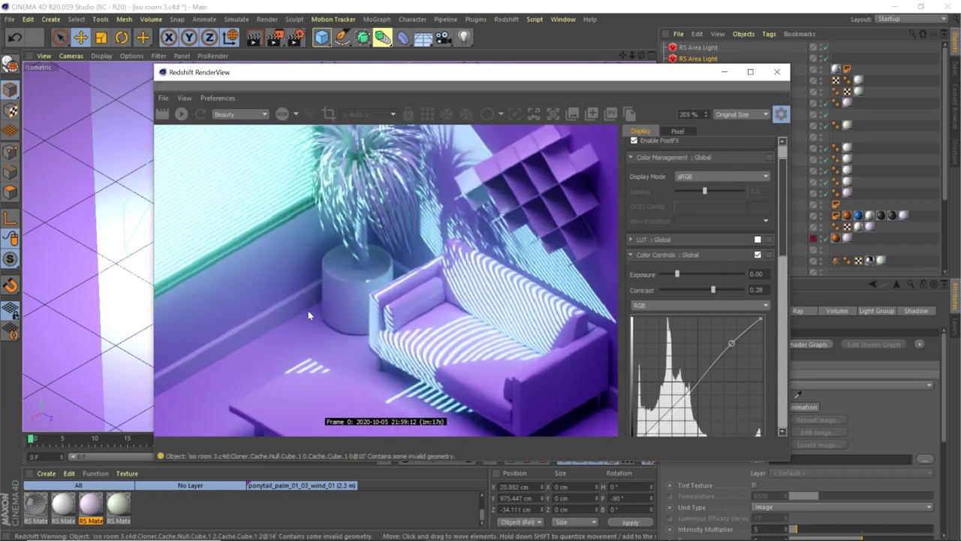
pyautogui.scroll(-5, 308, 310)
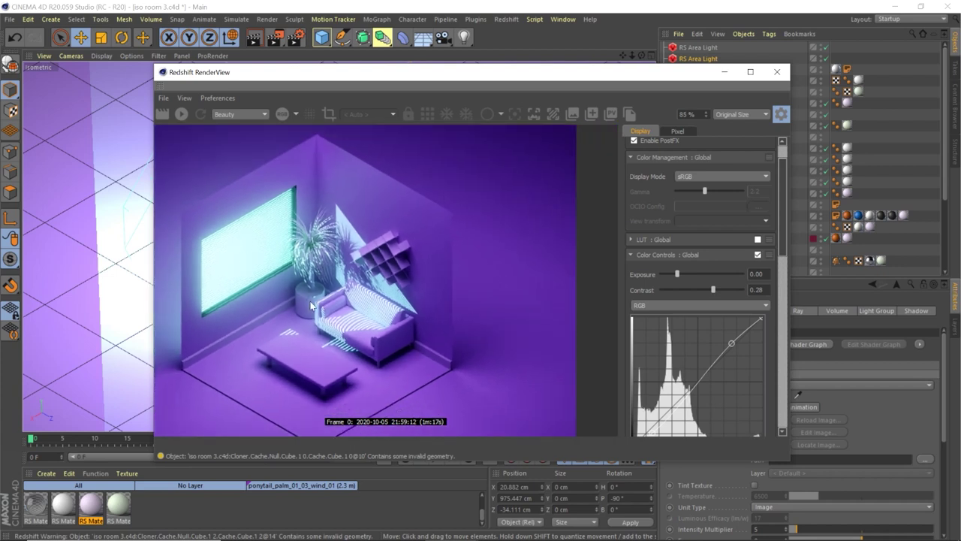
pyautogui.scroll(-1, 308, 306)
pyautogui.moveTo(307, 306); pyautogui.dragTo(388, 292)
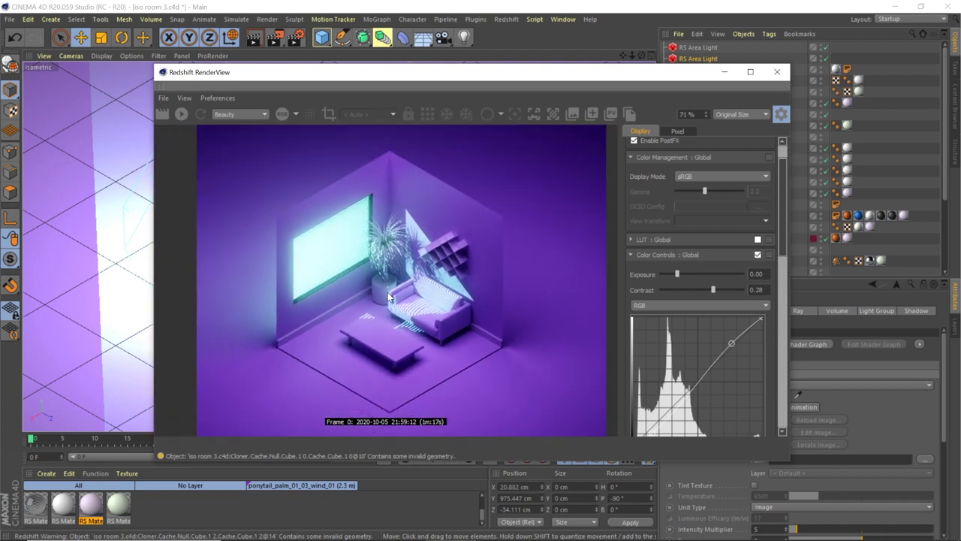
pyautogui.scroll(-3, 388, 292)
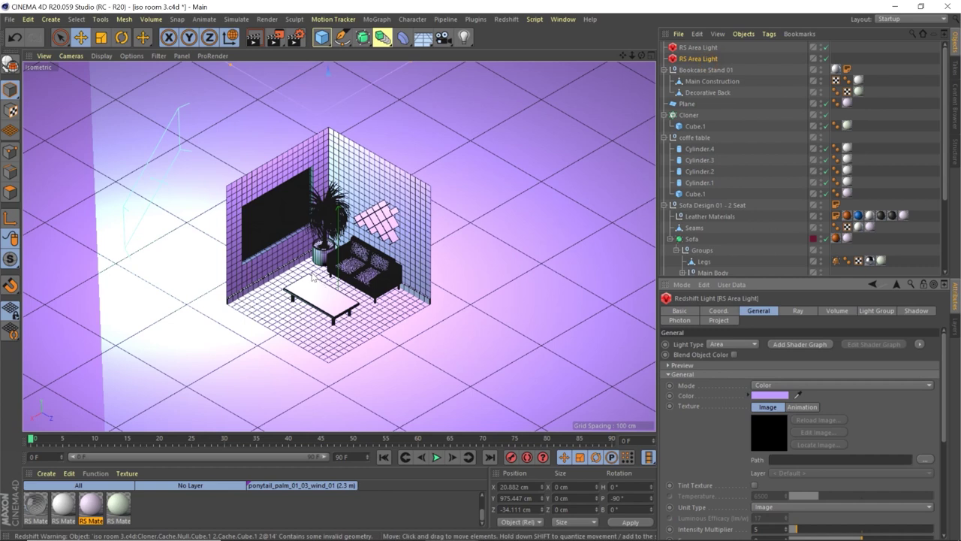
# Render the final image to the Picture Viewer and accept saving it as an 8-bit JPG still image.
pyautogui.scroll(3, 322, 278)
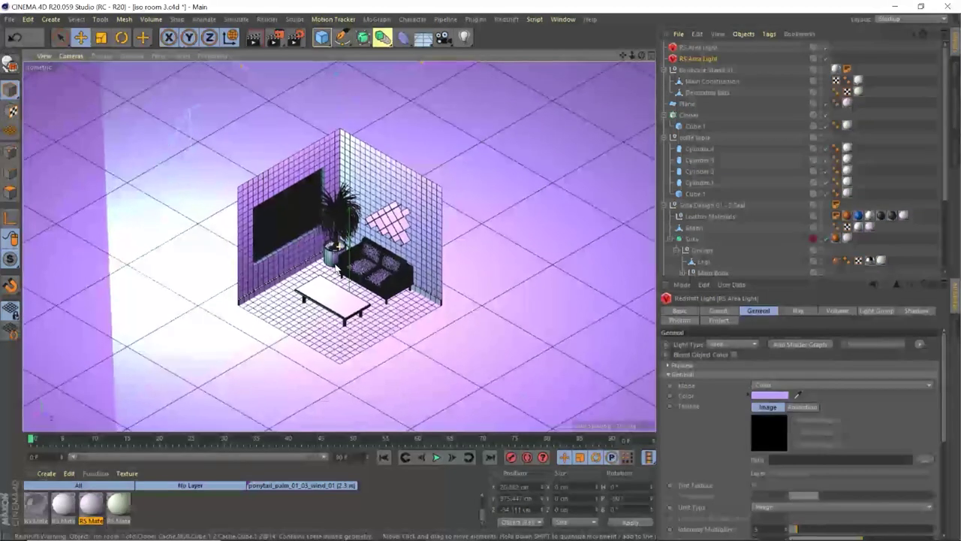
pyautogui.click(277, 37)
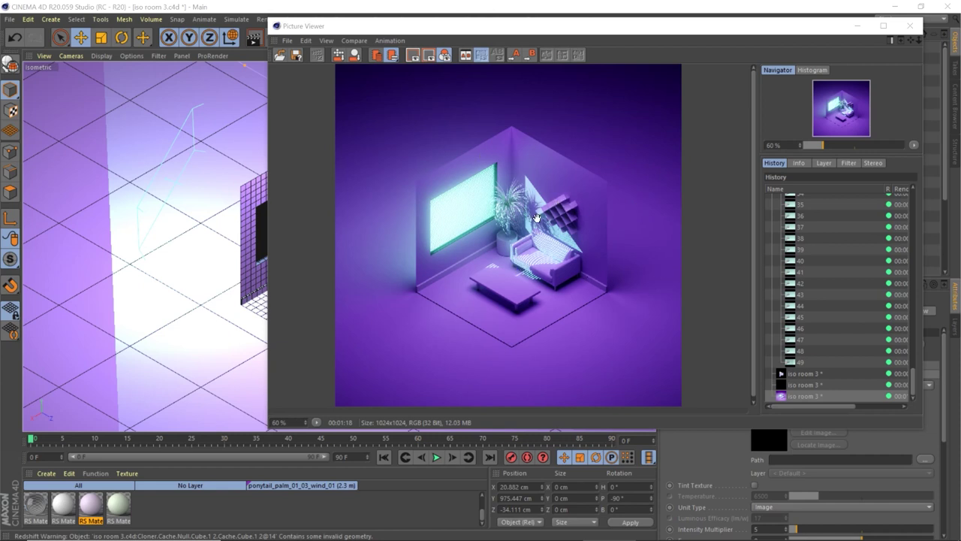
pyautogui.click(295, 57)
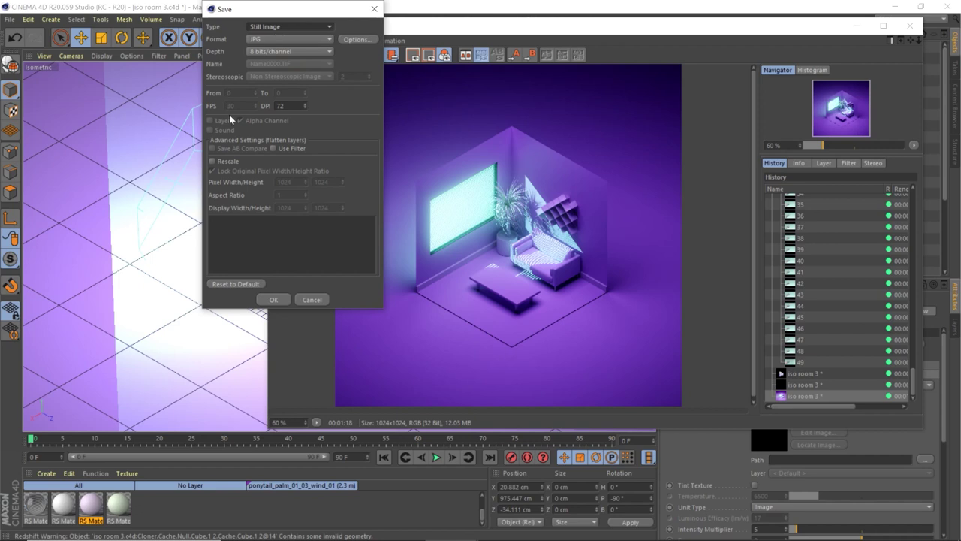
pyautogui.click(275, 299)
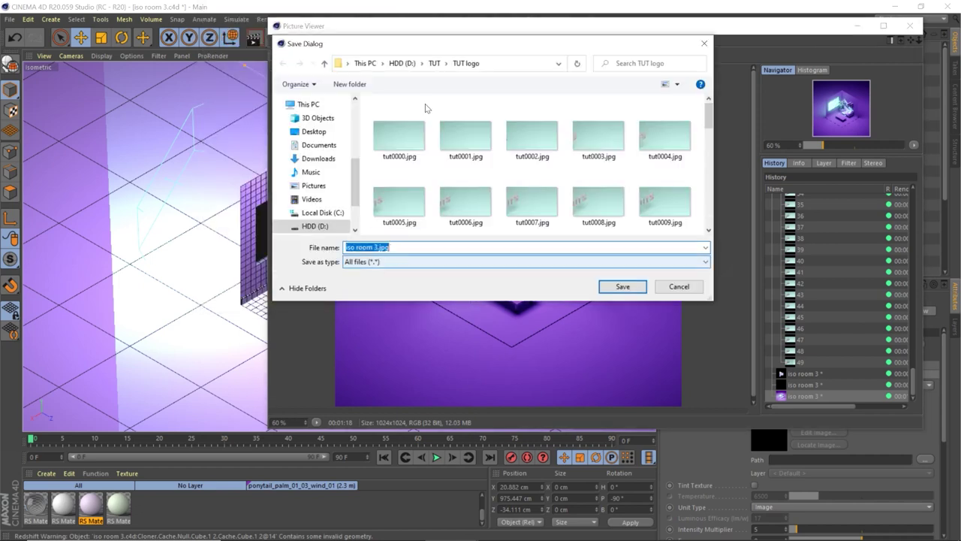
# Save the rendered image as iso room 3.jpg in the iso Room folder inside TUT.
pyautogui.click(436, 63)
pyautogui.doubleClick(396, 100)
pyautogui.click(379, 247)
pyautogui.hotkey('ctrl', 'a')
pyautogui.click(379, 248)
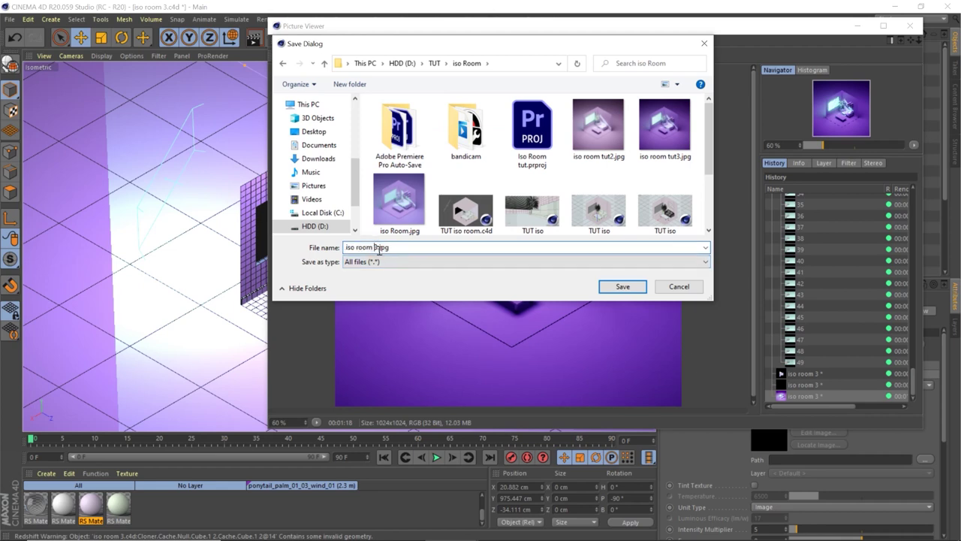
pyautogui.click(633, 286)
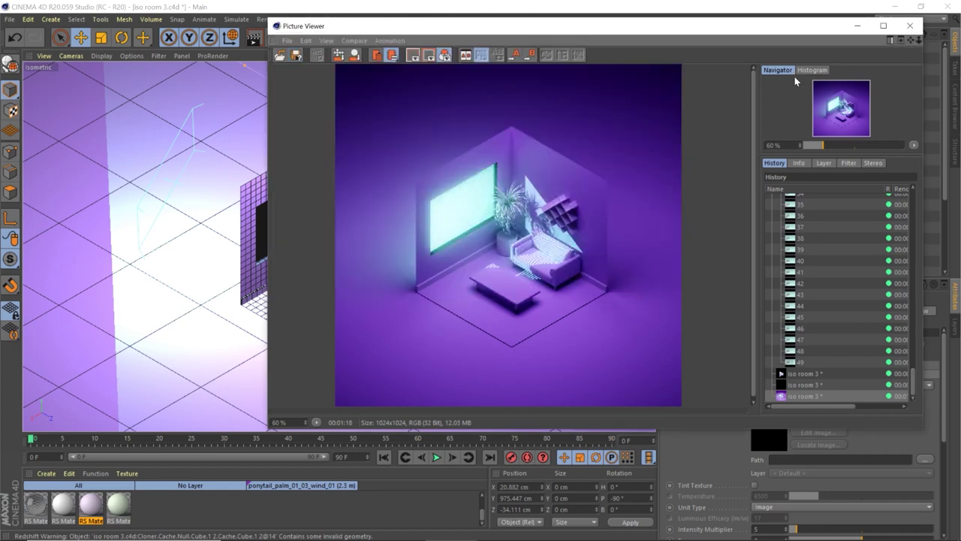
pyautogui.moveTo(711, 34); pyautogui.dragTo(543, 39)
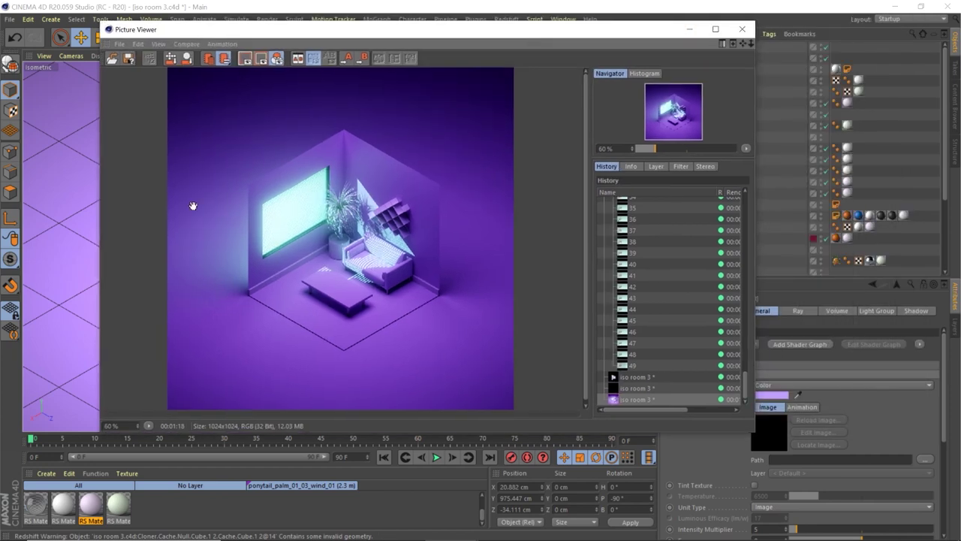